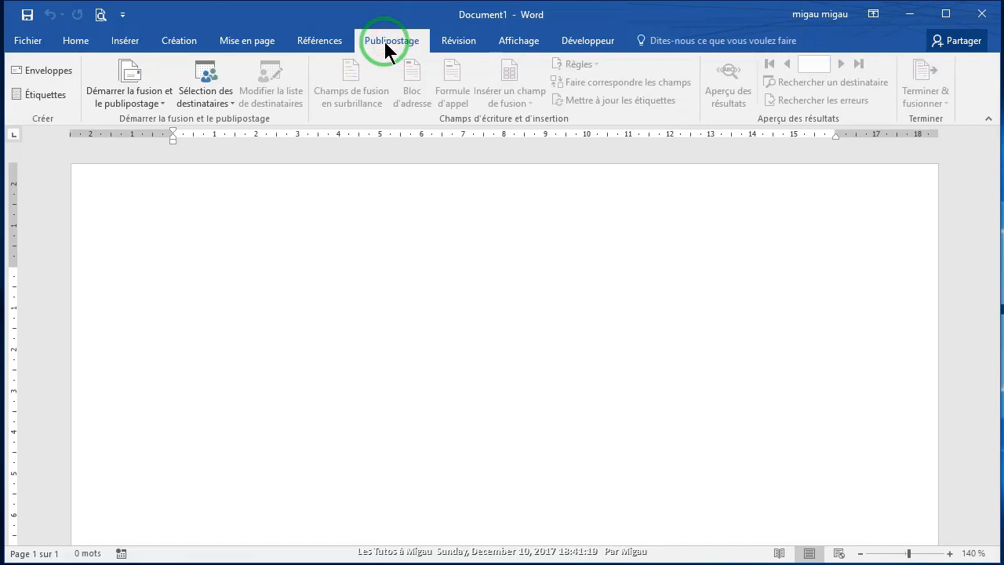
Step: Start a labels mail merge using Microsoft Taille européenne business cards (5,5 × 8,5 cm)
click(160, 108)
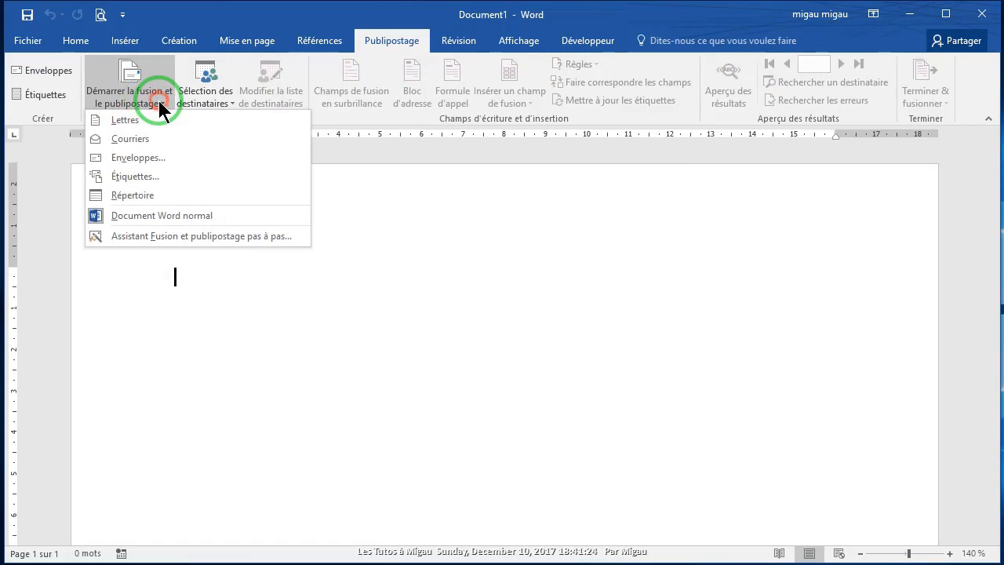
click(130, 174)
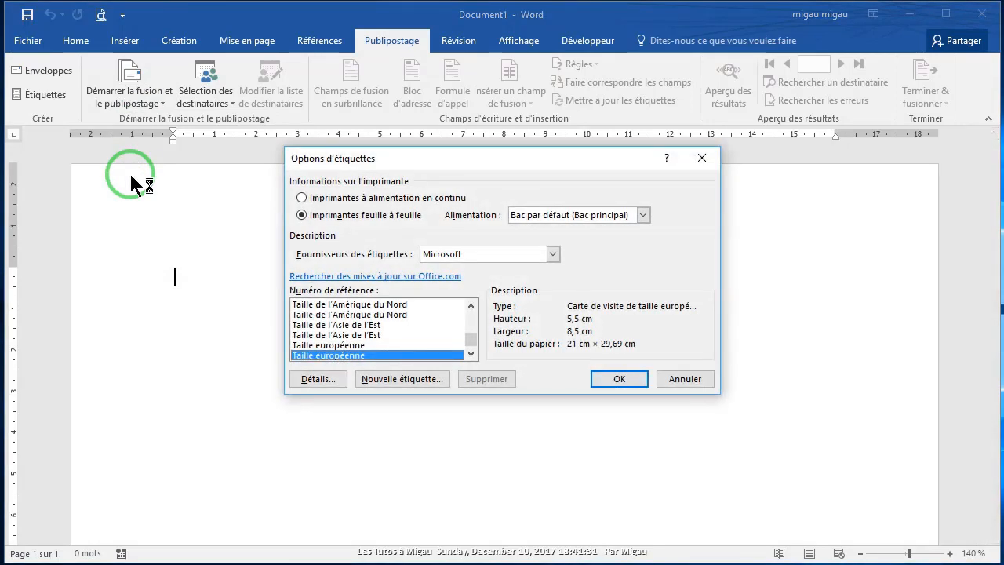
click(306, 358)
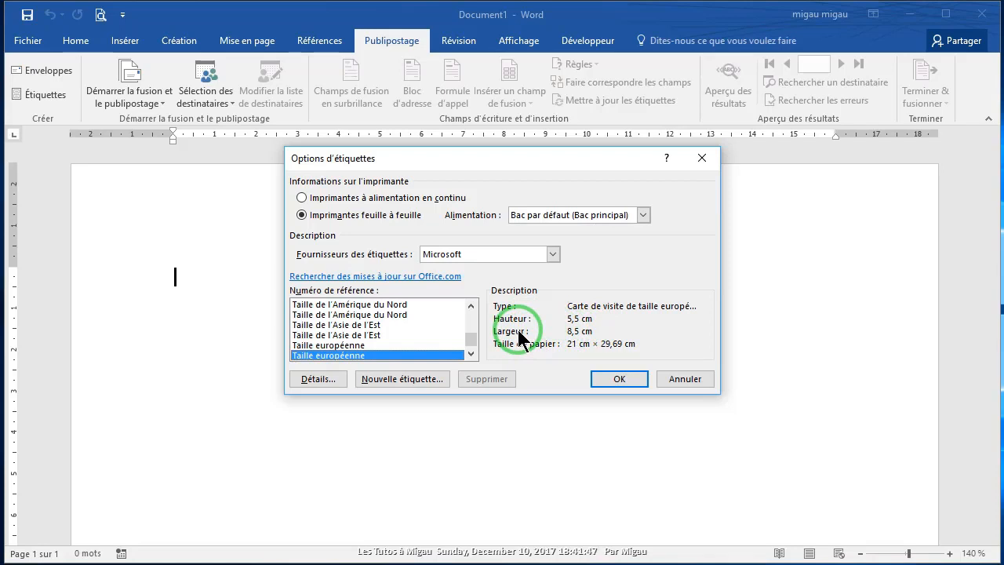
click(616, 379)
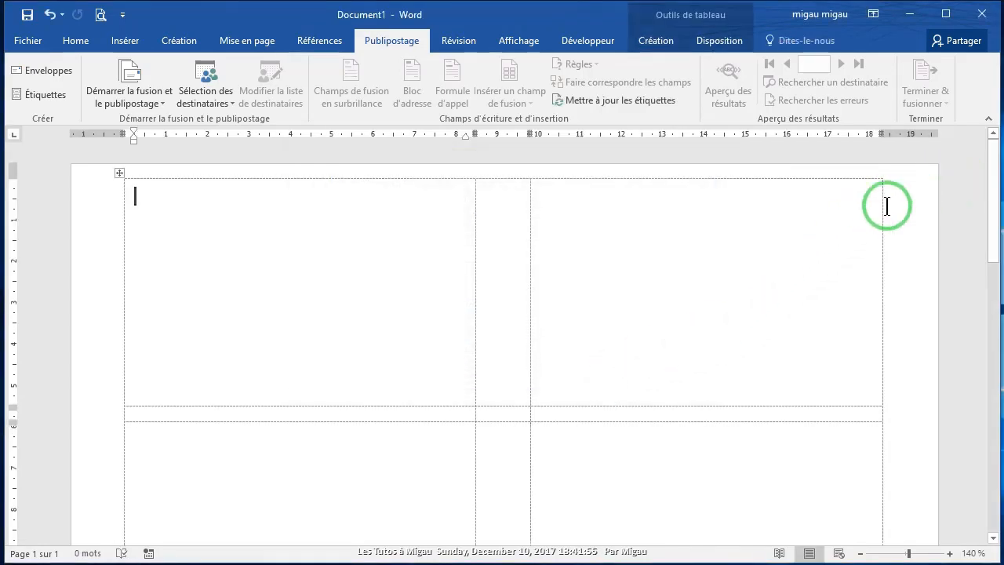
Step: Insert the Blason.png coat of arms from the Logo folder into the first label
drag(986, 152, 996, 130)
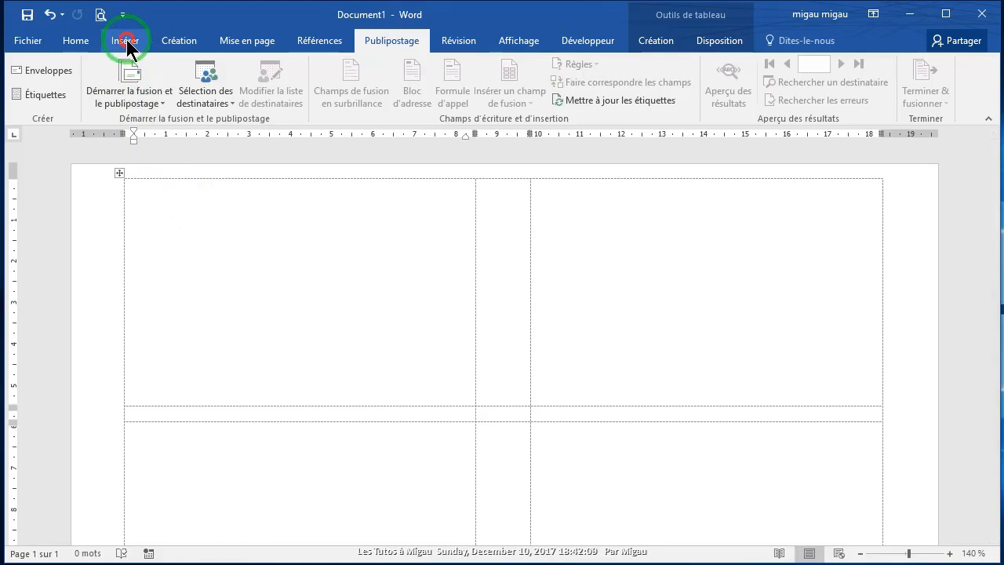
click(126, 43)
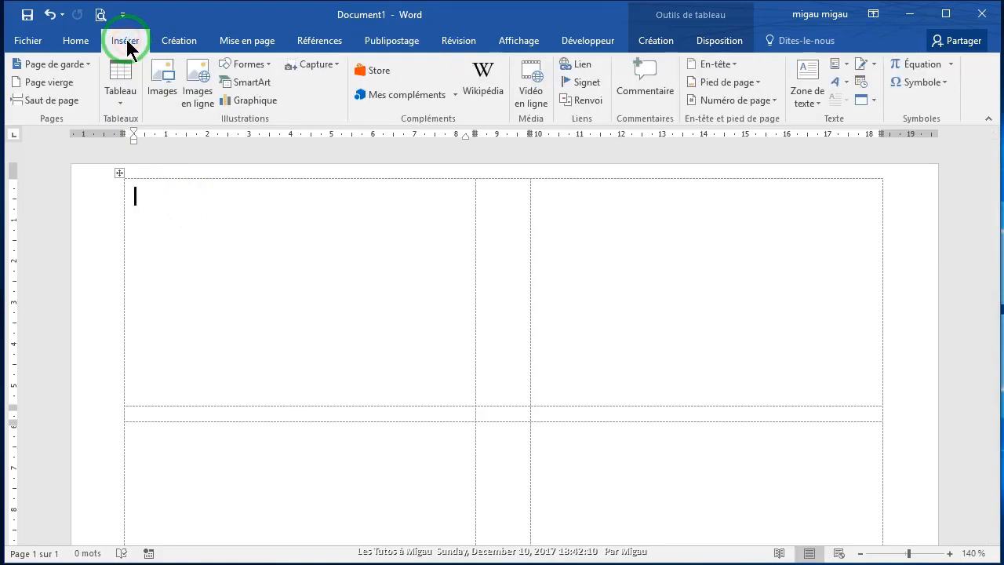
click(160, 92)
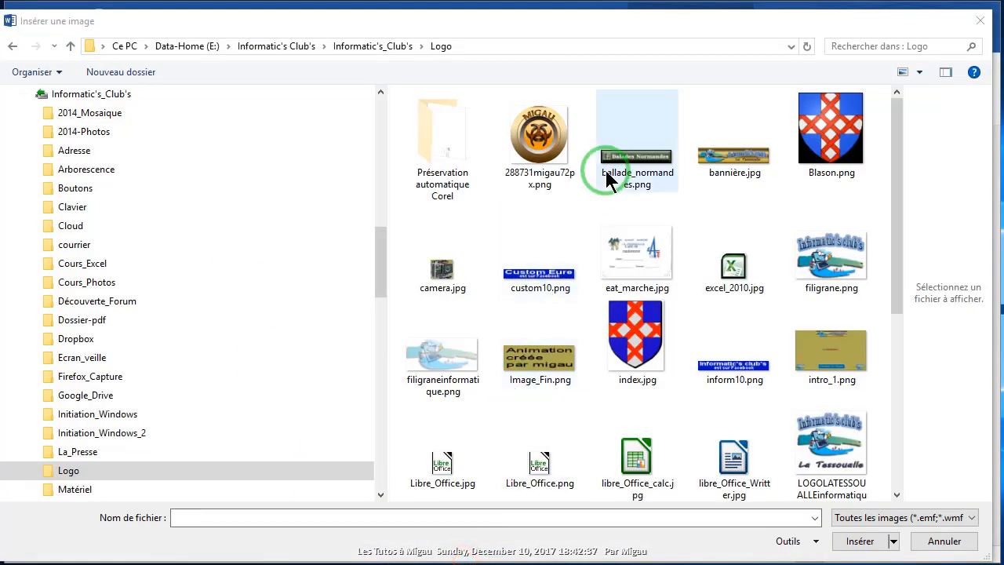
click(840, 186)
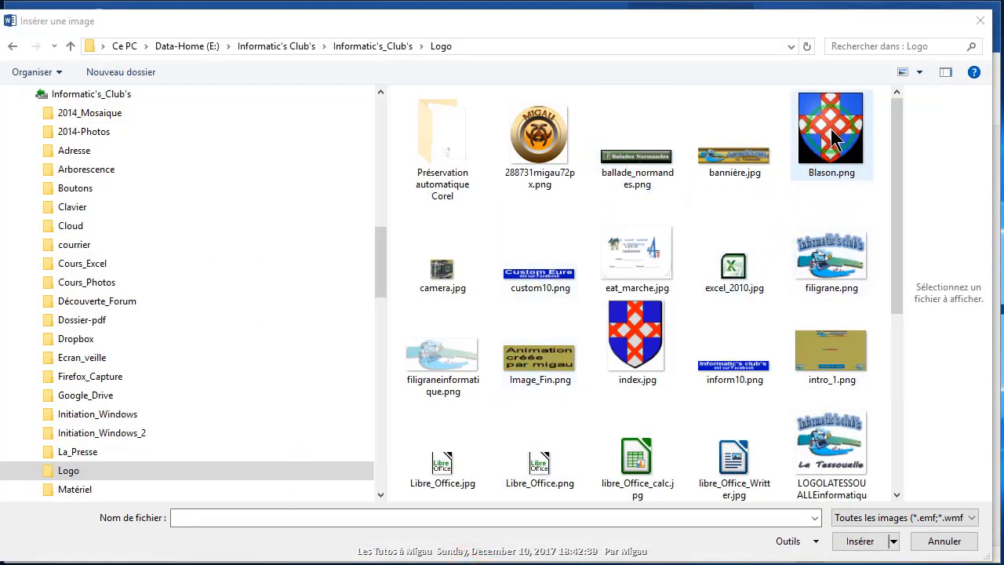
click(860, 542)
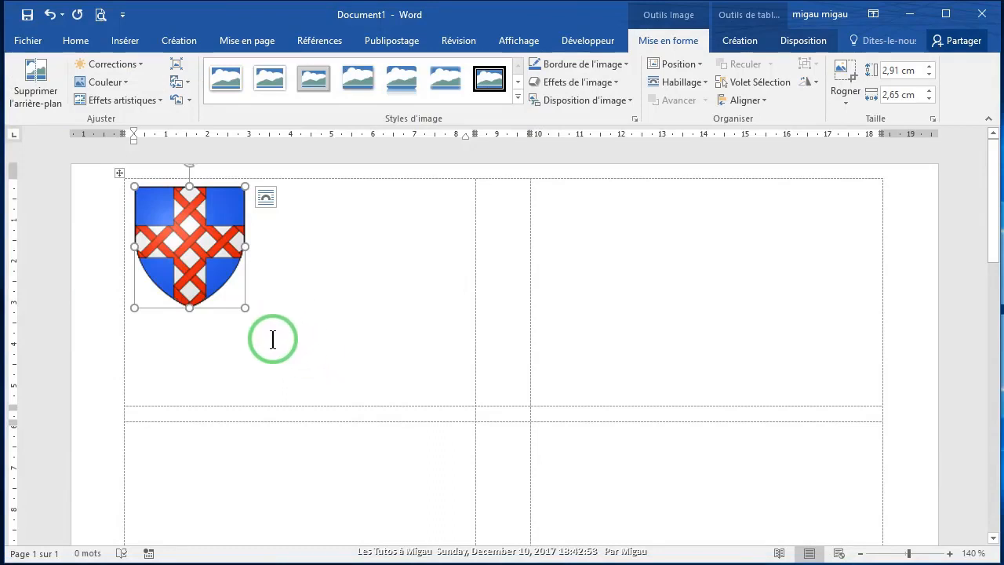
Step: Set the page colour to light grey, then select the coat-of-arms image in the first label
click(177, 43)
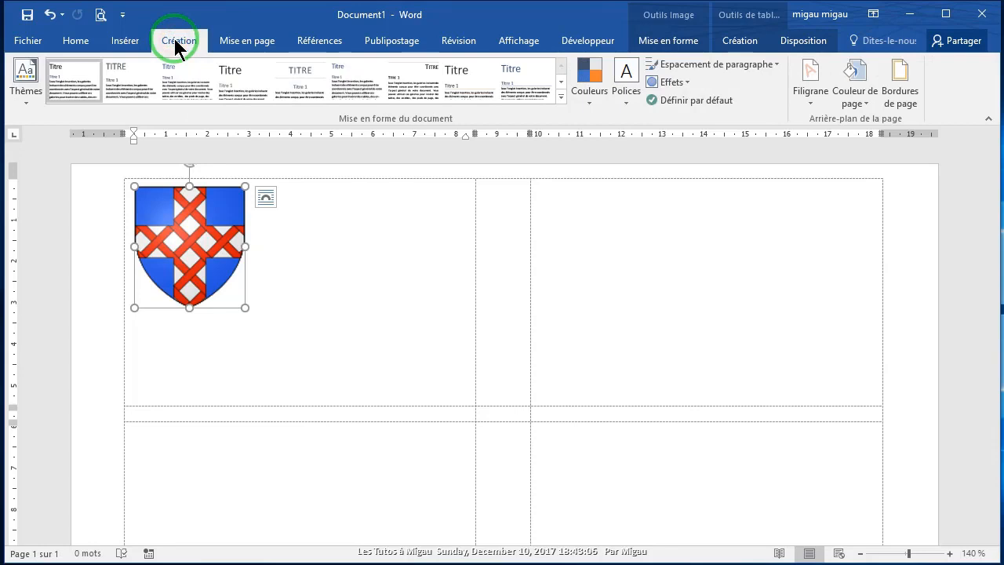
click(871, 109)
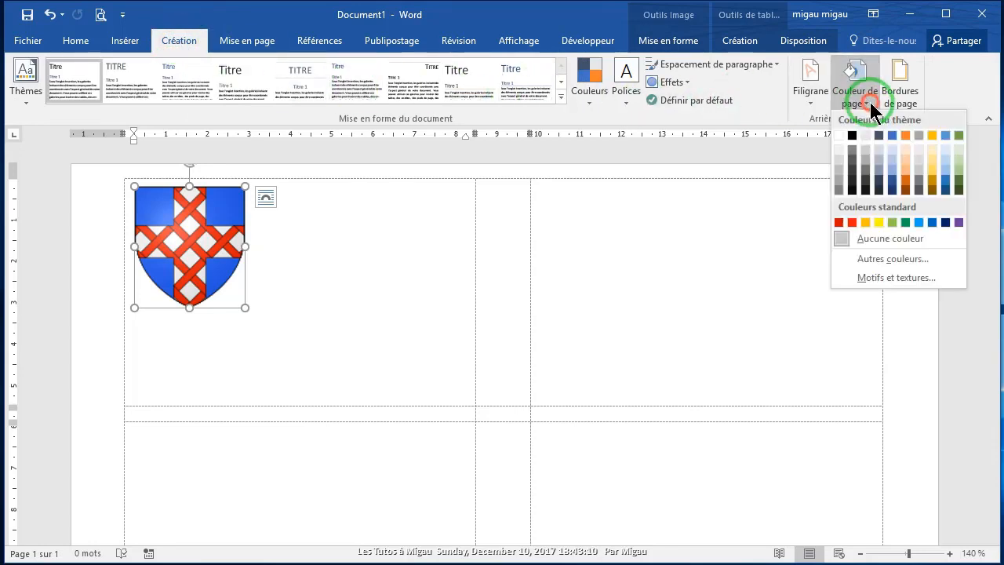
click(864, 135)
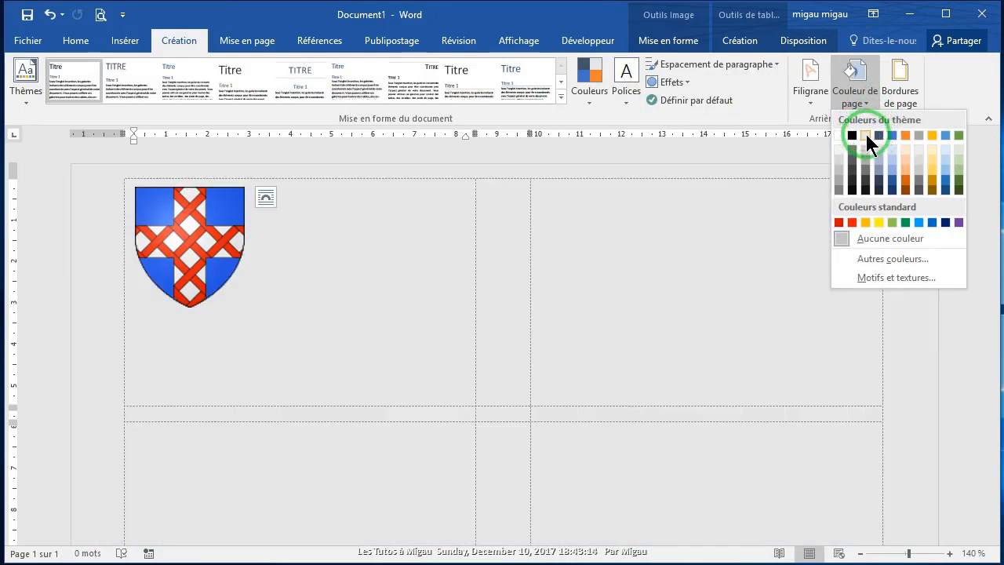
click(864, 135)
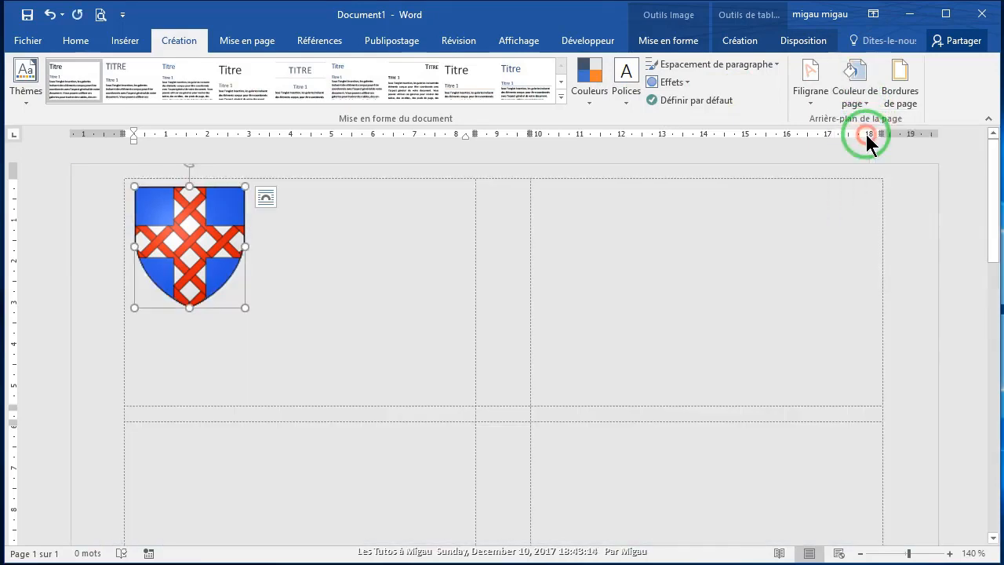
click(354, 357)
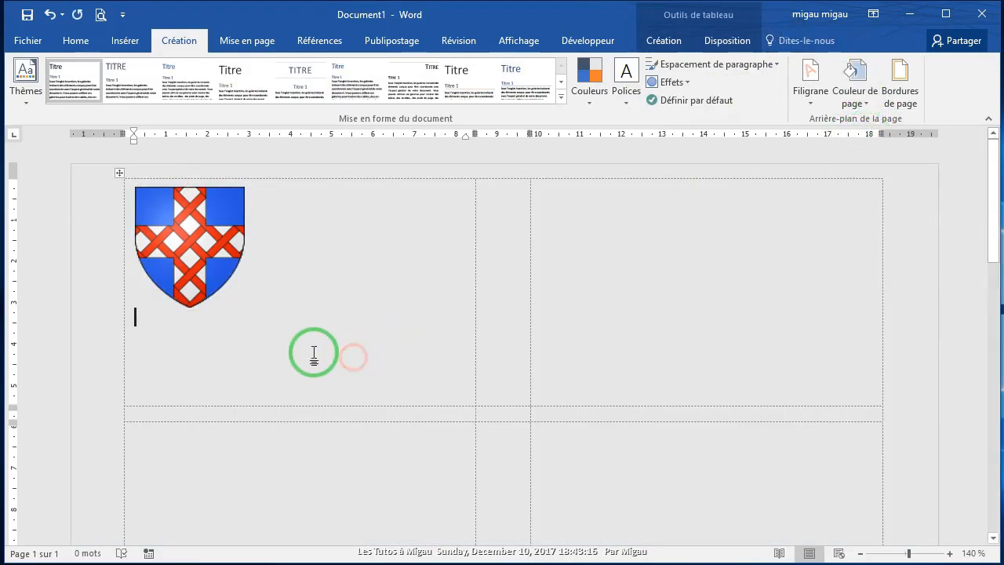
click(217, 283)
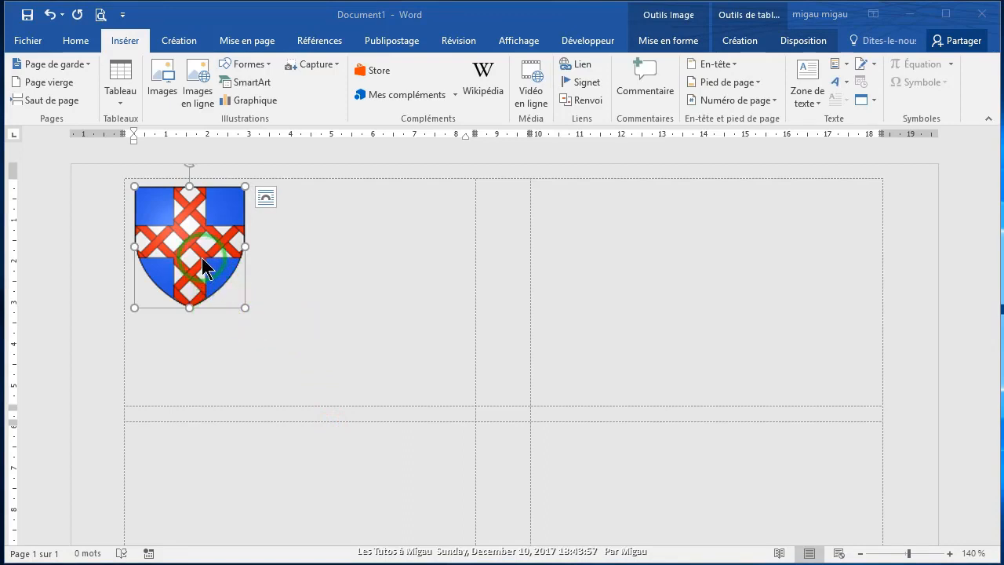
Step: Remove the shield's background, widening the kept area to cover the whole shield
click(680, 44)
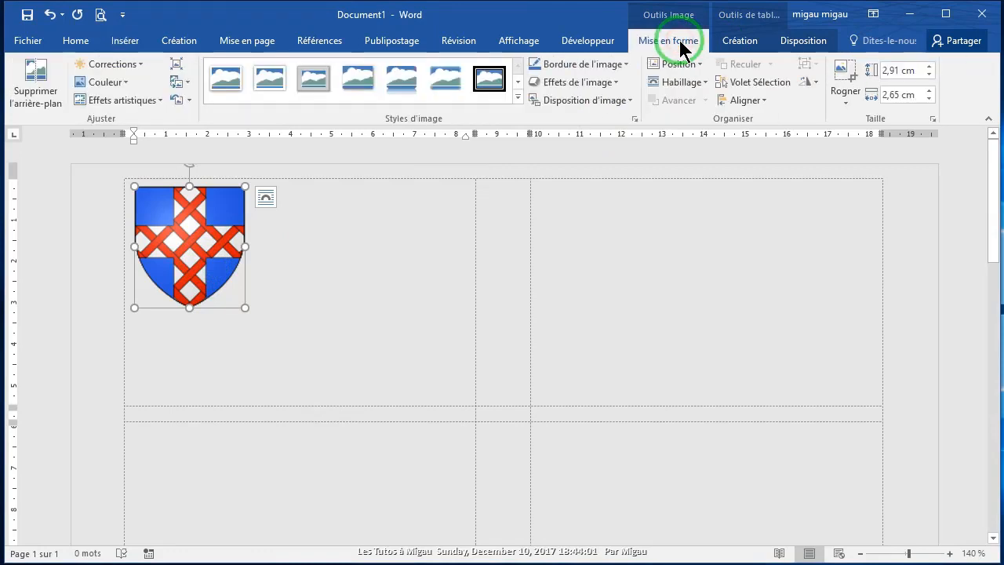
click(41, 98)
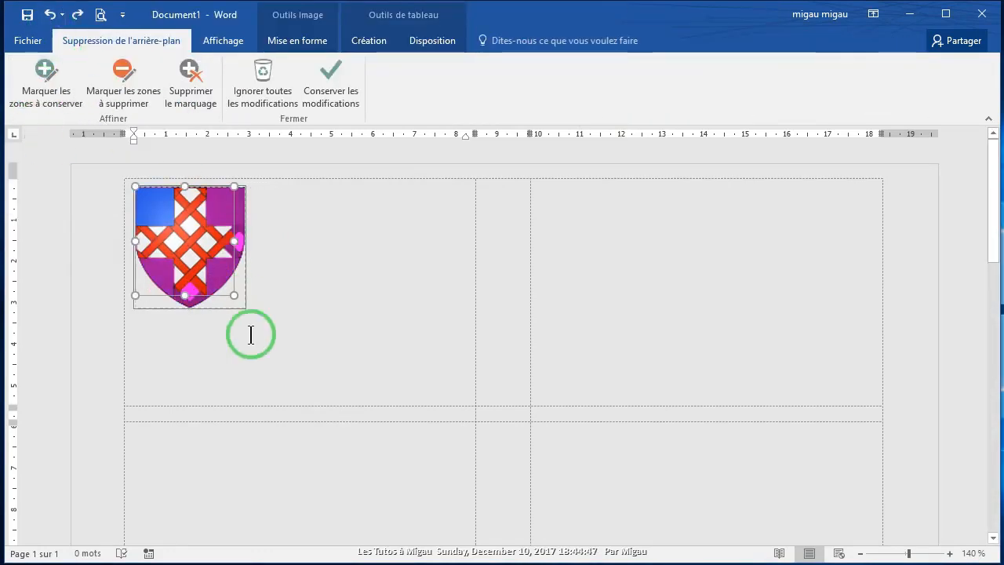
drag(234, 294, 243, 309)
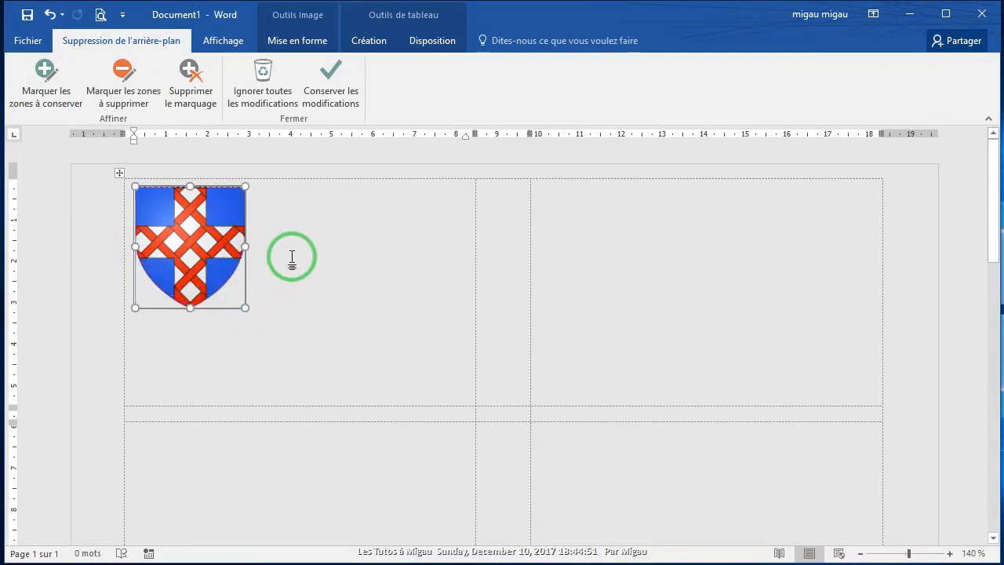
click(330, 94)
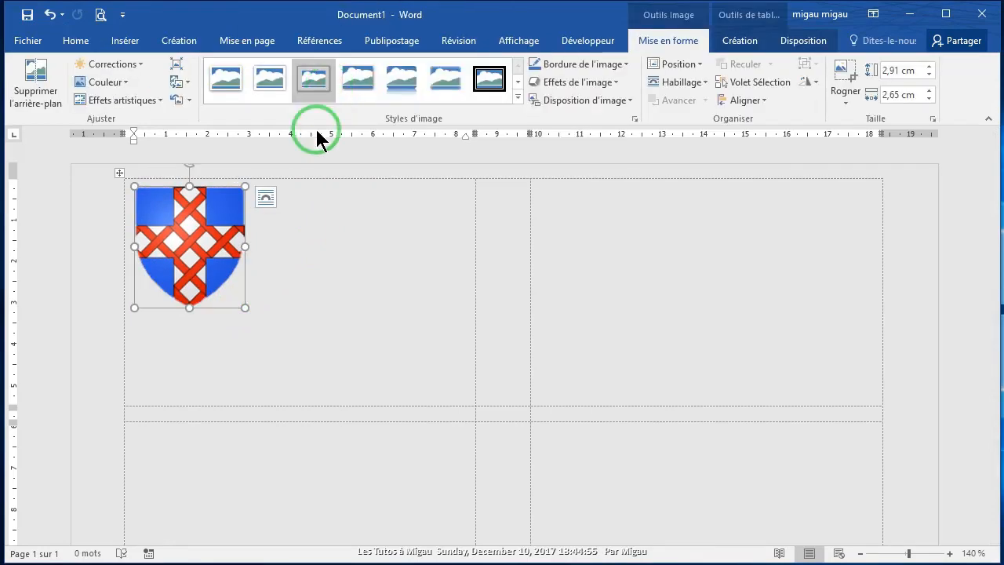
Step: Set the shield's text wrapping to 'Derrière le texte' so it floats behind text
click(208, 340)
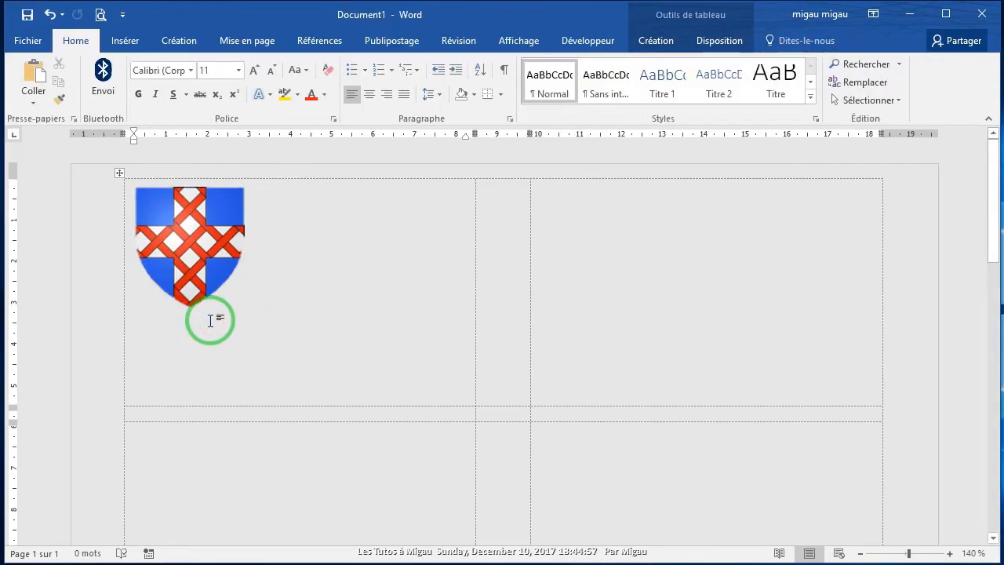
click(210, 270)
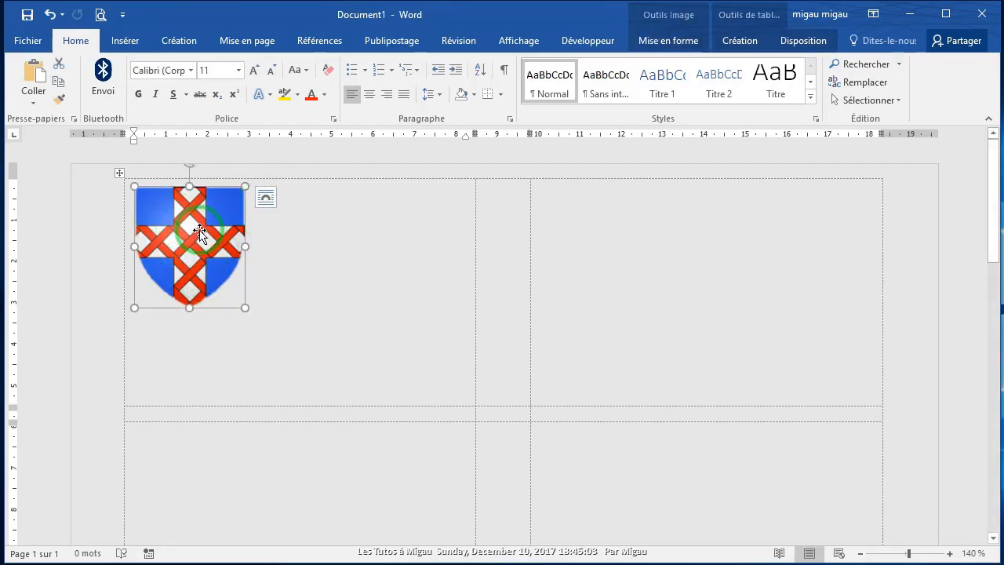
click(265, 201)
click(266, 200)
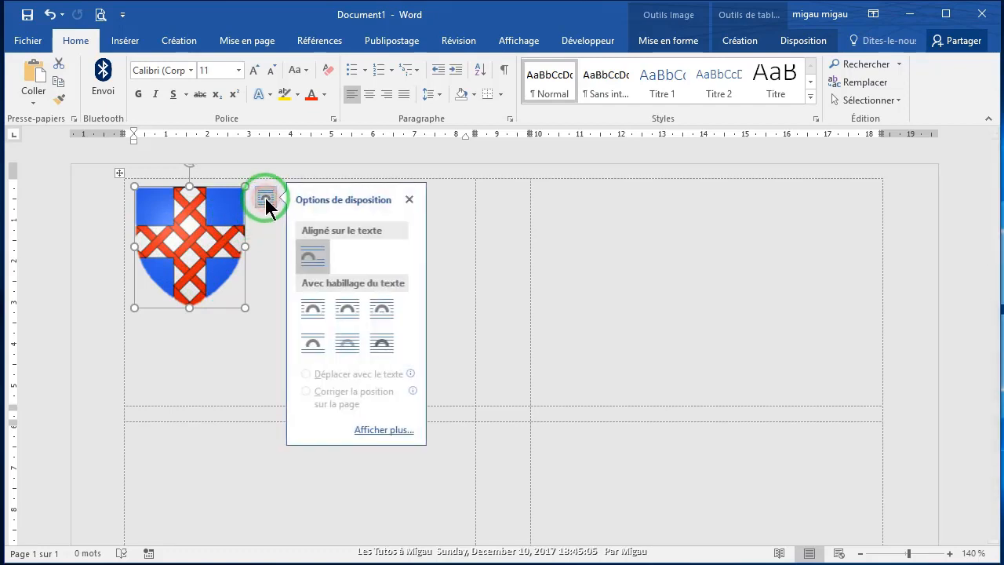
click(347, 343)
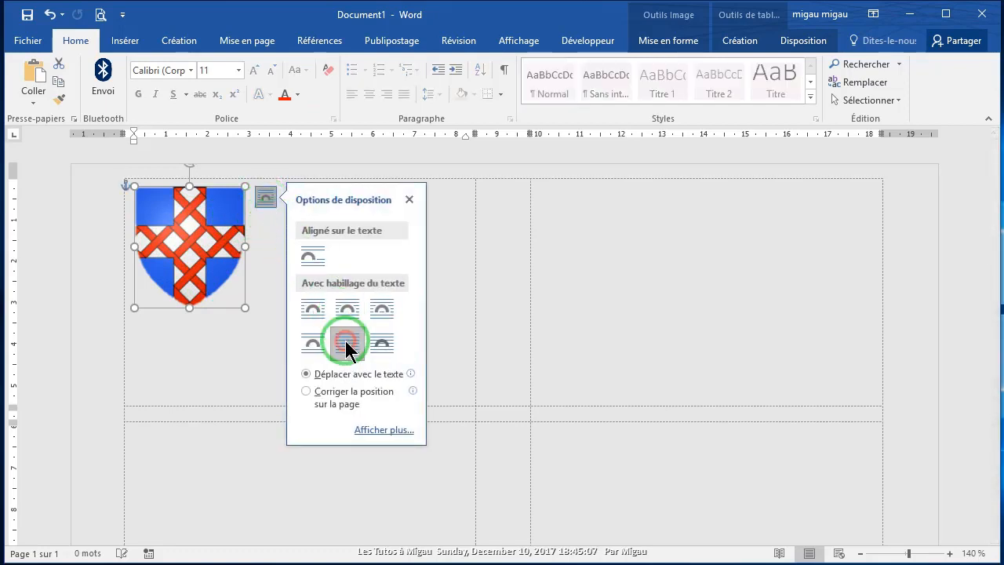
click(244, 351)
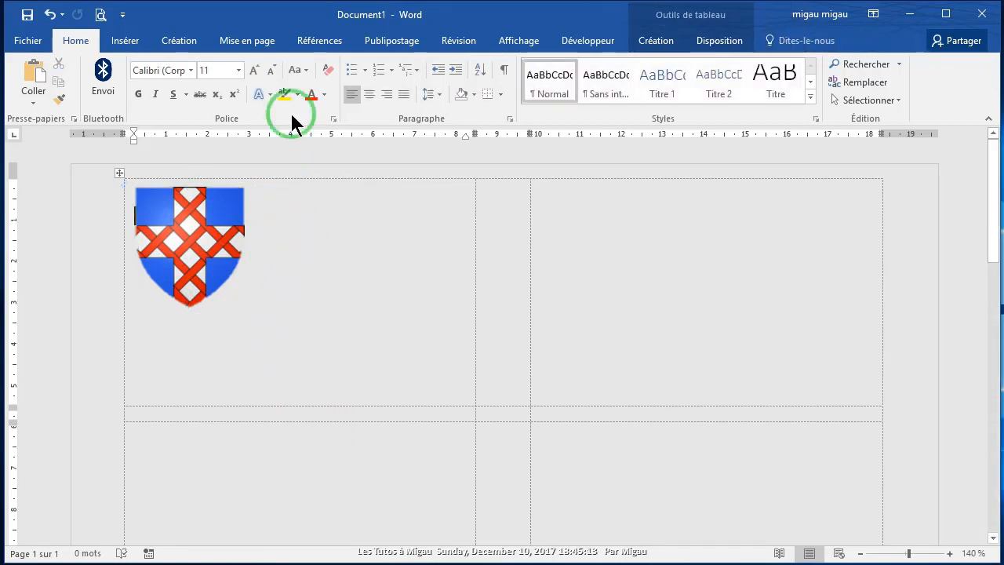
Step: Draw a text box right of the shield and type the club name 'Informatic's Club's'
click(122, 44)
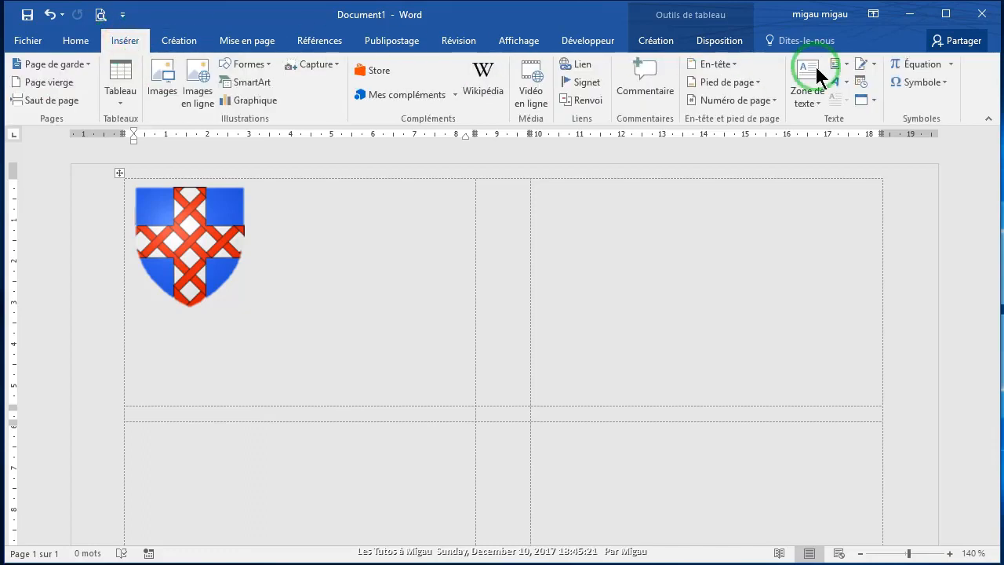
click(818, 100)
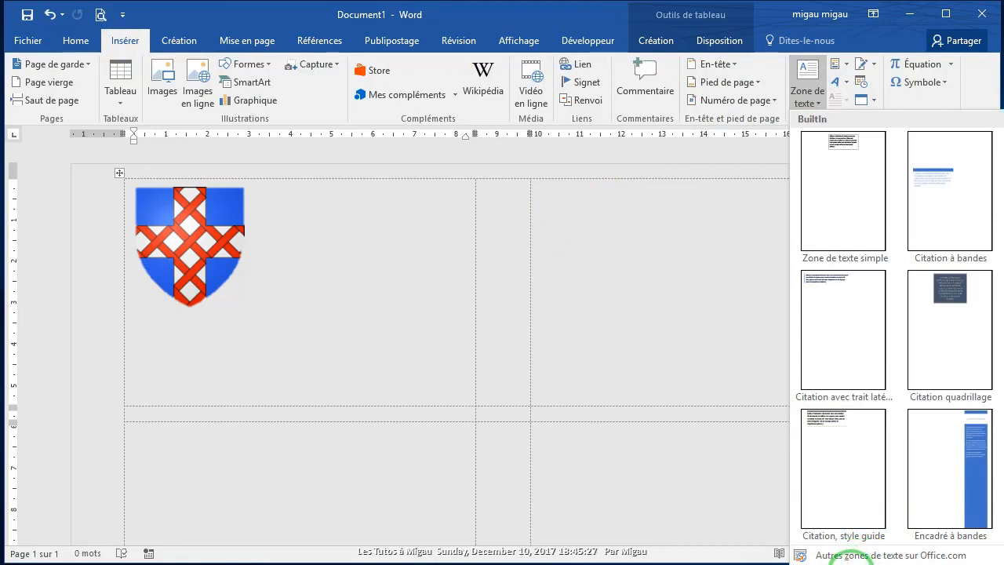
click(835, 560)
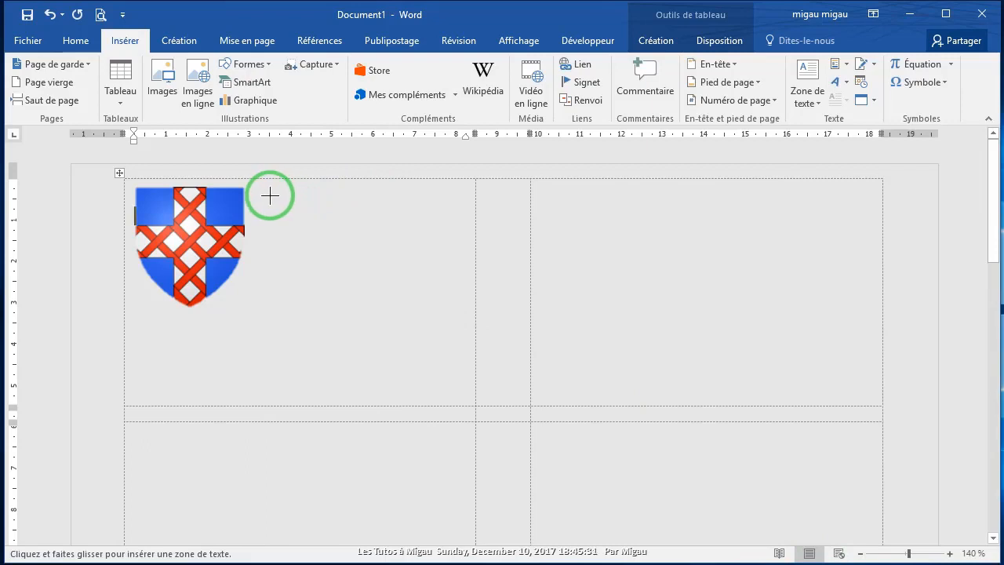
drag(260, 193, 467, 227)
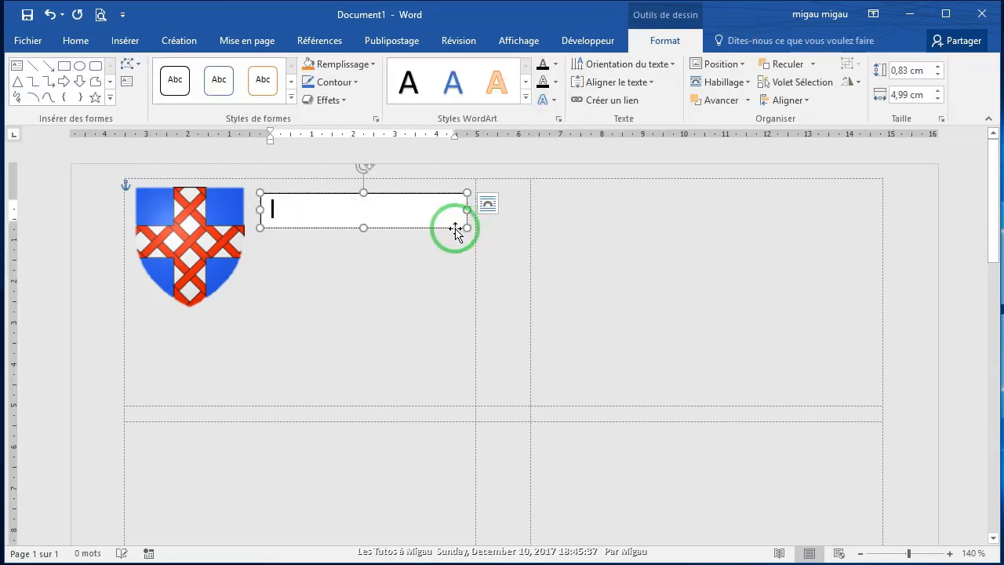
click(338, 271)
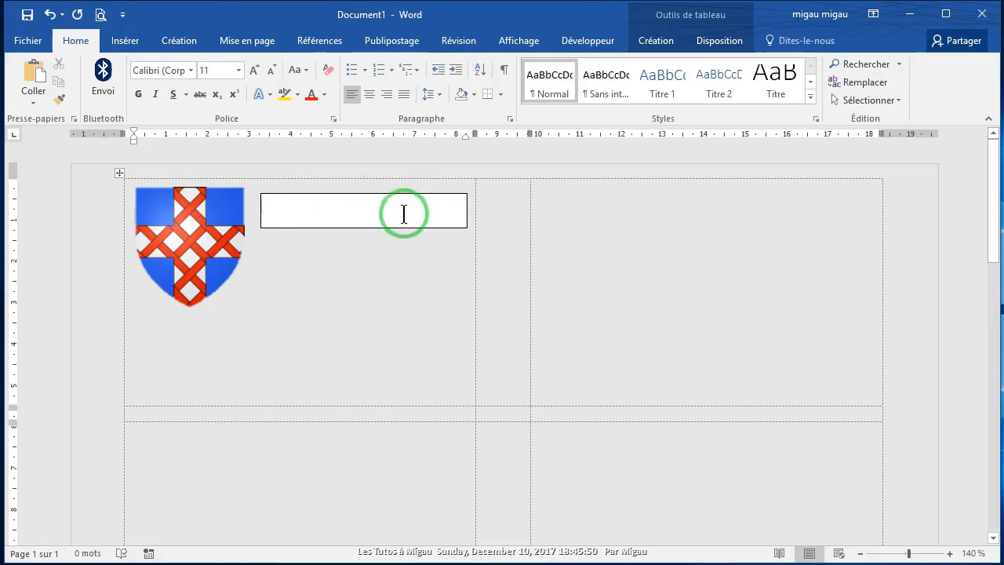
click(276, 210)
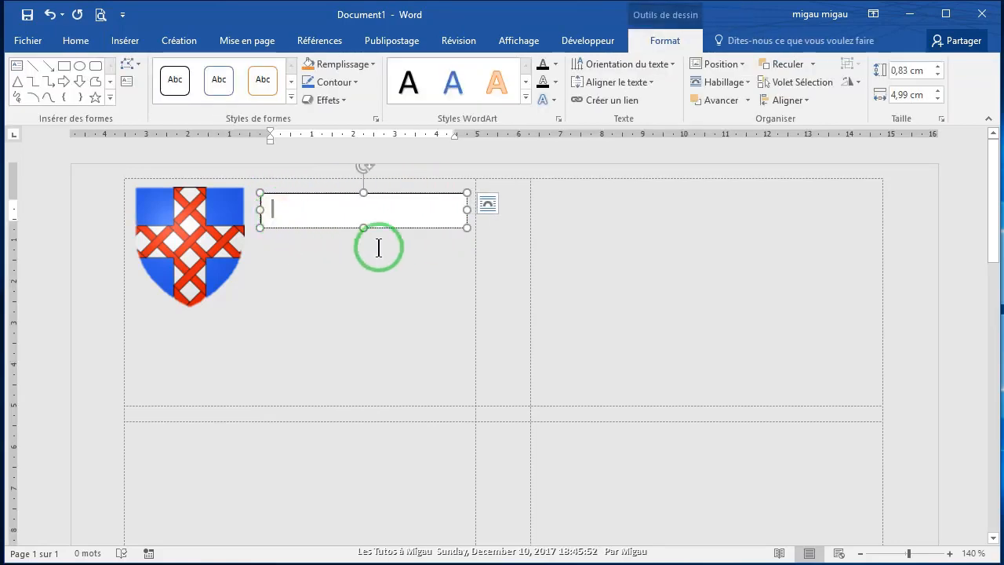
text(Infor)
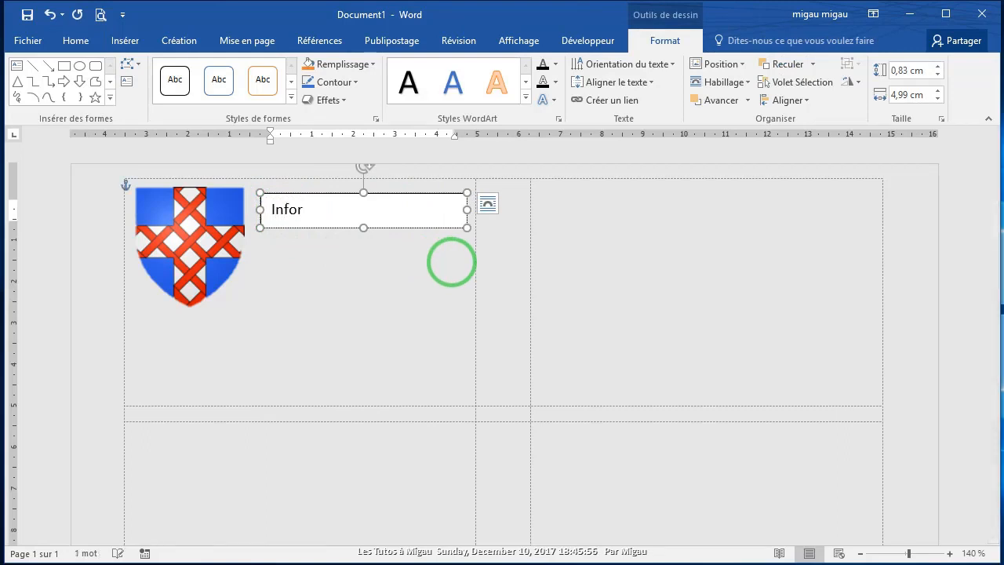
text(matc's )
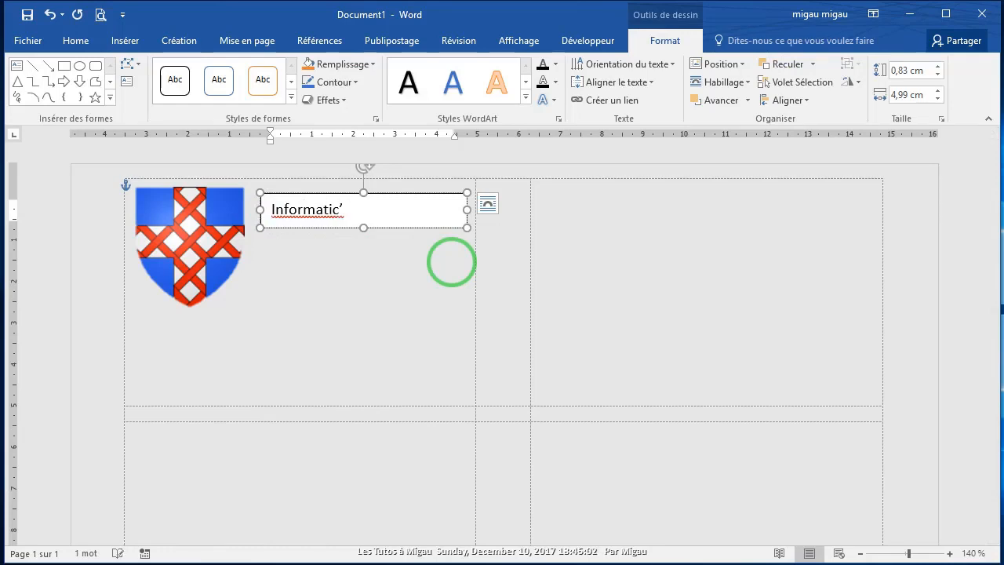
text(Club)
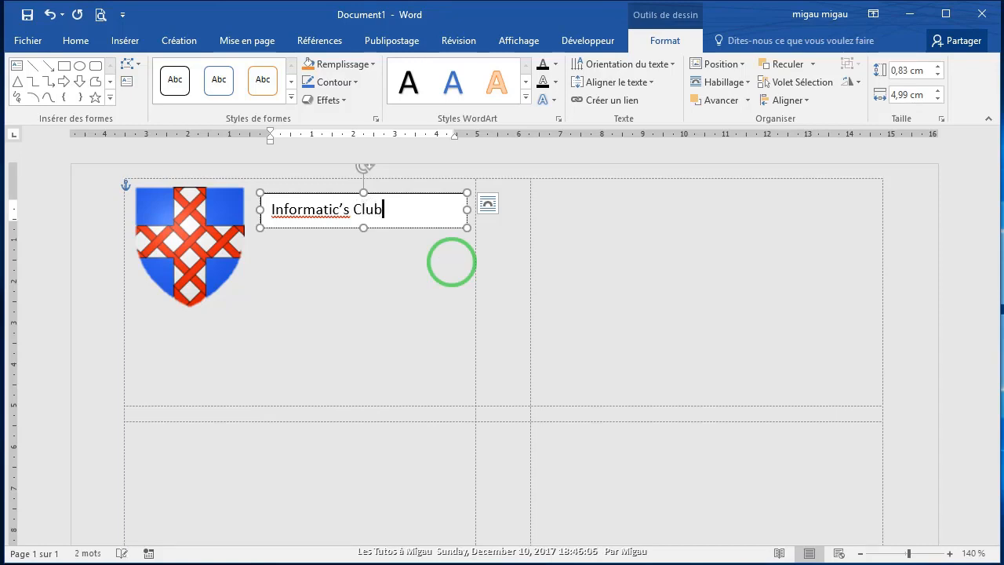
text('s)
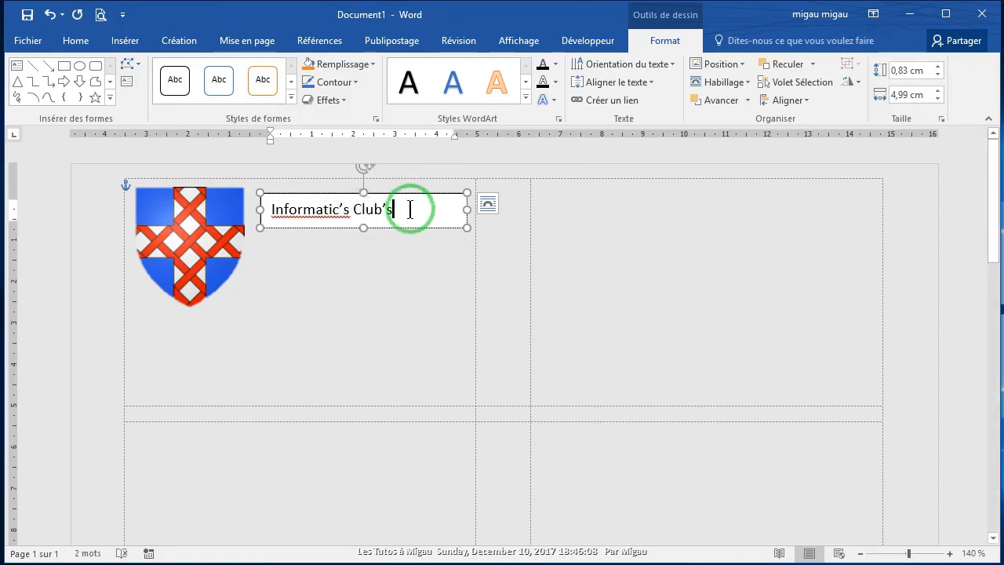
Step: Make the club name bold, 14 pt and right-aligned
drag(403, 209, 269, 209)
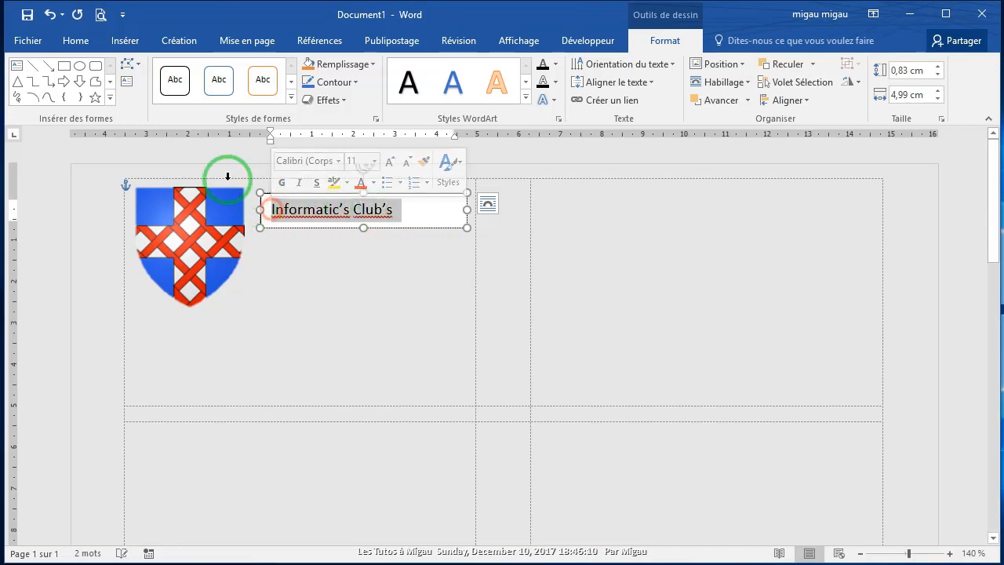
click(79, 41)
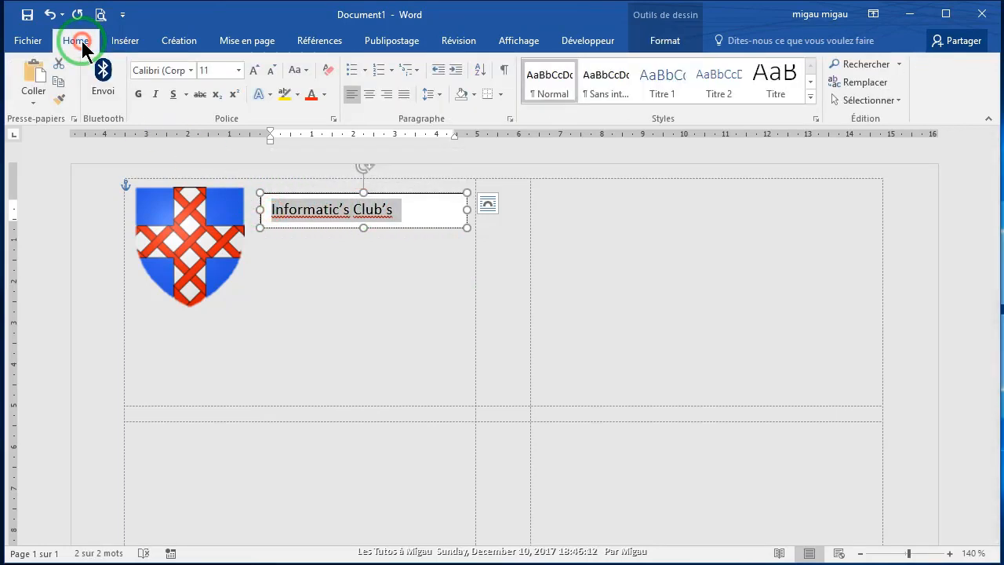
click(137, 94)
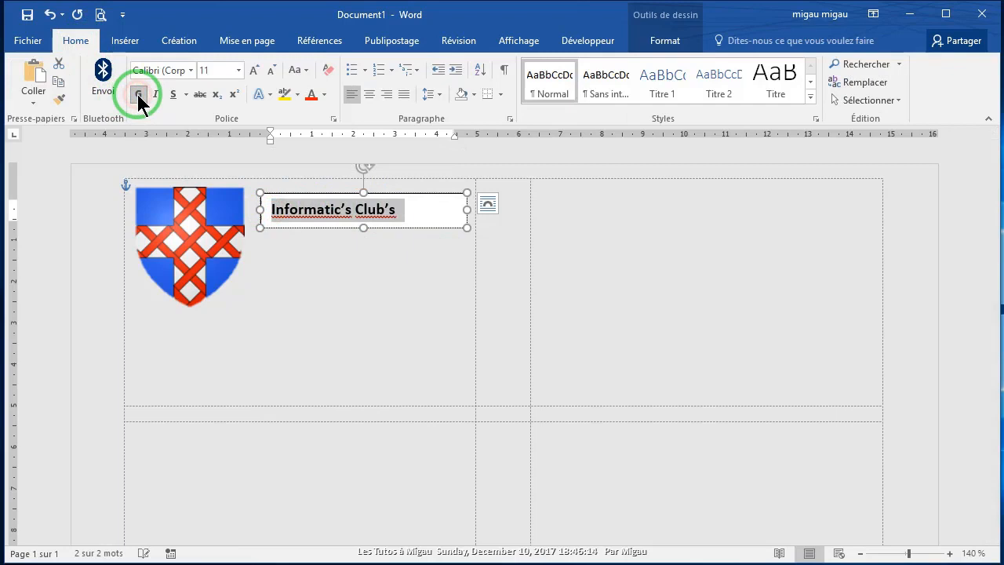
click(254, 71)
click(254, 70)
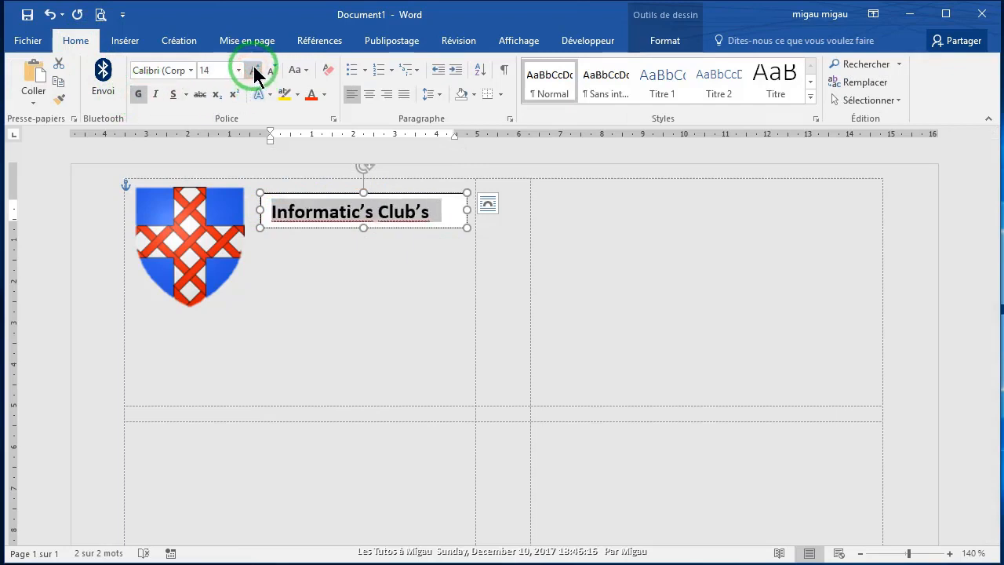
click(389, 95)
click(359, 261)
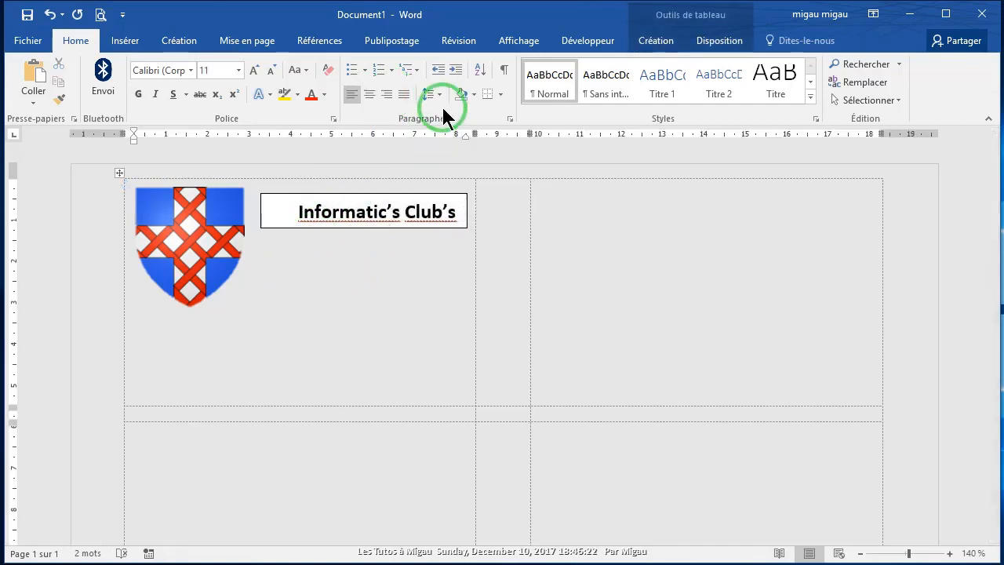
click(126, 44)
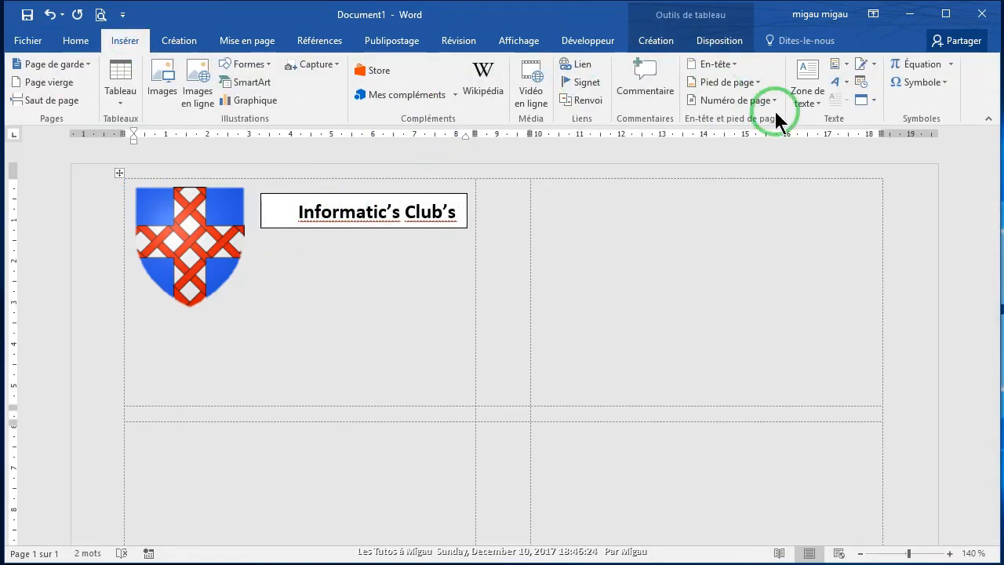
Step: Draw a second text box below the club name and type 'Rue de l’Hôtel de Ville'
click(821, 101)
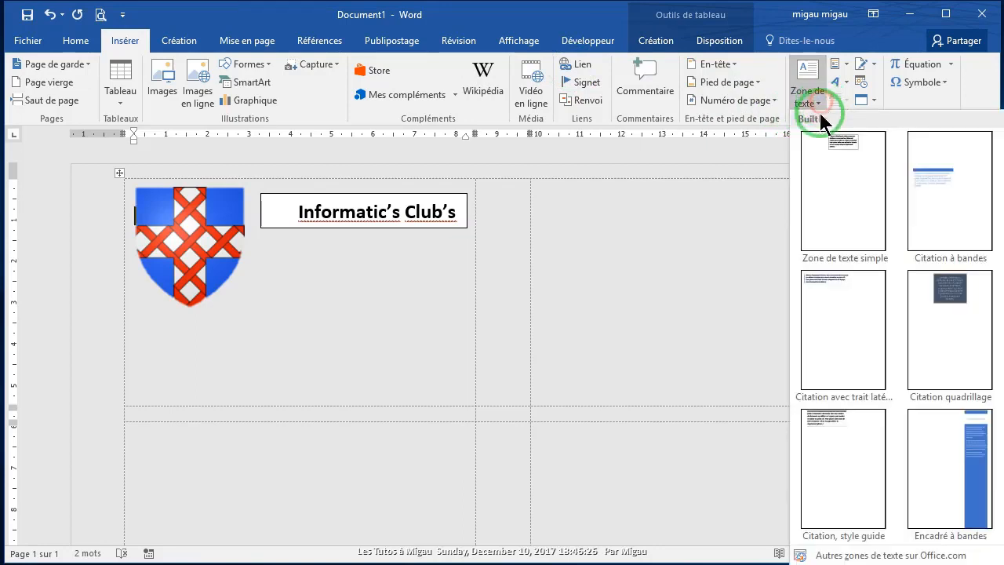
click(847, 558)
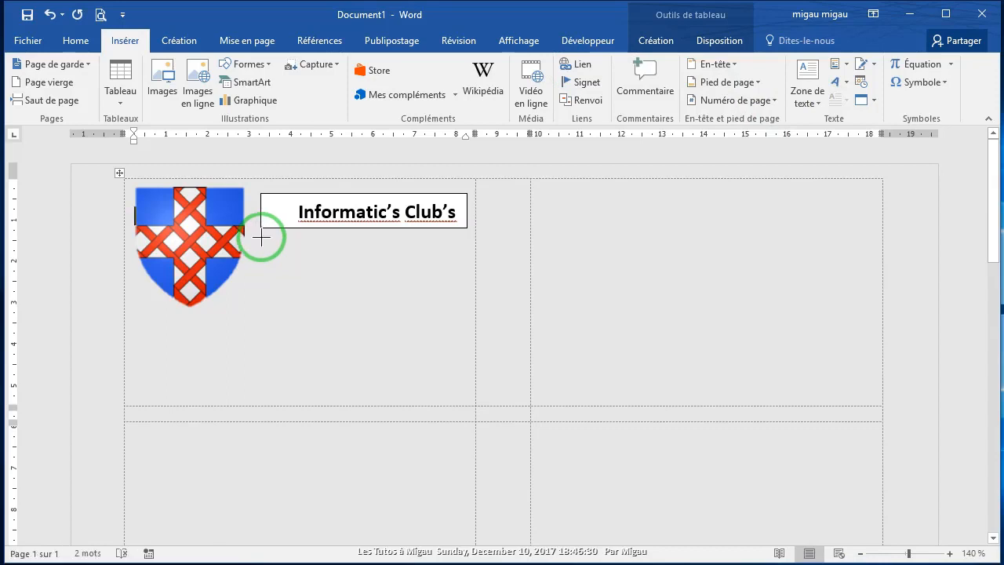
drag(262, 236, 466, 264)
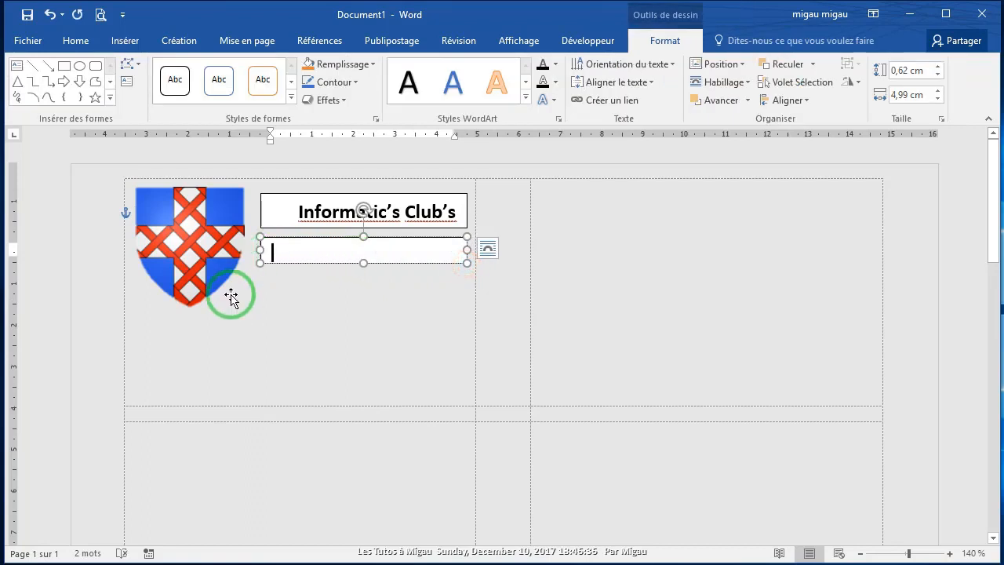
text(Rue)
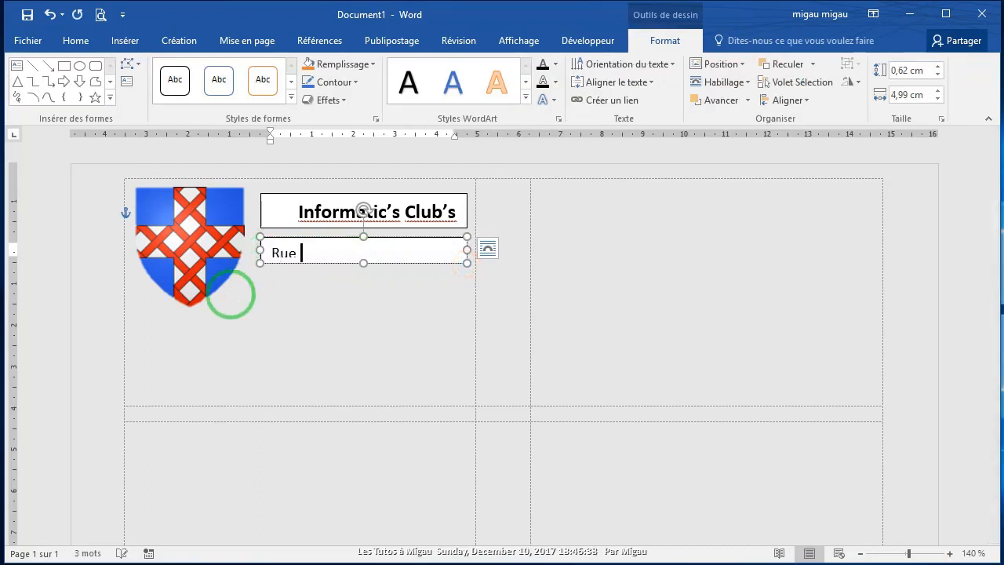
text( de l')
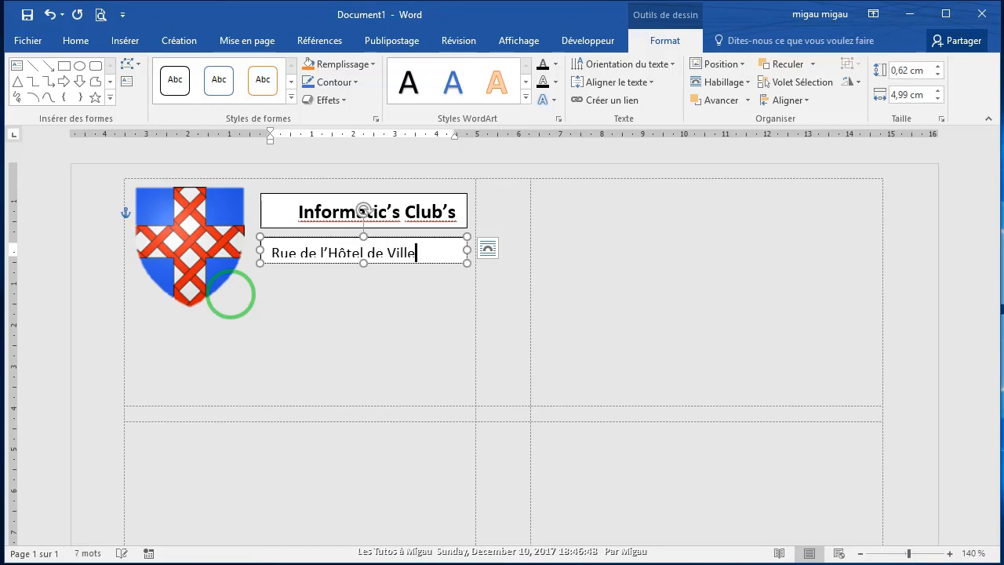
click(404, 275)
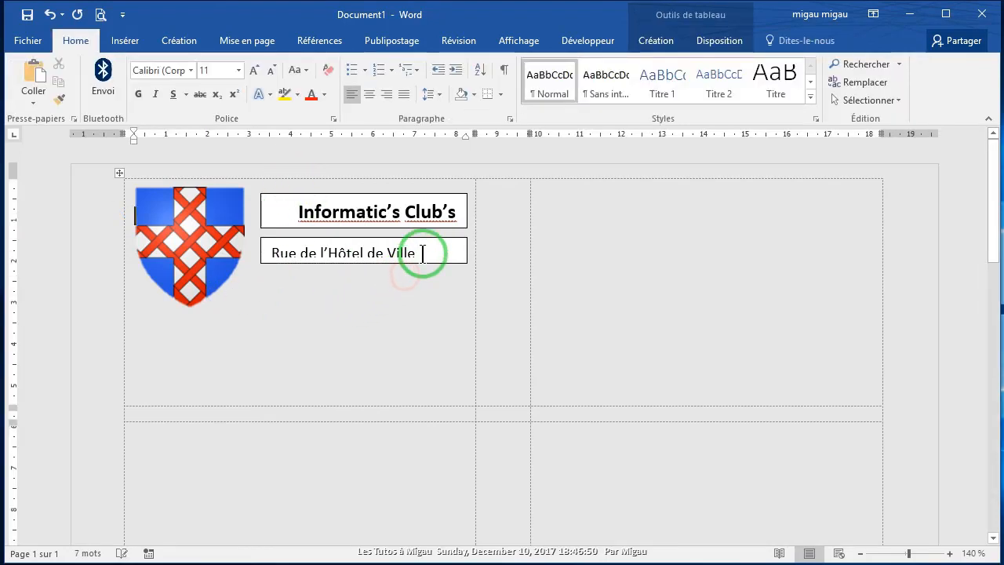
Step: Format the street address bold, 12 pt, right-aligned, in a slightly taller box
drag(422, 252, 281, 254)
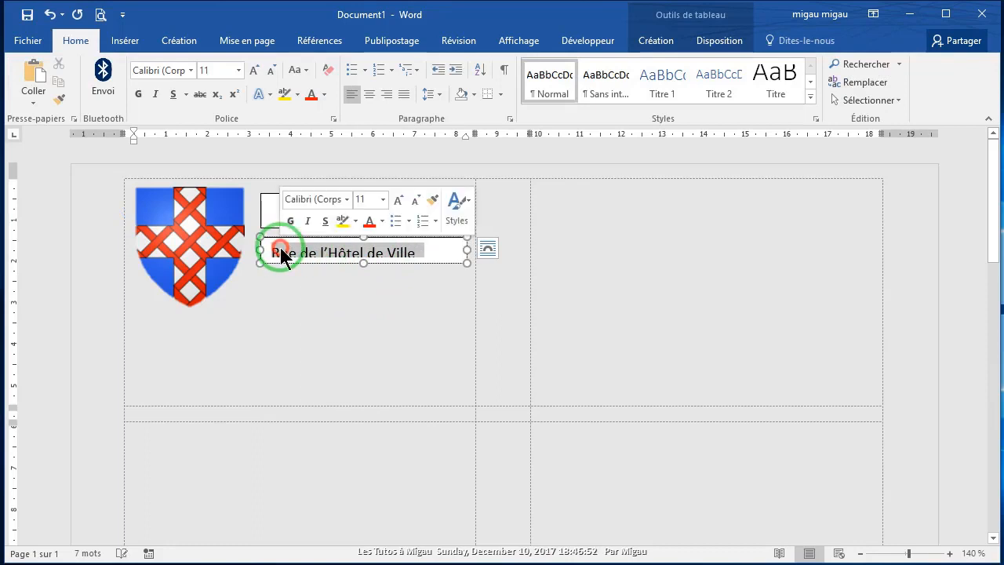
click(72, 39)
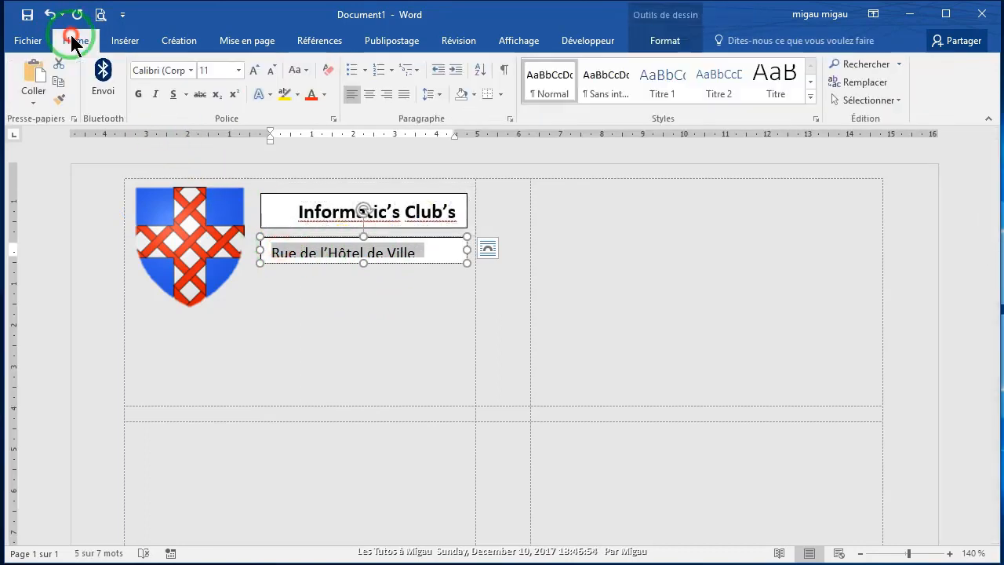
click(138, 94)
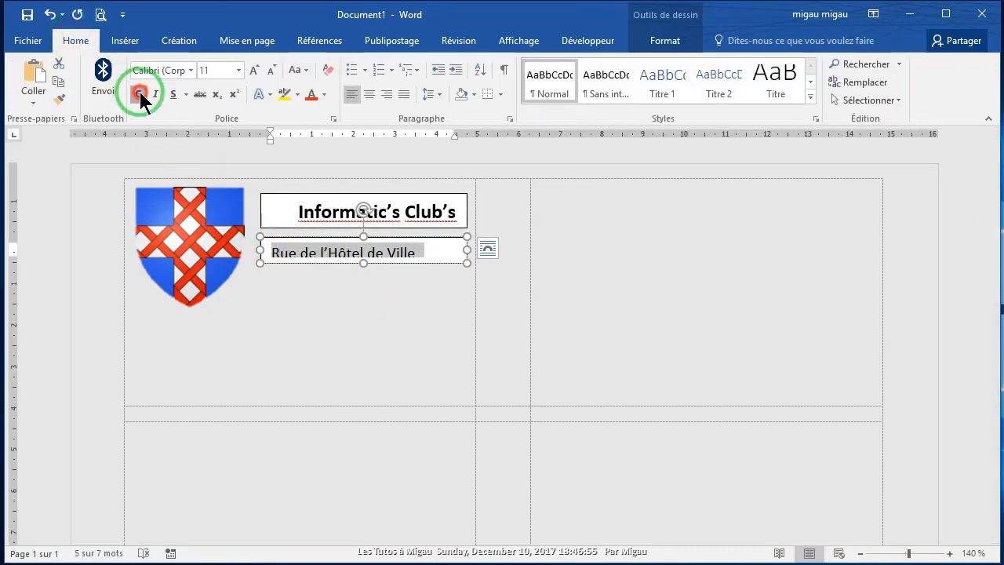
click(251, 71)
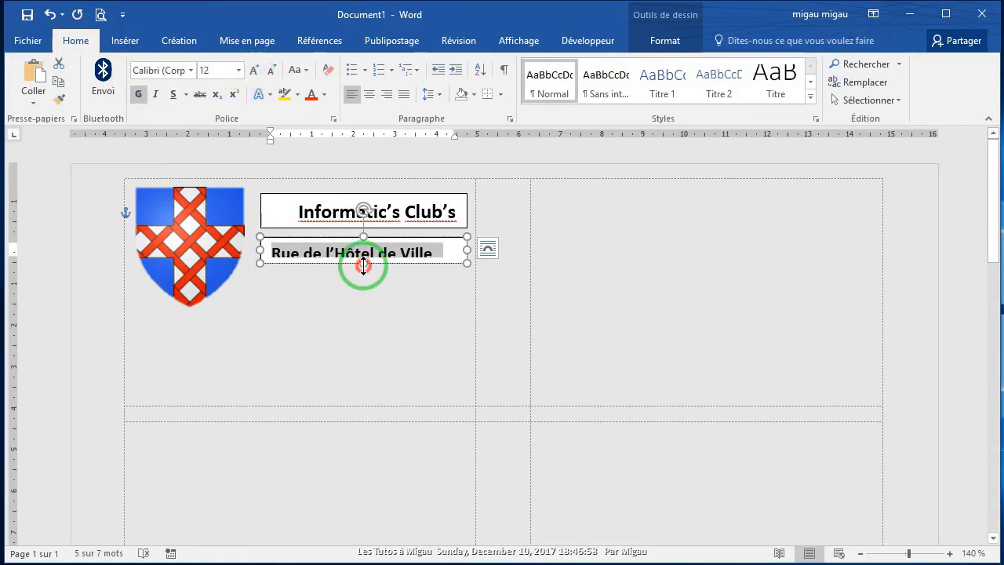
drag(363, 265, 365, 268)
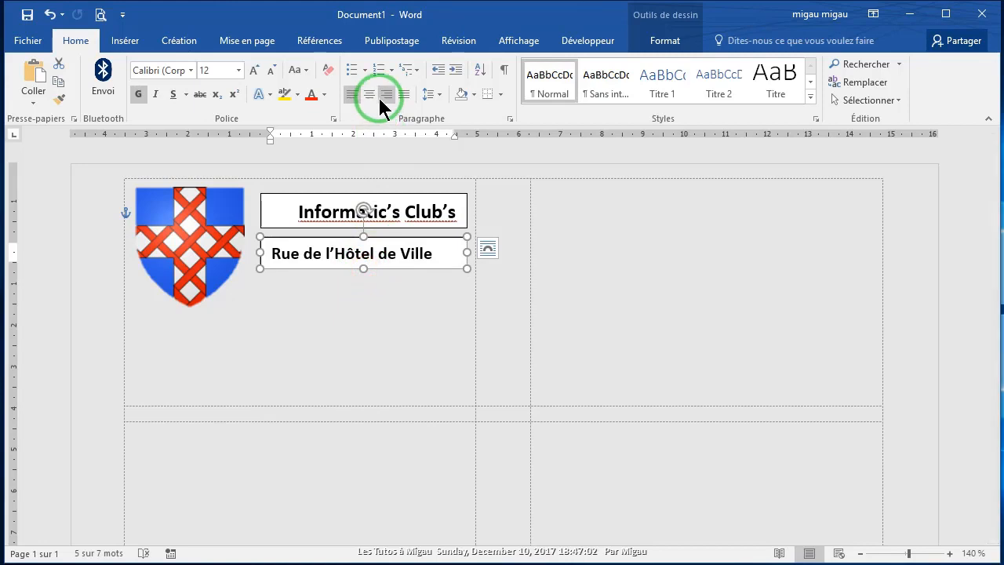
click(385, 94)
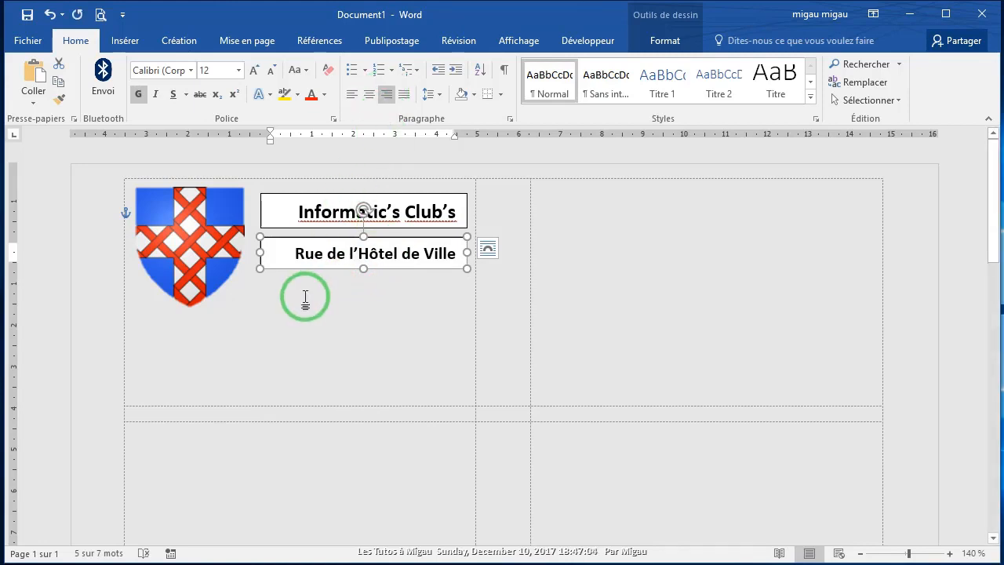
Step: Draw a third text box below the street address and type '75000 Paris'
click(121, 45)
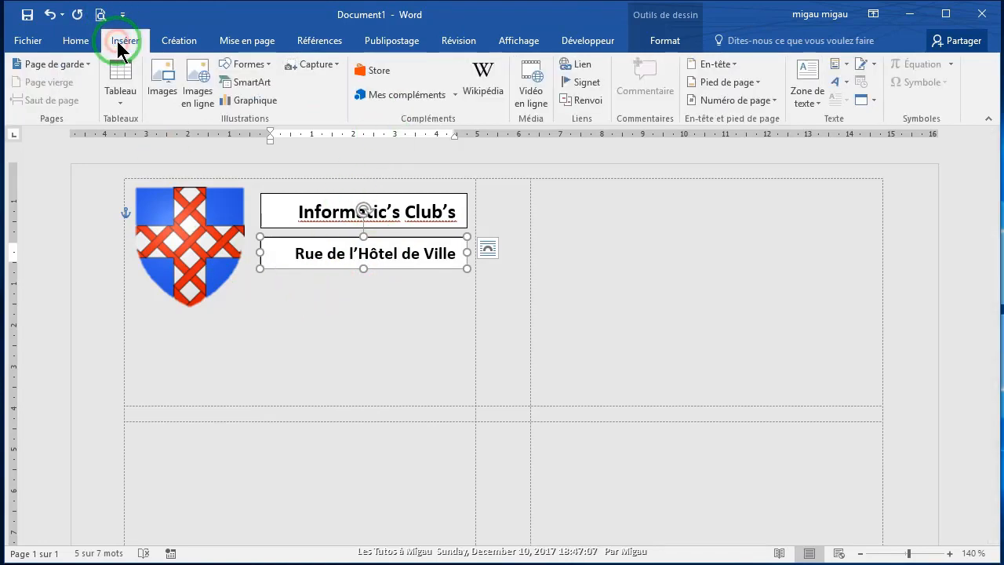
click(818, 103)
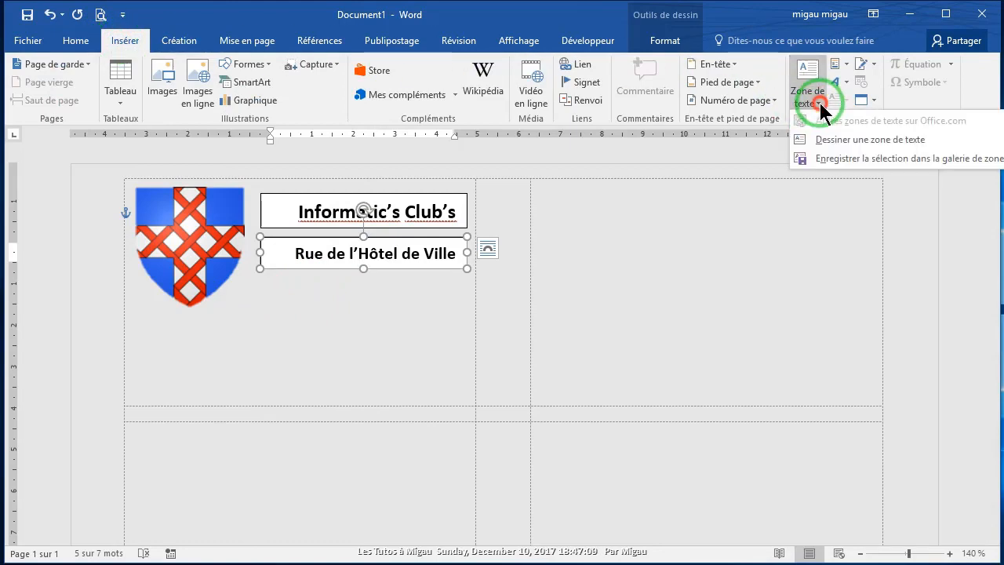
click(833, 147)
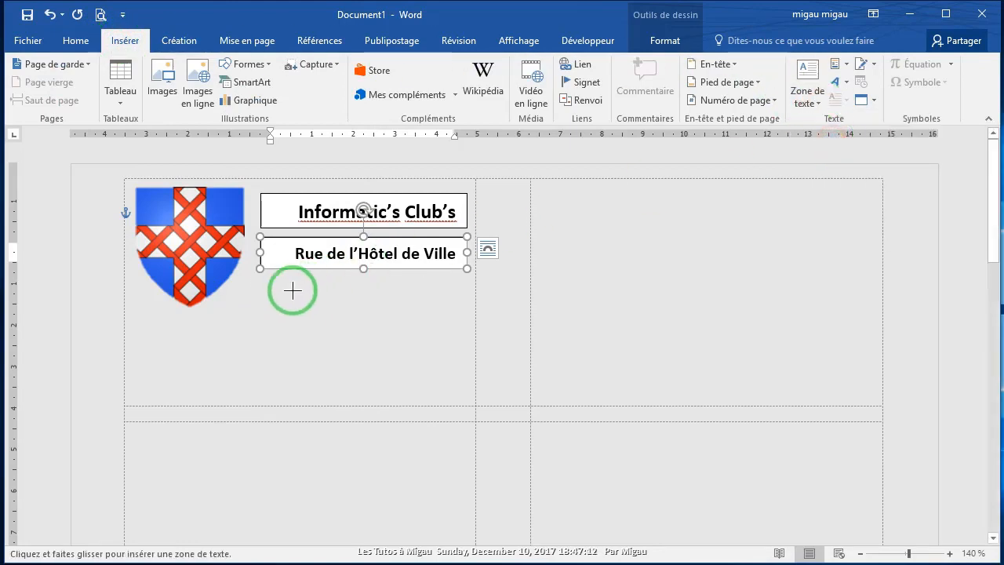
drag(261, 280, 467, 306)
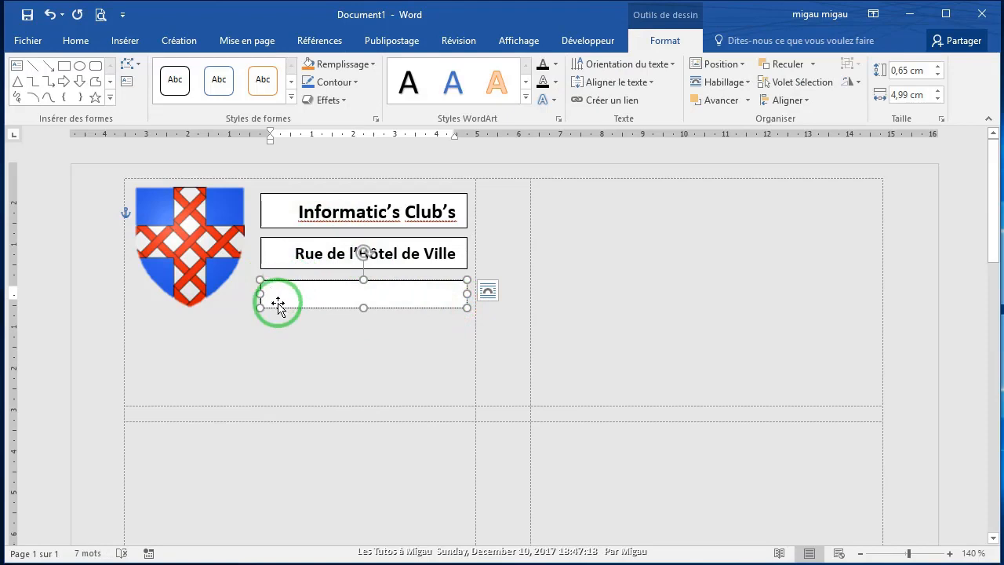
text(75000 Paris)
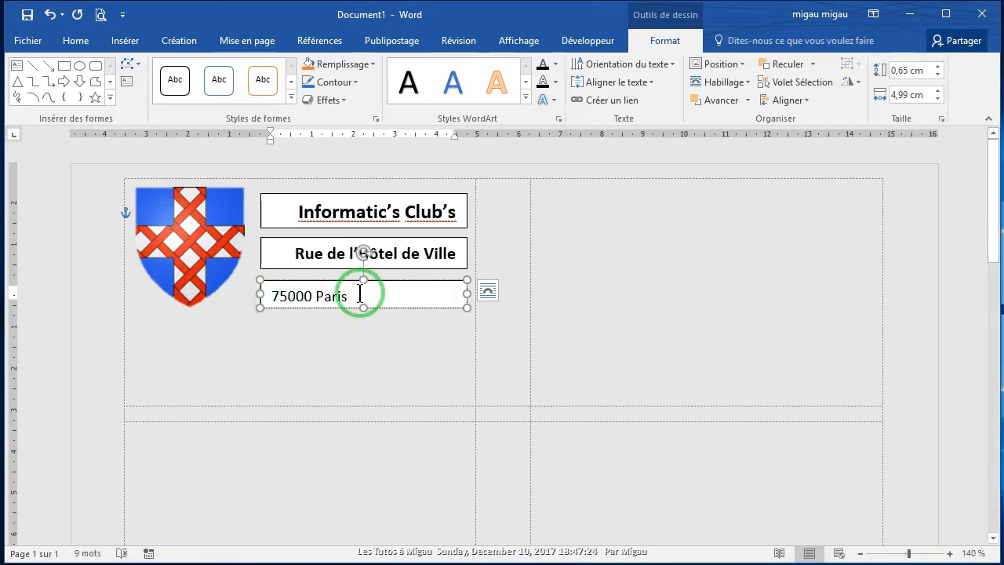
Step: Centre '75000 Paris' in bold 12 pt and make its box slightly taller
drag(362, 295, 262, 292)
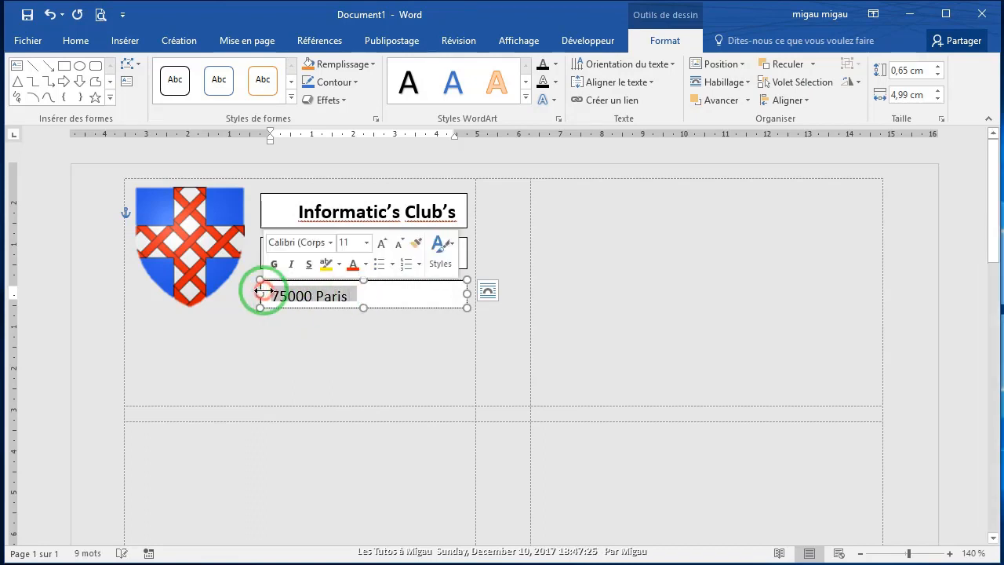
click(75, 42)
click(369, 94)
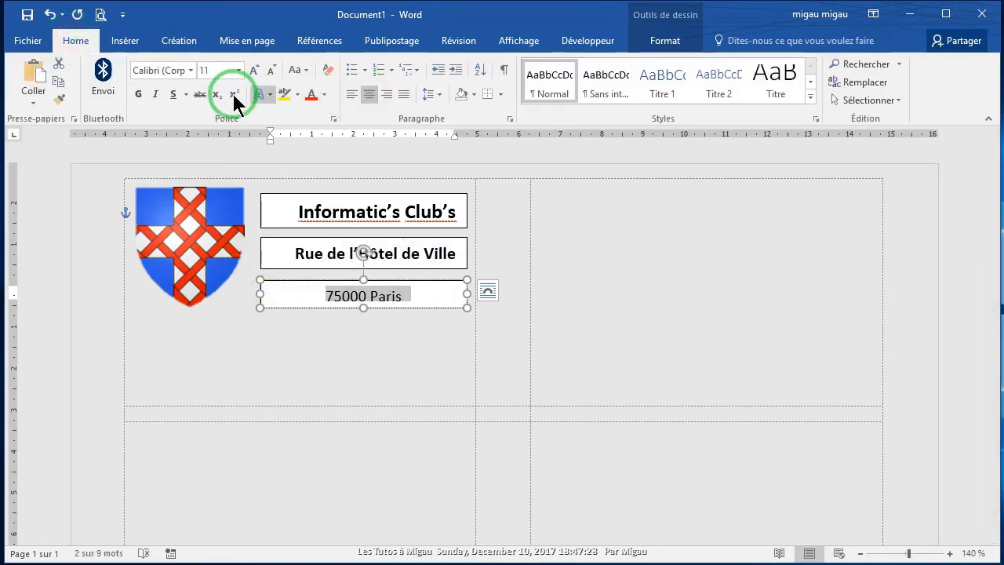
click(138, 92)
click(254, 70)
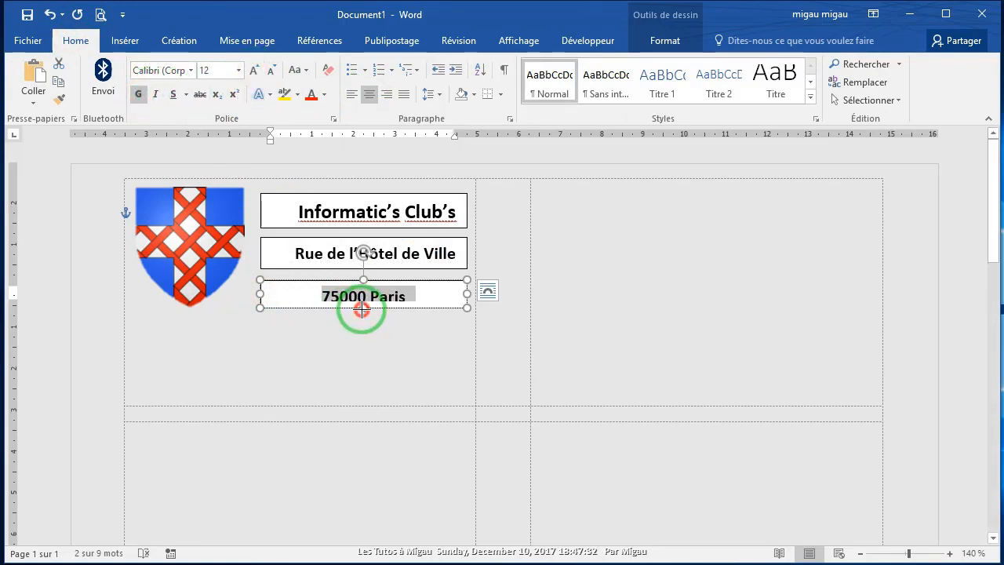
drag(362, 309, 362, 311)
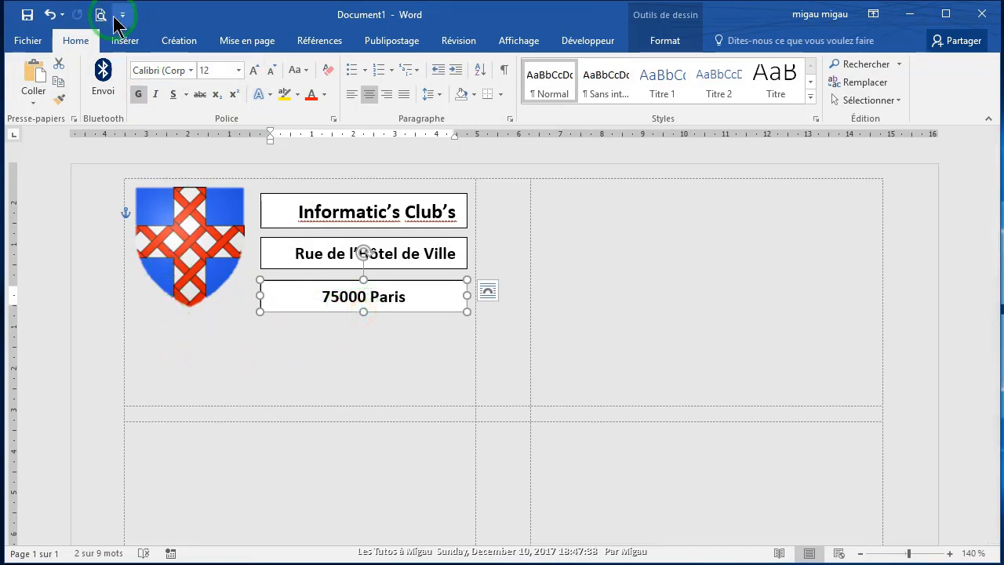
Step: Draw a new text box below the shield logo
click(117, 40)
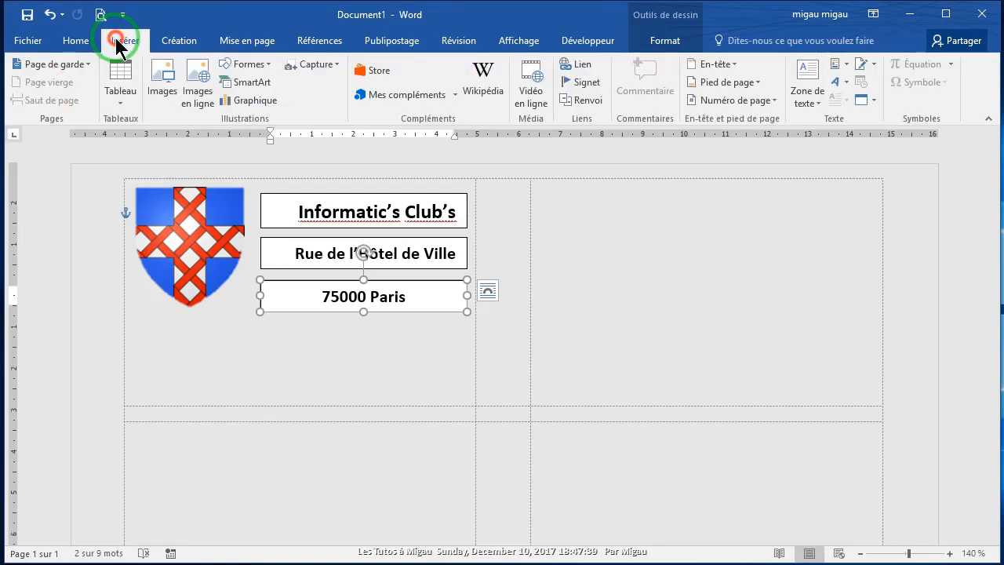
click(819, 106)
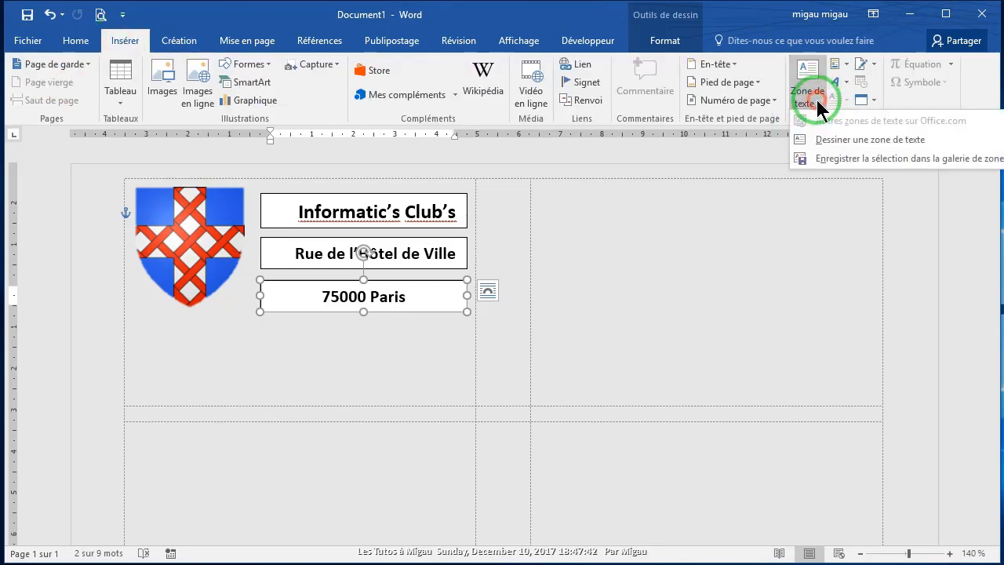
click(829, 141)
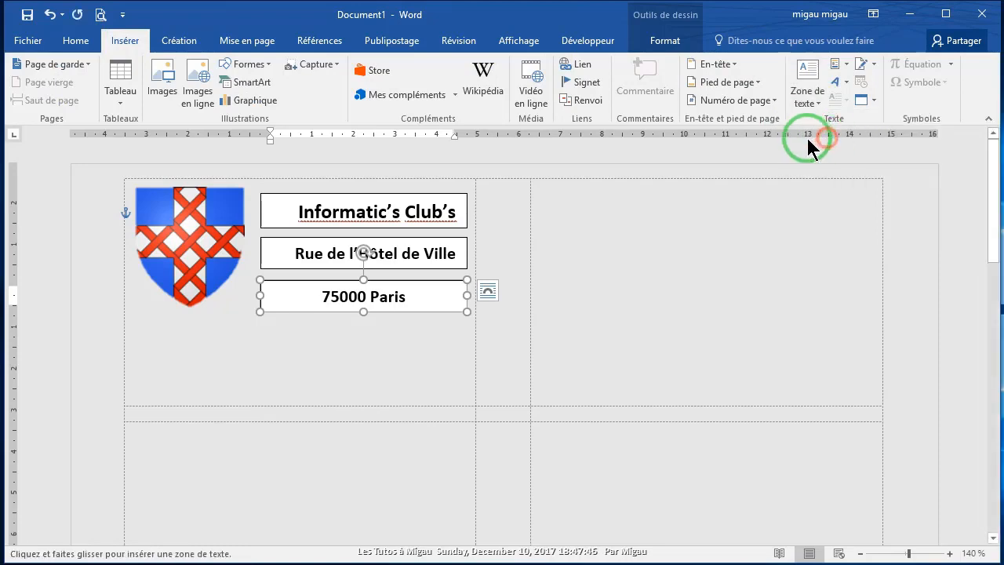
mouse_move(135, 337)
mouse_down()
mouse_move(191, 360)
mouse_move(290, 362)
mouse_up()
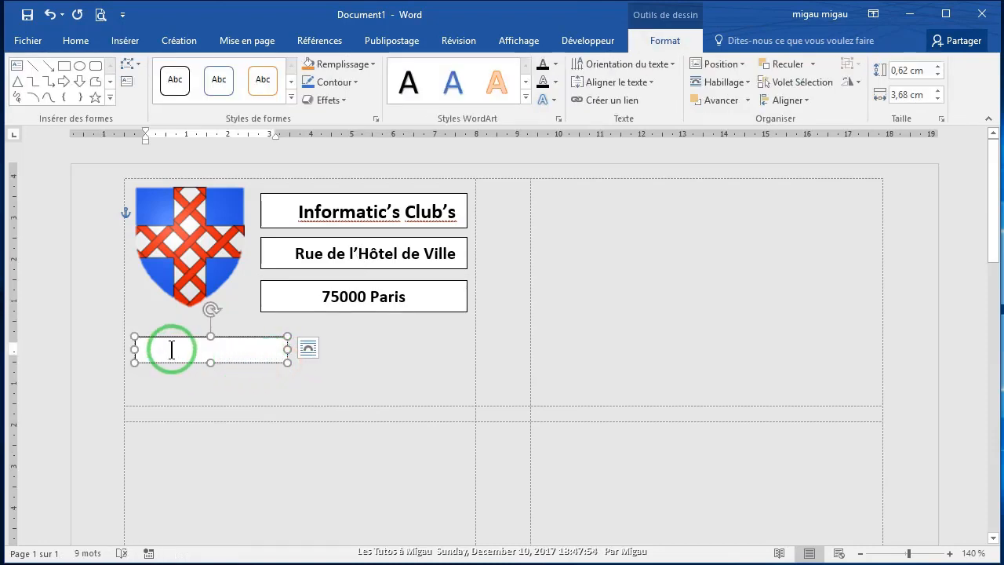
Step: Insert the Webdings mobile-phone symbol (character 200) into the new text box
click(121, 43)
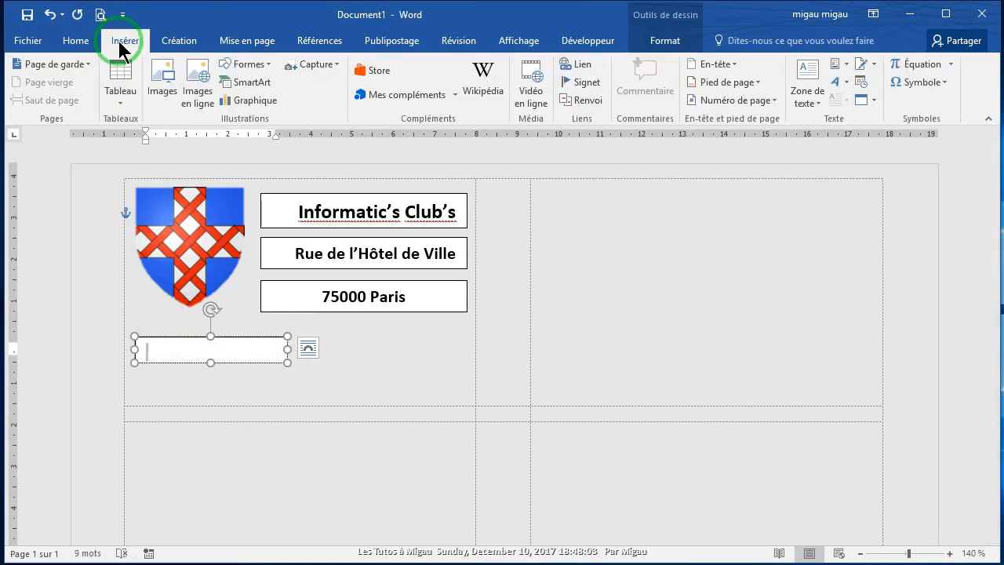
click(944, 83)
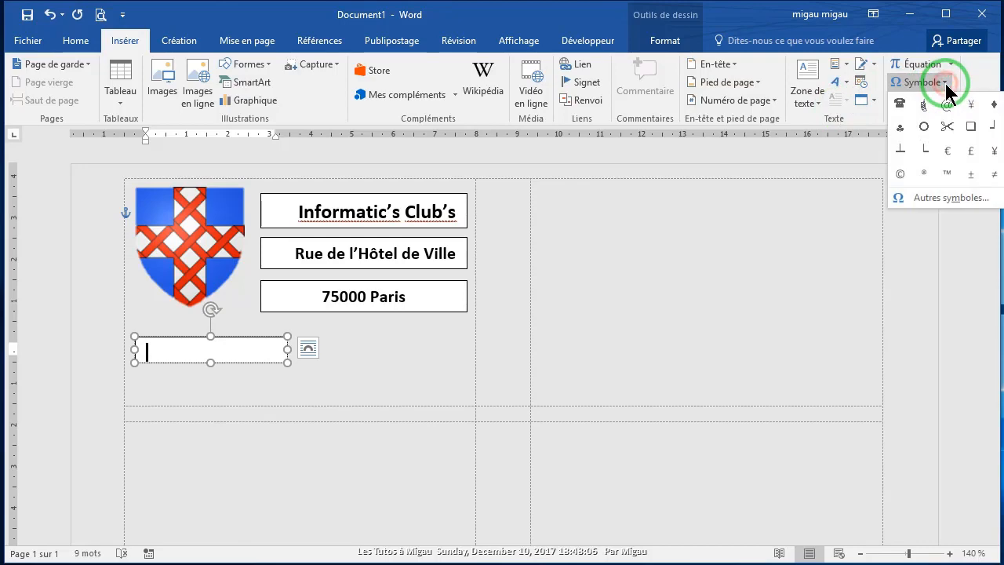
click(951, 201)
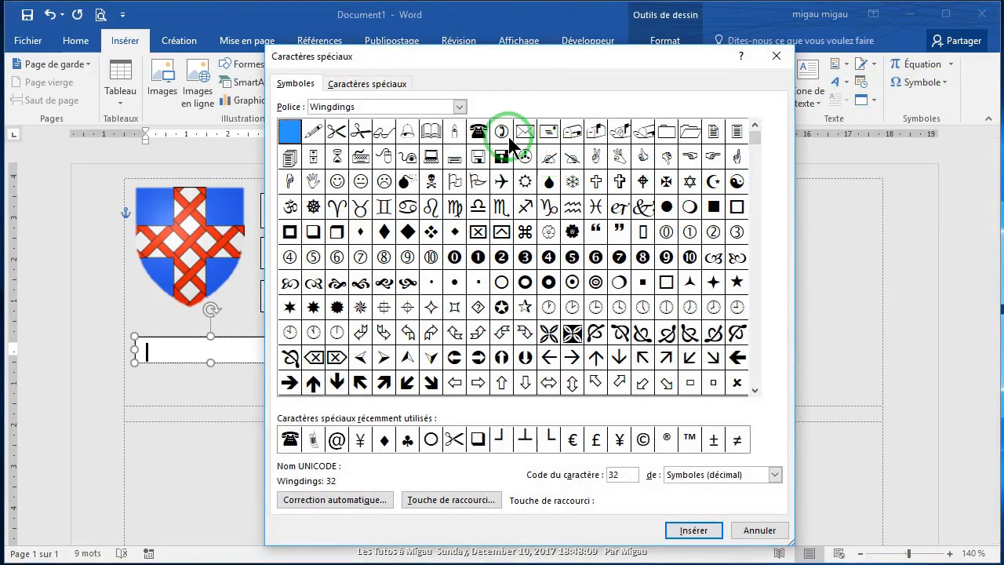
click(459, 107)
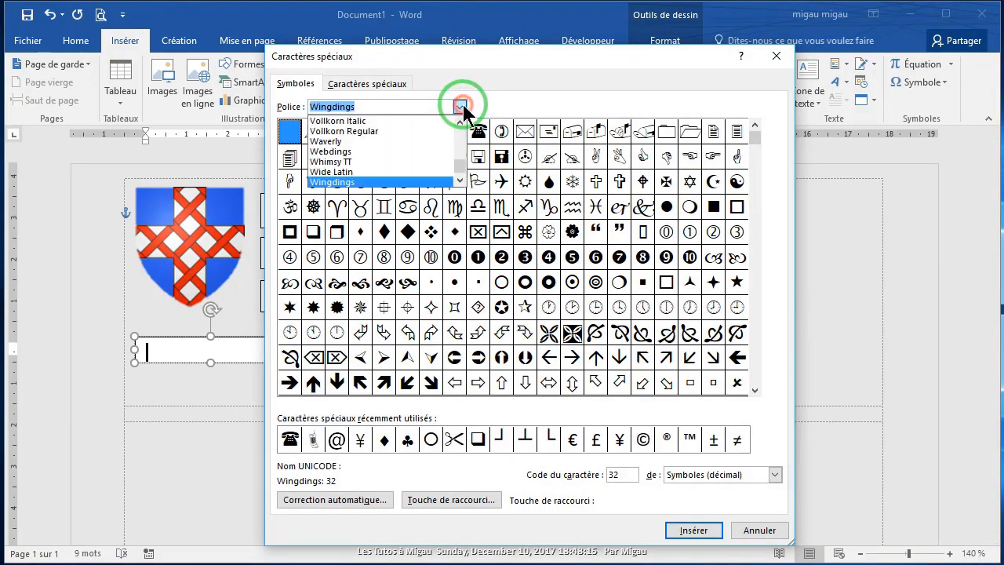
click(331, 151)
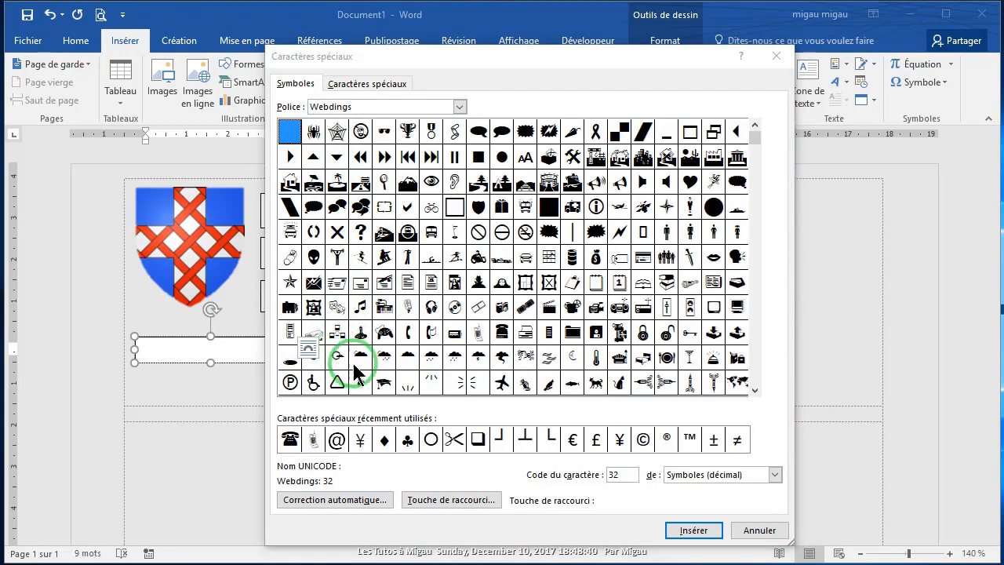
click(479, 339)
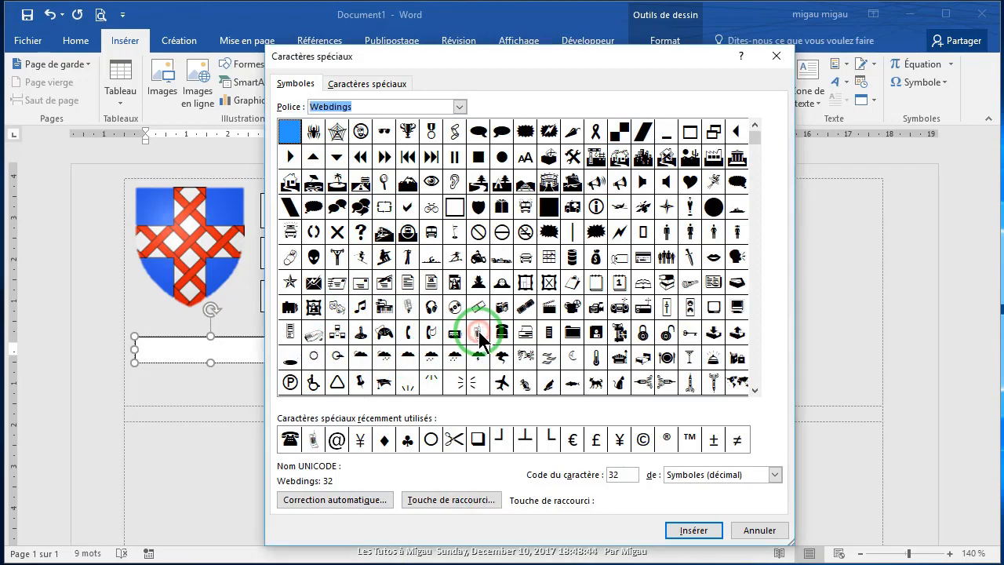
click(478, 332)
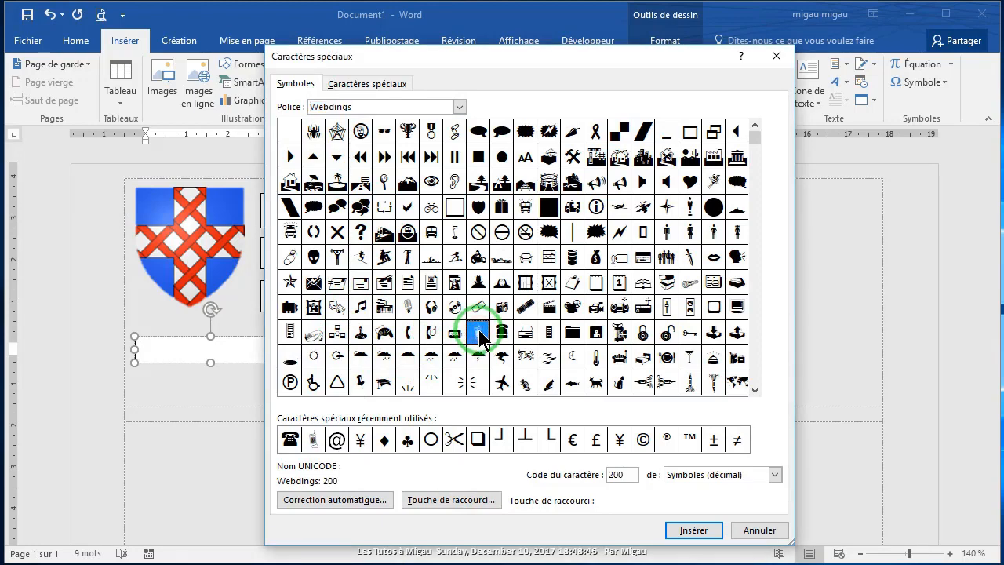
click(693, 530)
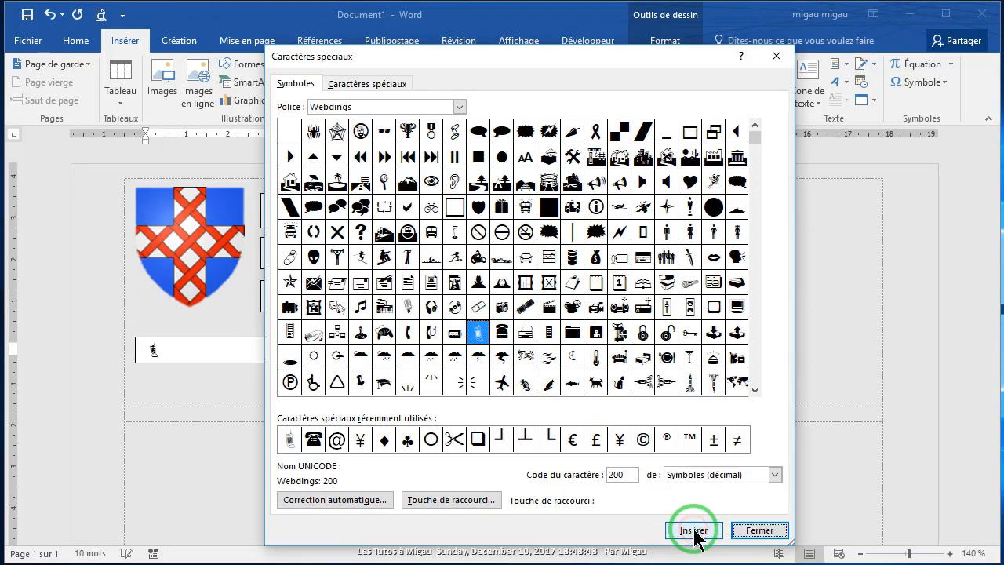
click(758, 530)
click(194, 353)
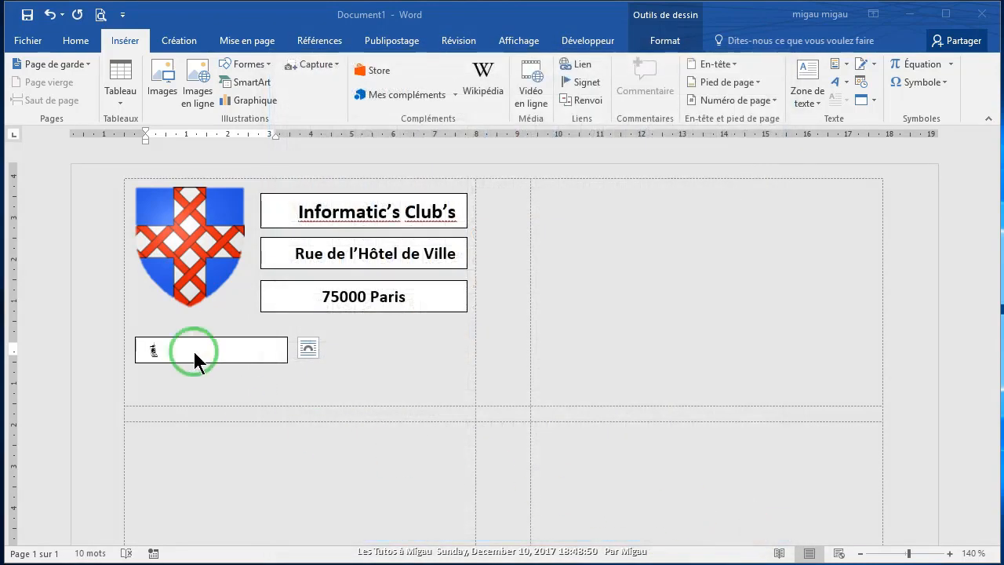
Step: Enter the club's phone number after the mobile symbol in bold 12 pt, enlarging its box slightly
click(165, 350)
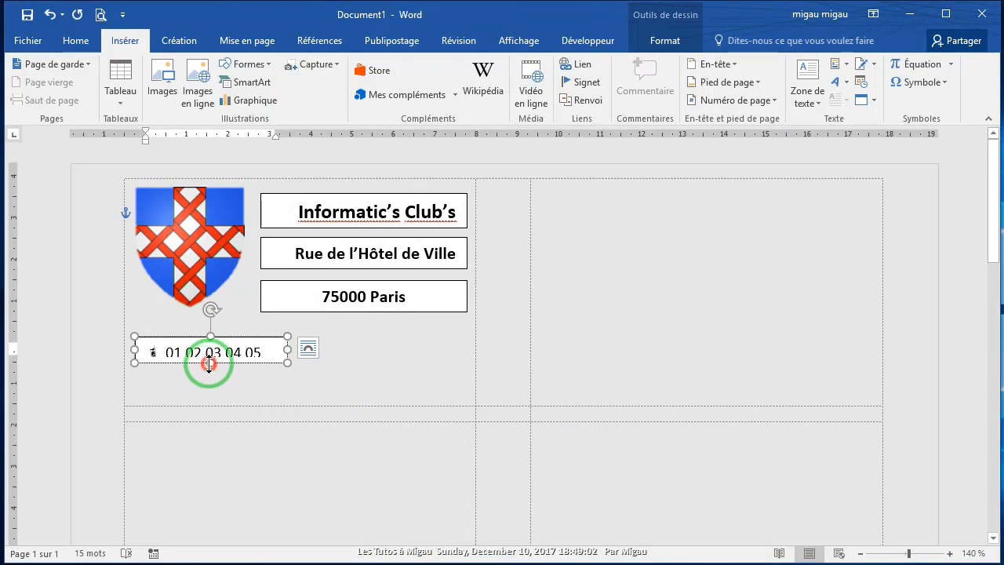
drag(208, 362, 208, 367)
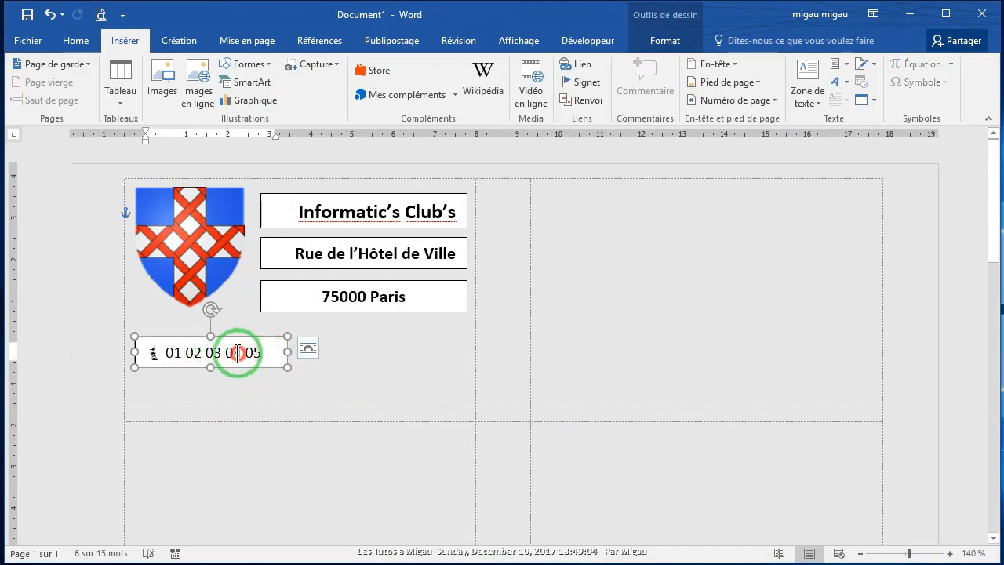
triple_click(150, 351)
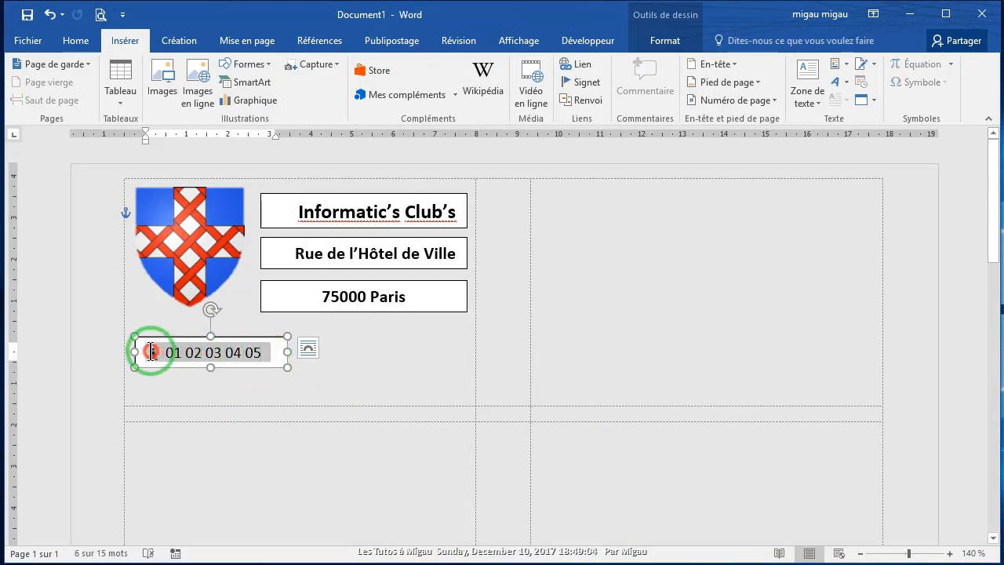
click(74, 41)
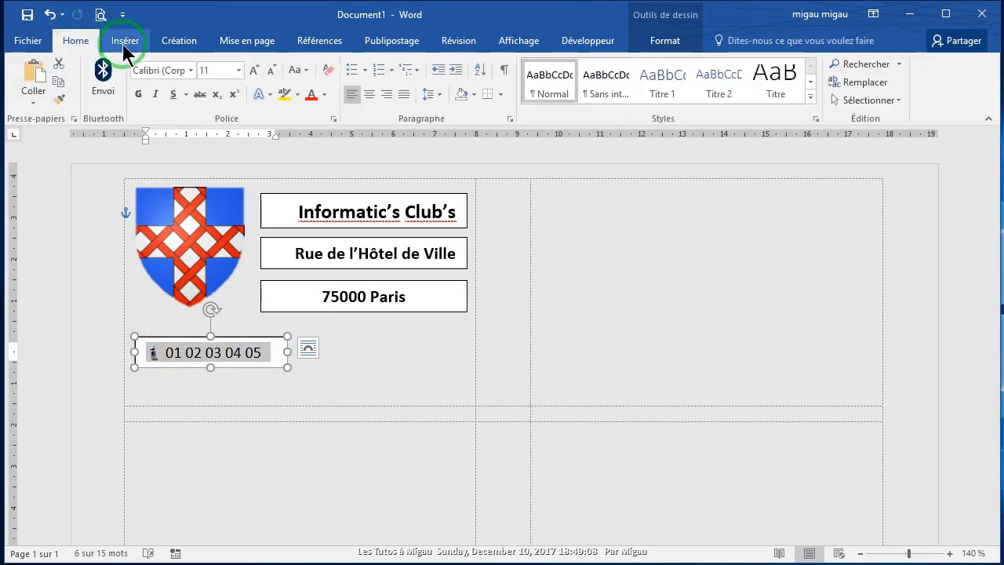
click(253, 70)
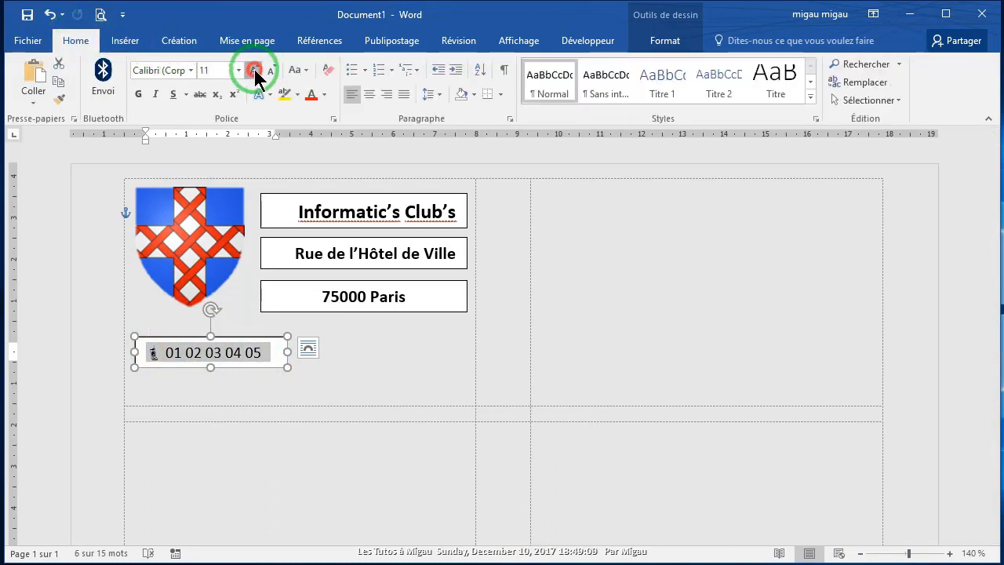
click(139, 94)
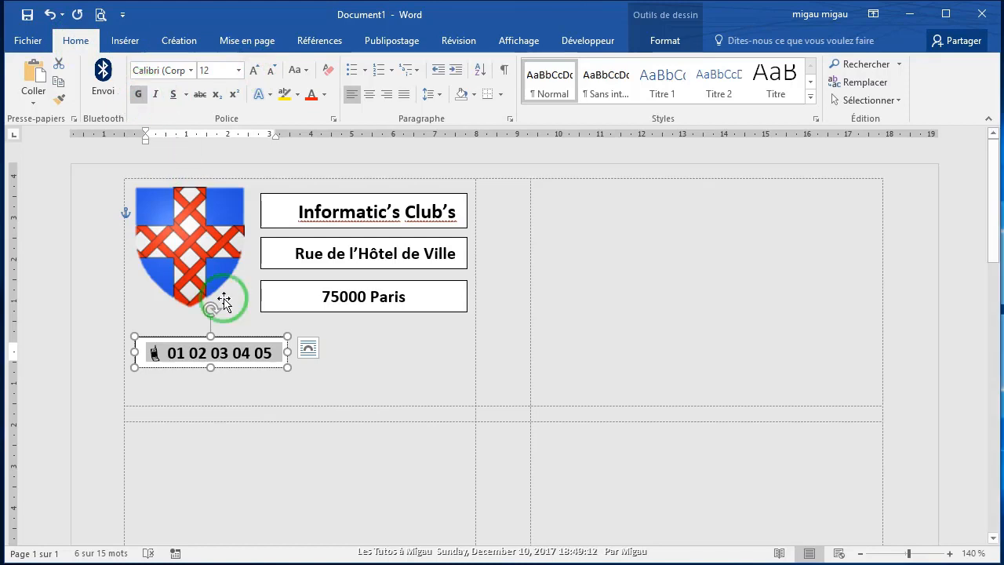
click(229, 380)
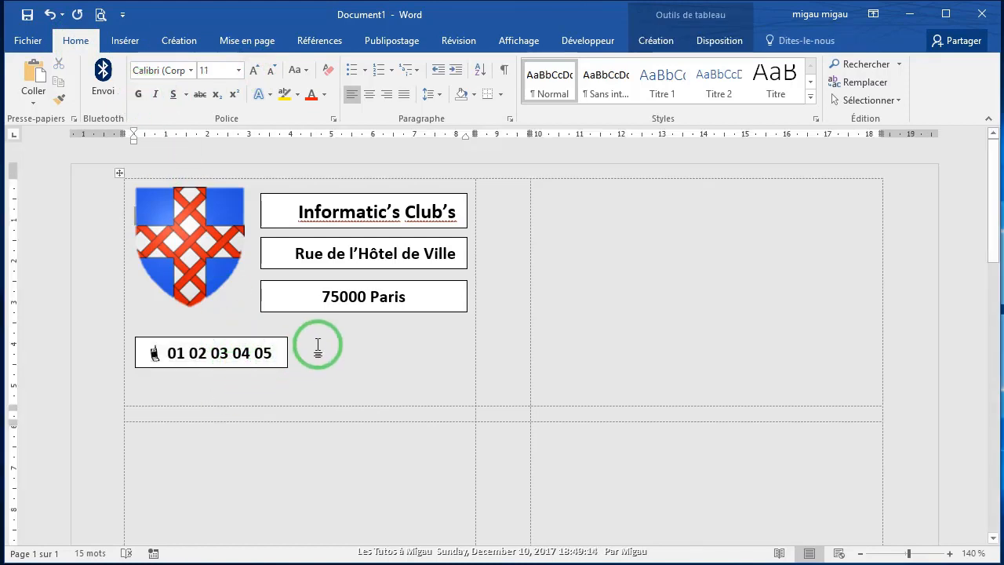
Step: Draw a fifth text box to the right of the mobile number box
click(124, 41)
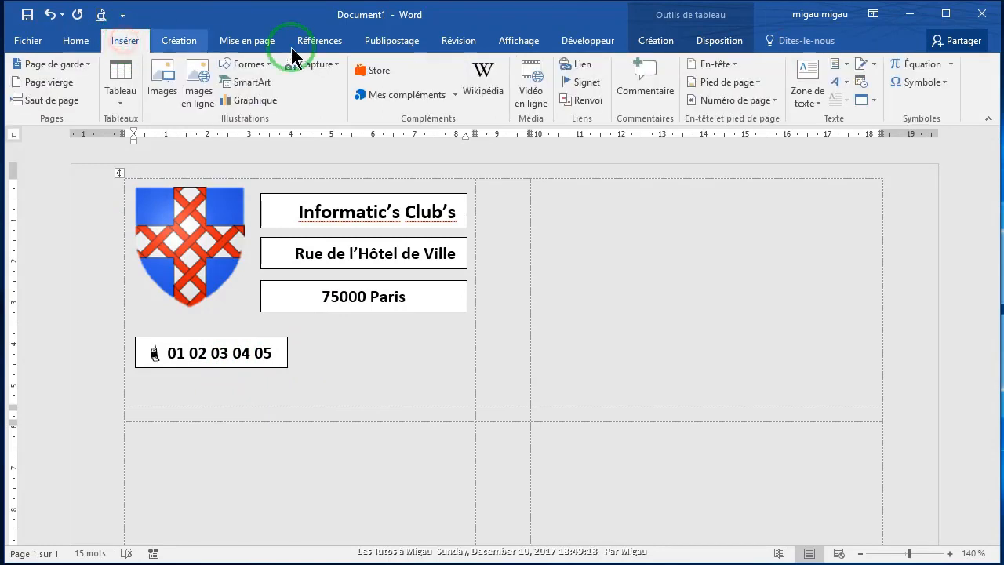
click(811, 100)
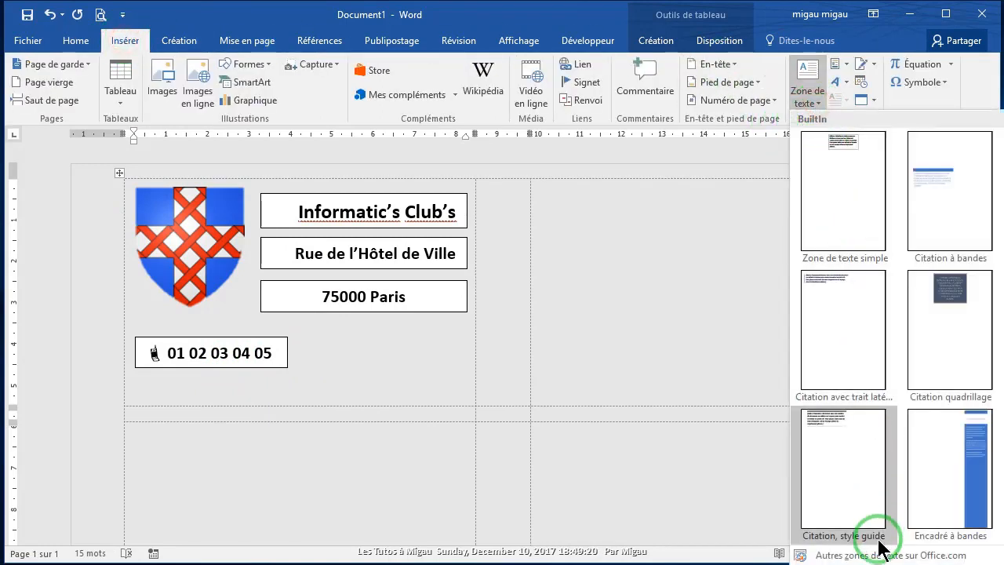
click(831, 560)
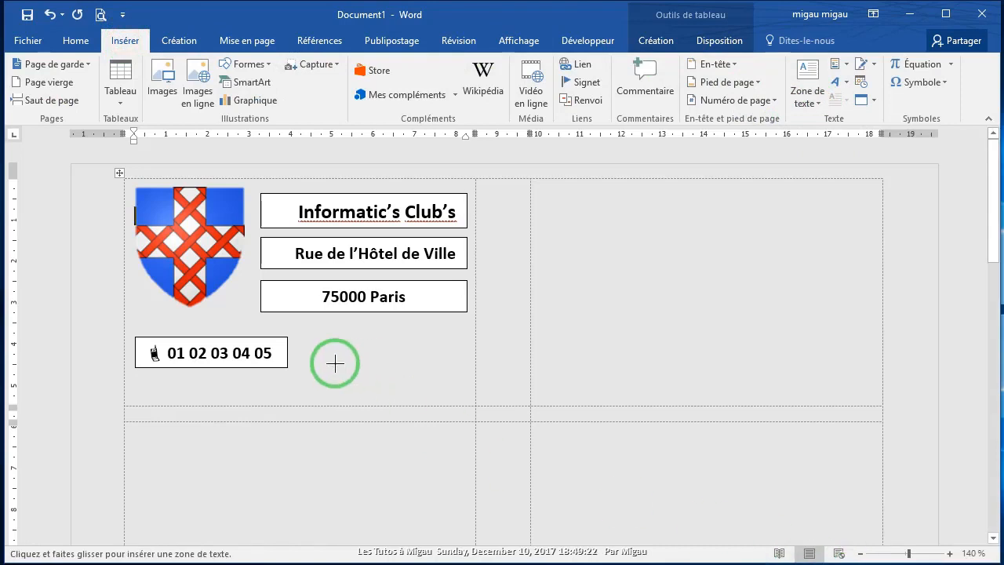
drag(301, 339, 467, 362)
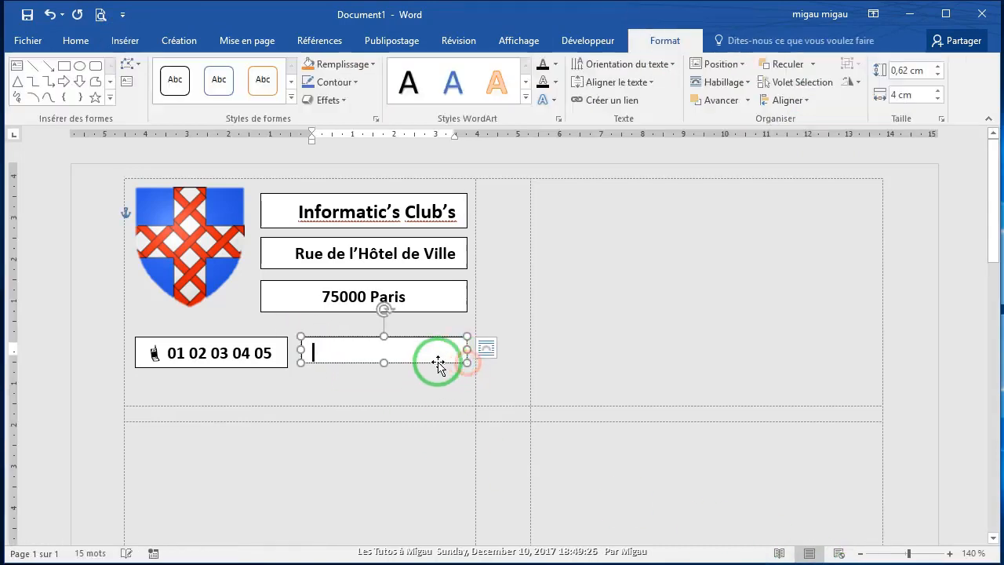
Step: Insert the Wingdings telephone symbol (character 40) into the new text box
click(125, 41)
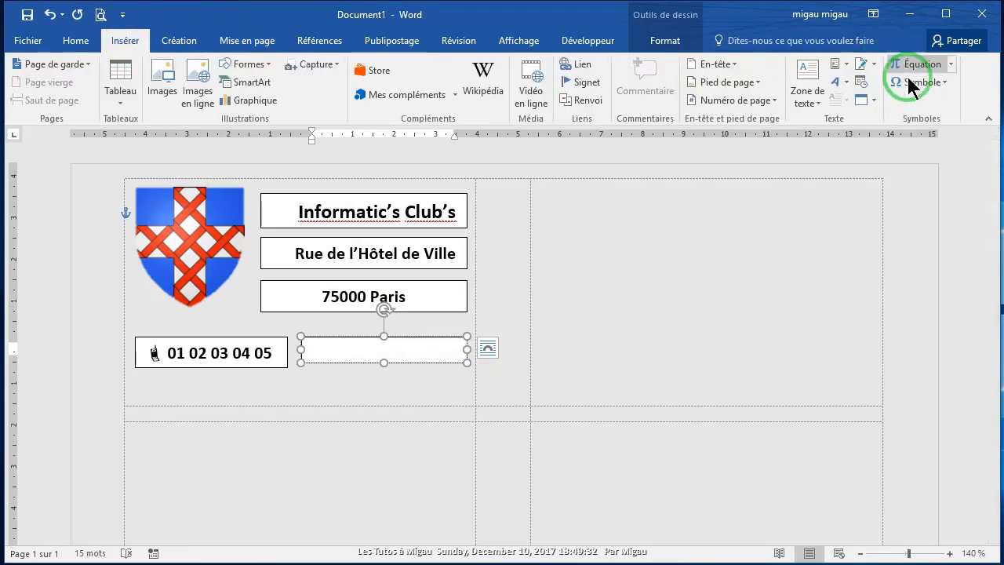
click(945, 82)
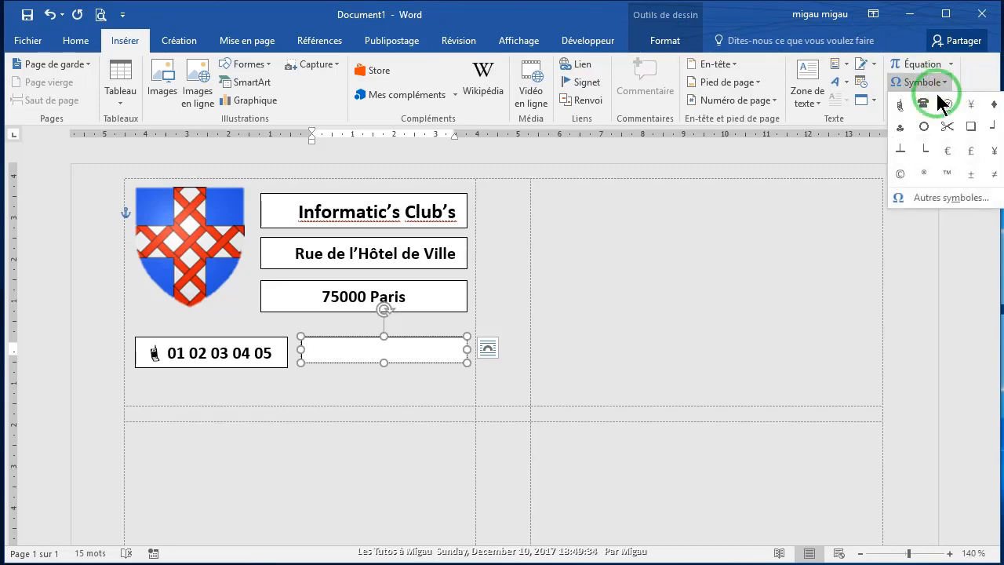
click(931, 197)
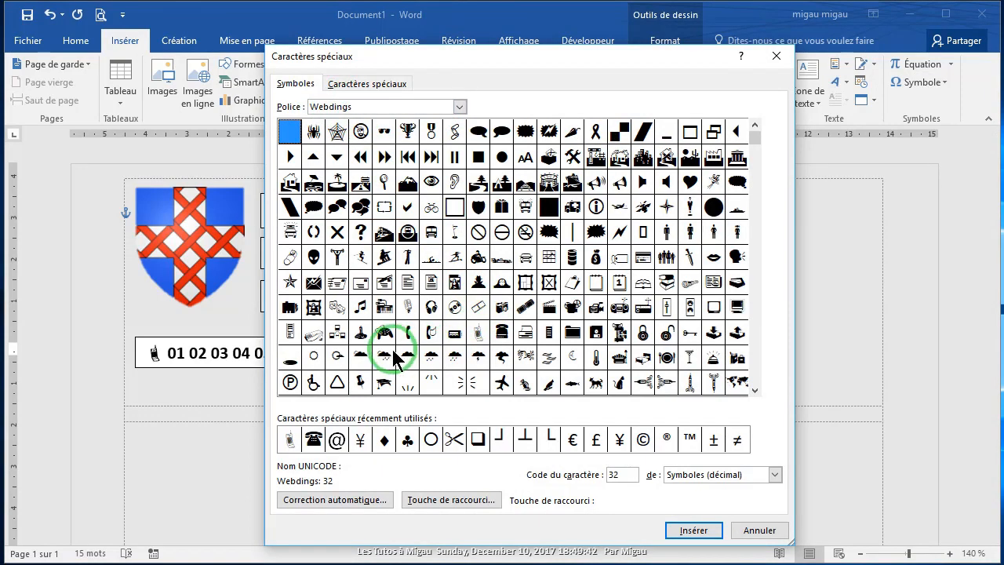
click(314, 440)
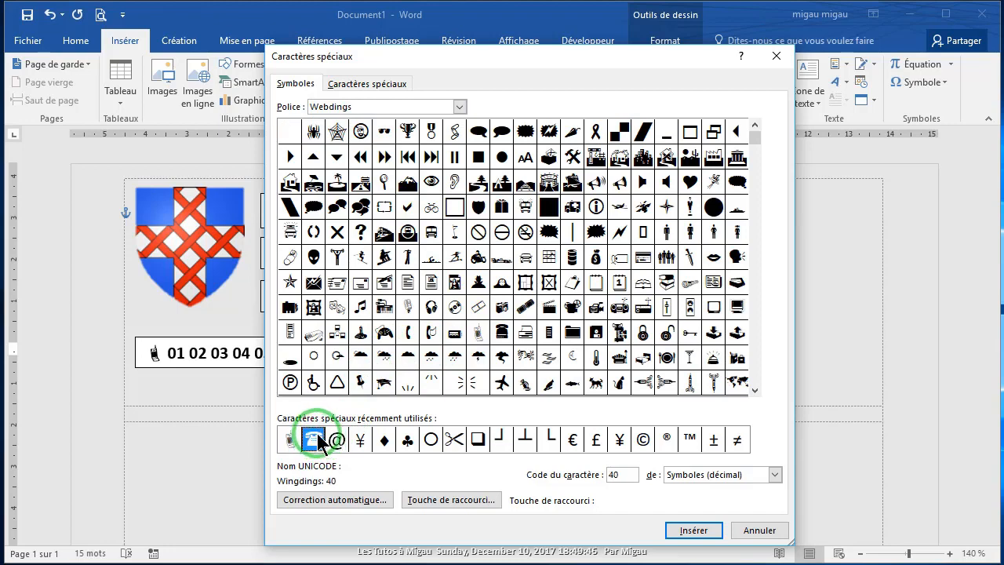
click(693, 532)
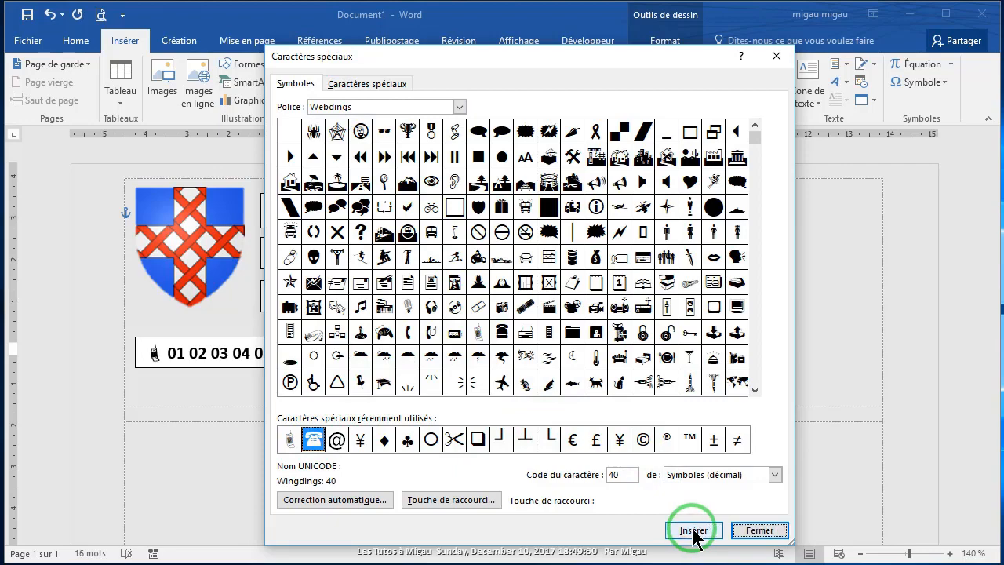
click(757, 531)
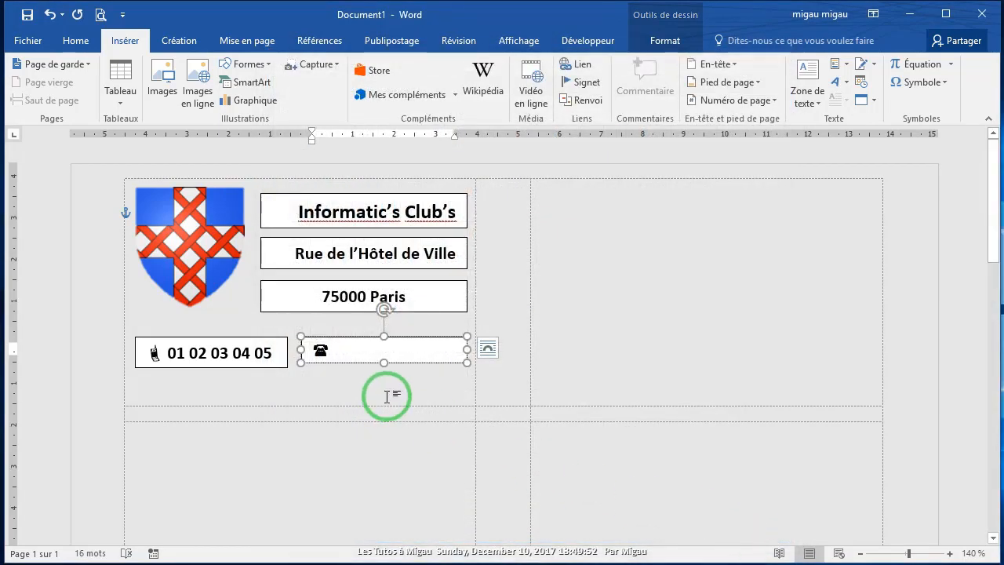
Step: Enter the landline number beside the telephone symbol, fix its spacing and heighten the box
click(488, 349)
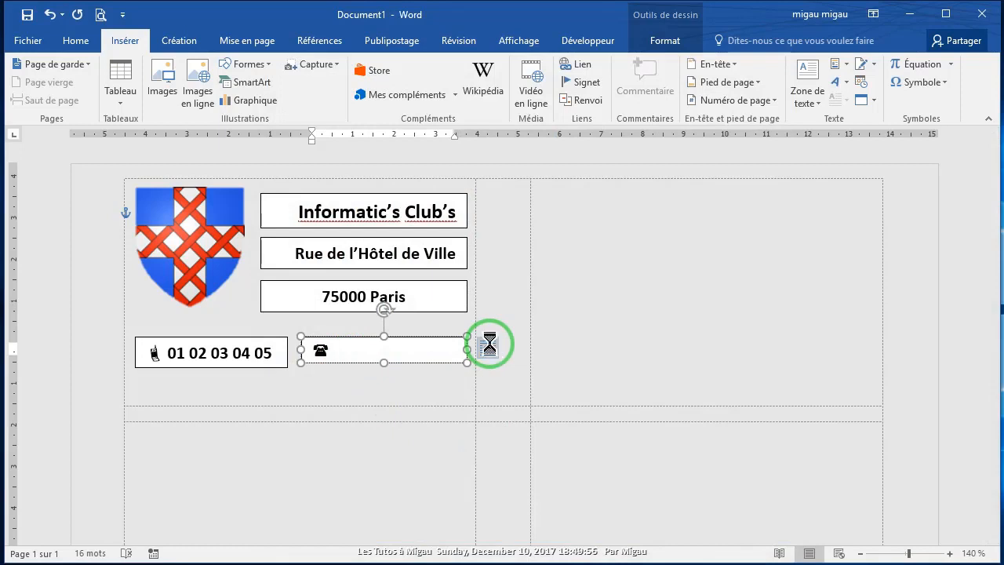
text(02 03 04 0 5 06)
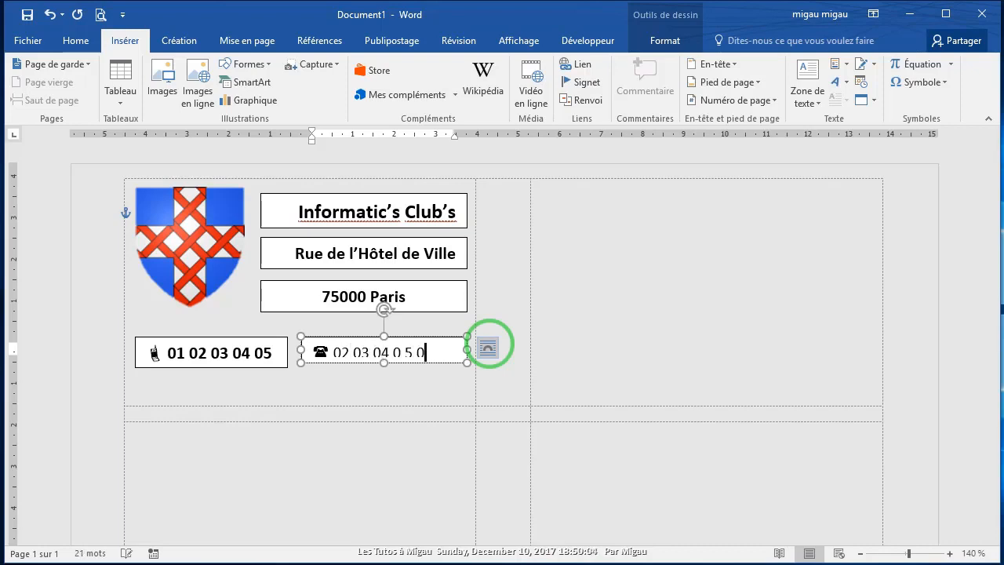
click(401, 351)
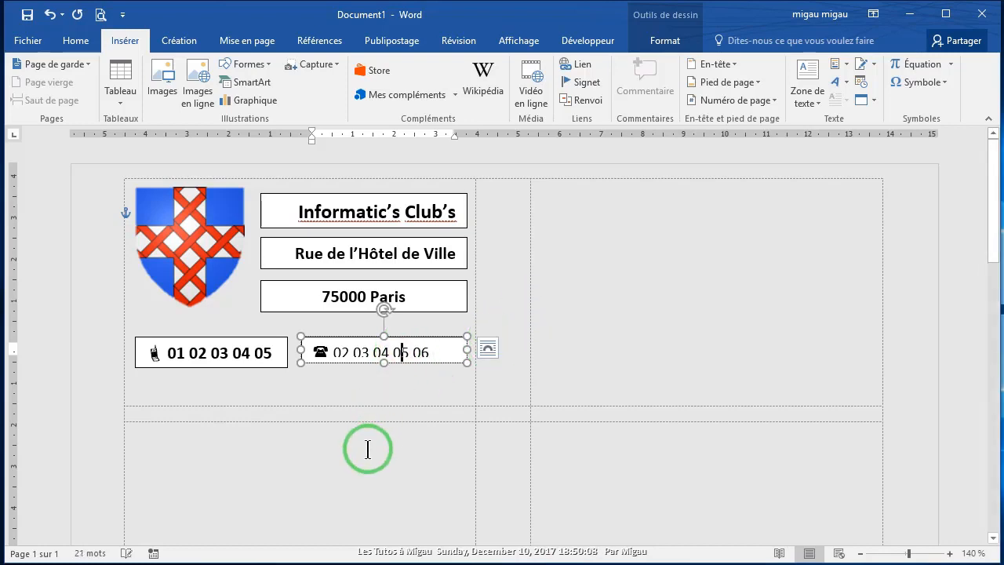
drag(382, 368, 382, 371)
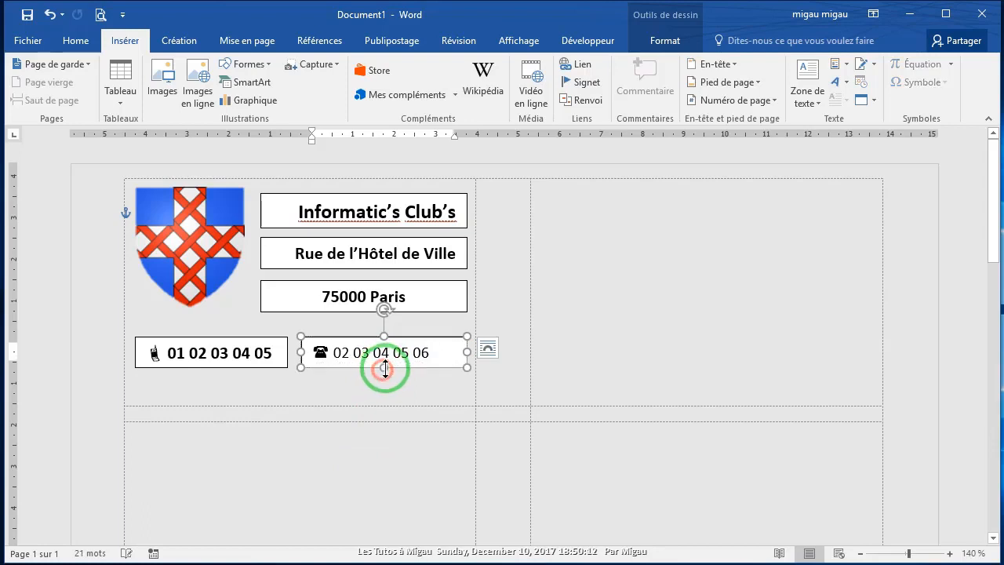
Step: Make the whole landline line, symbol included, bold at 12 pt
drag(445, 352, 316, 350)
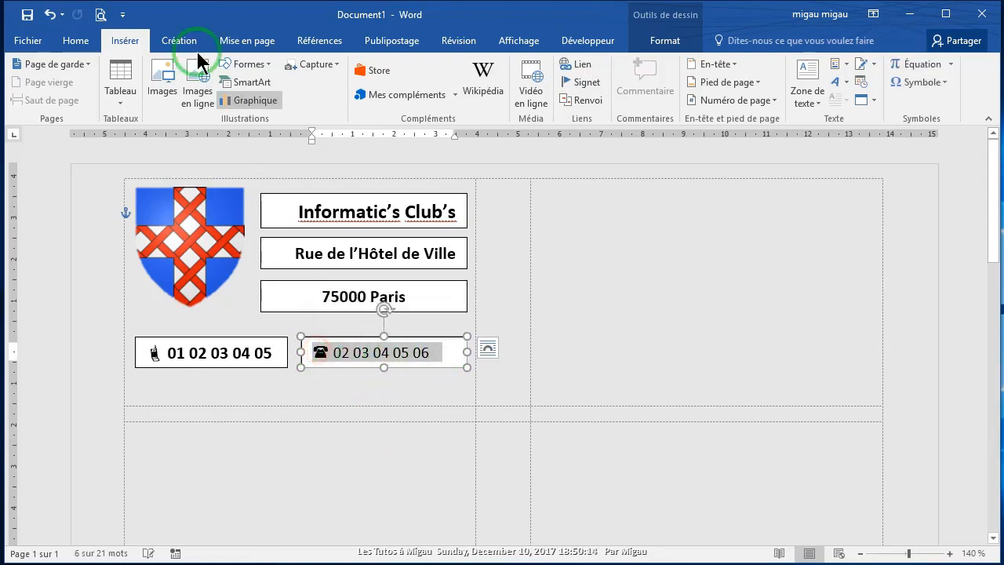
click(71, 45)
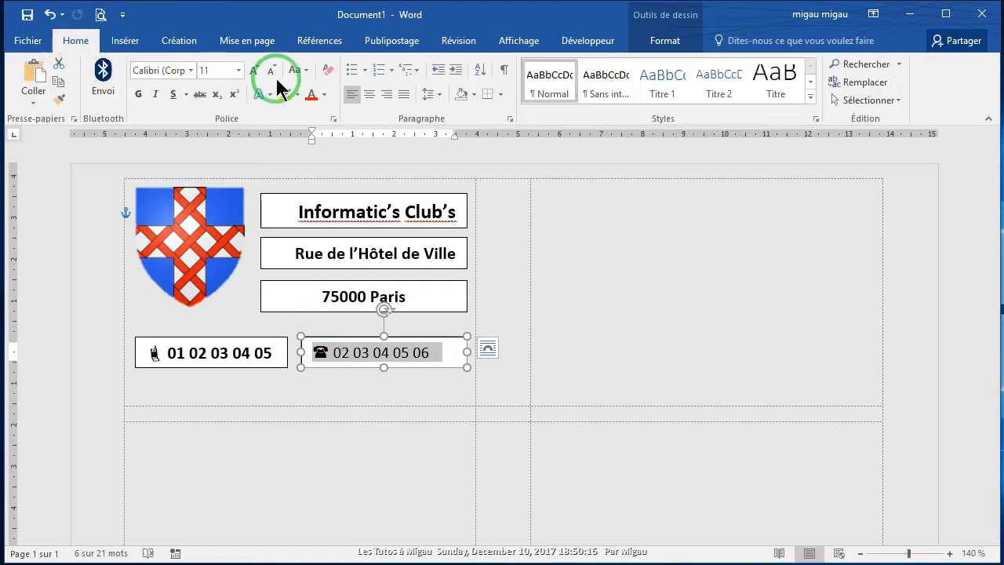
click(254, 70)
click(137, 95)
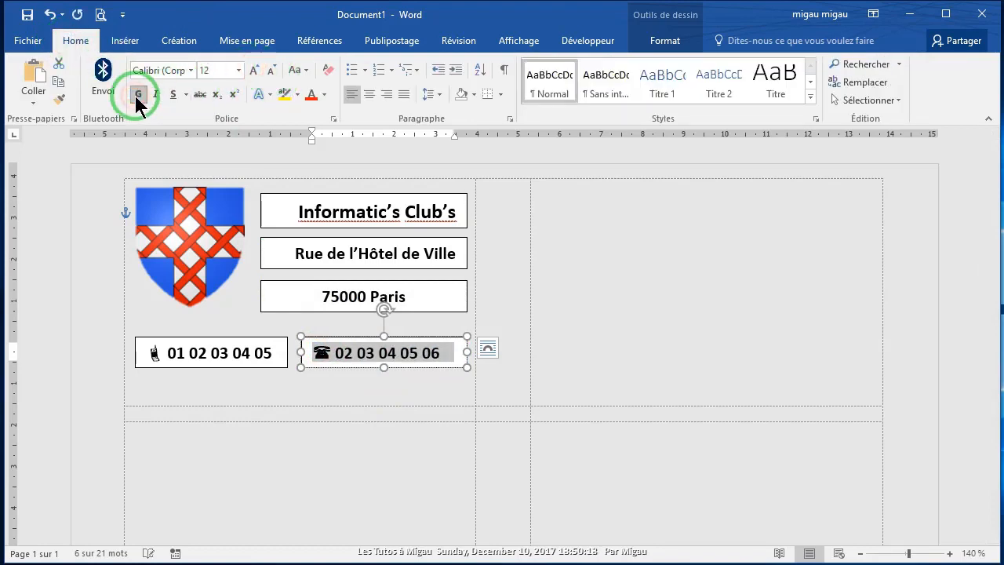
click(212, 382)
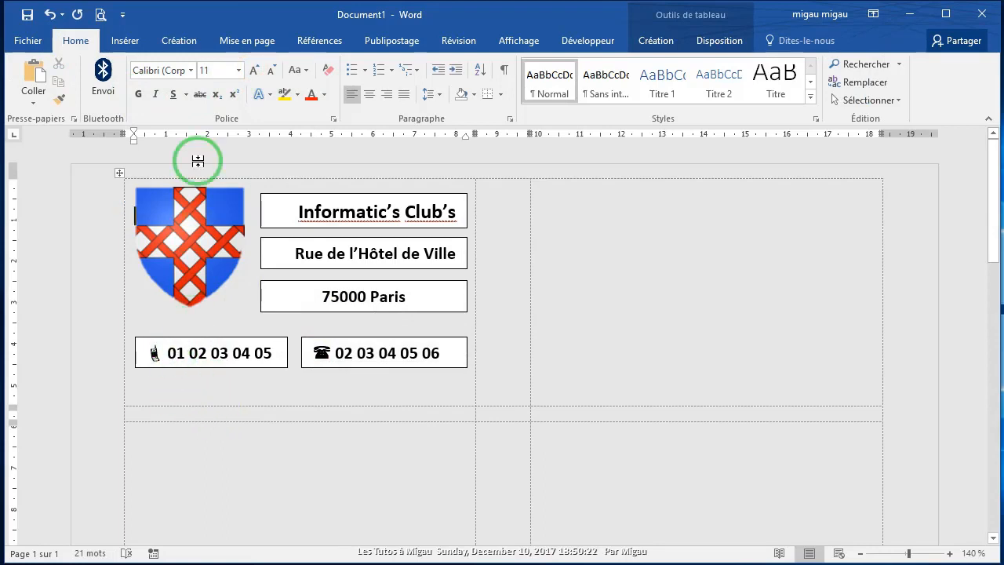
click(125, 40)
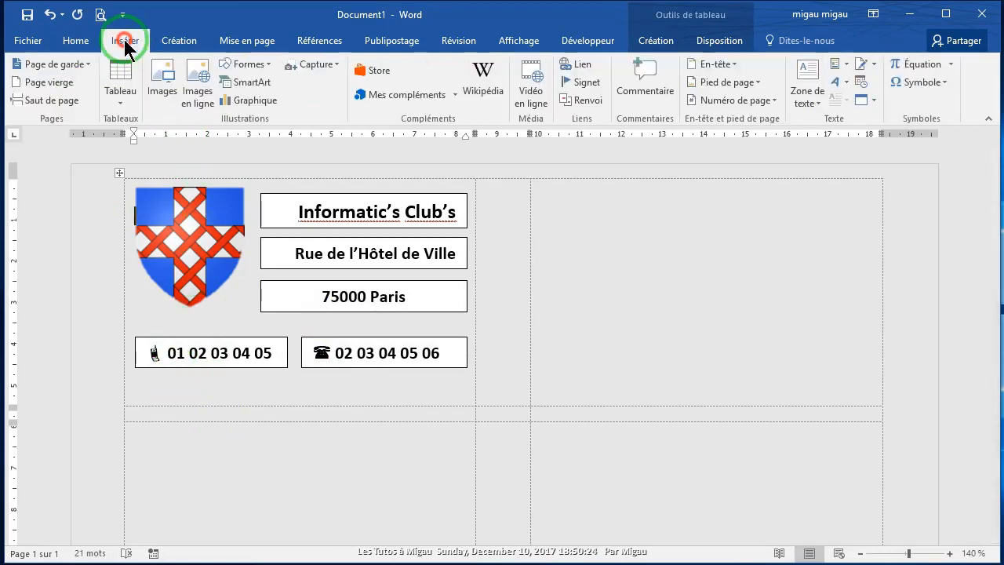
Step: Draw a wide new text box below the phone numbers
click(895, 91)
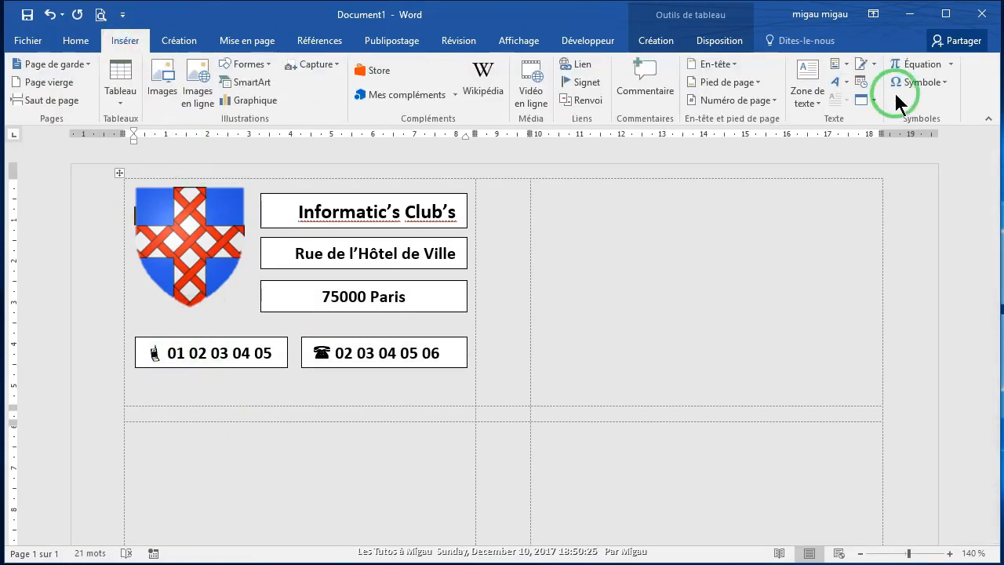
click(817, 99)
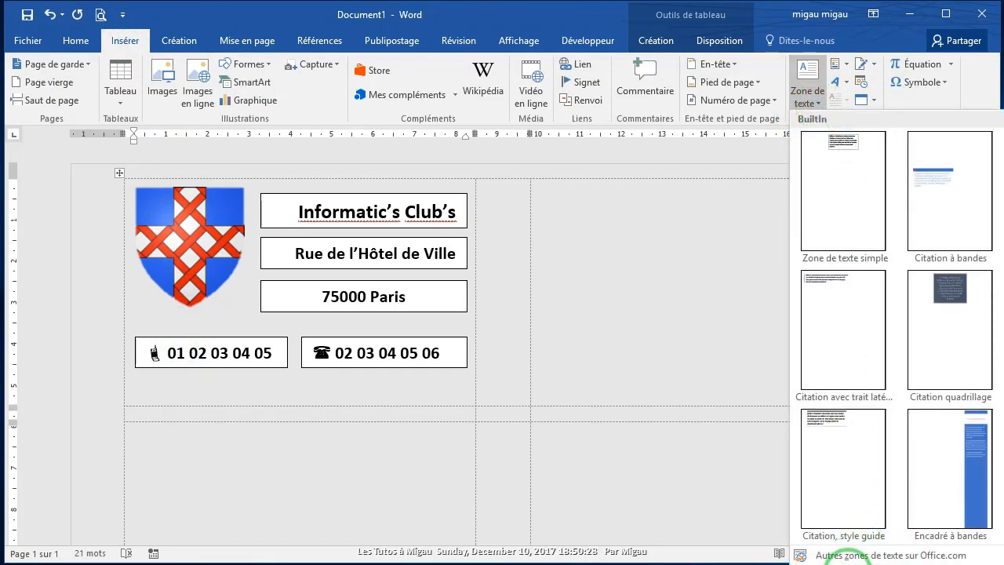
click(846, 555)
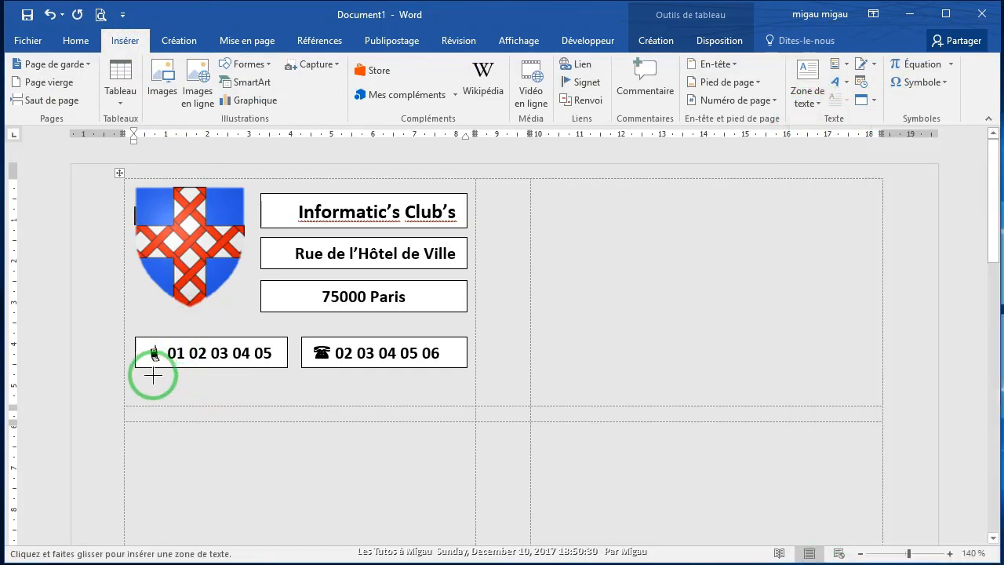
mouse_move(153, 376)
mouse_down()
mouse_move(173, 388)
mouse_move(462, 400)
mouse_up()
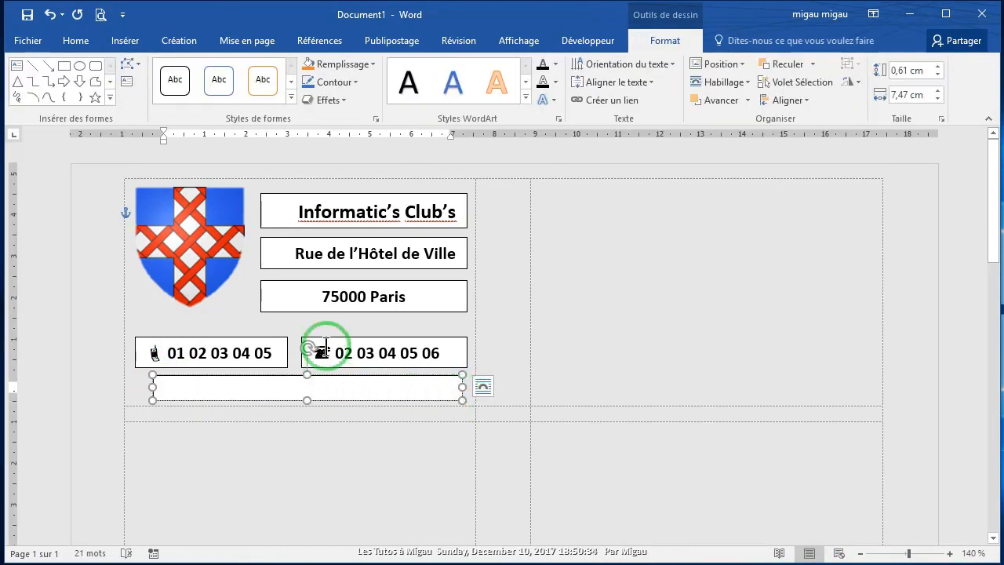
Step: Insert an @ symbol followed by the club's e-mail address, and slightly heighten the box
click(123, 43)
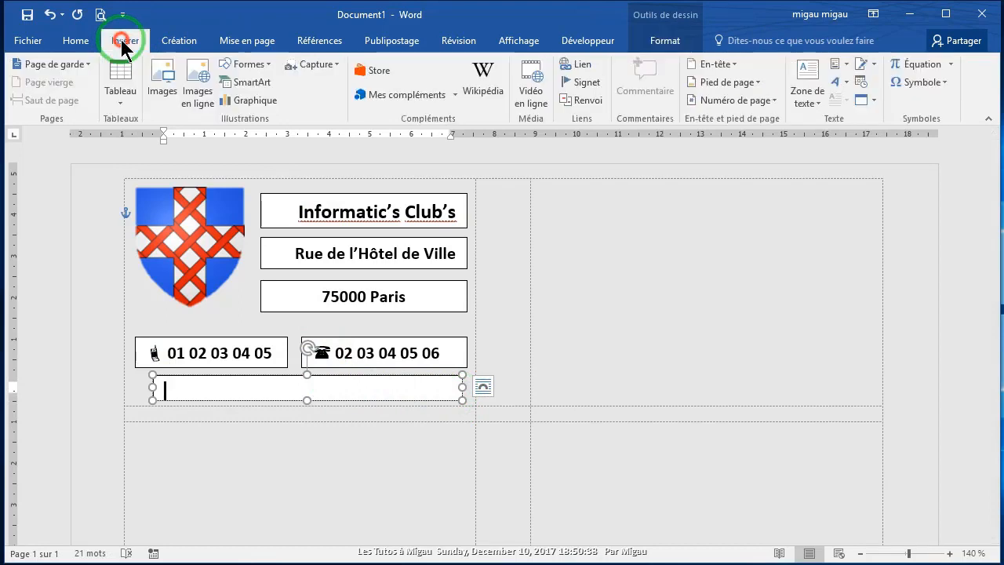
click(941, 87)
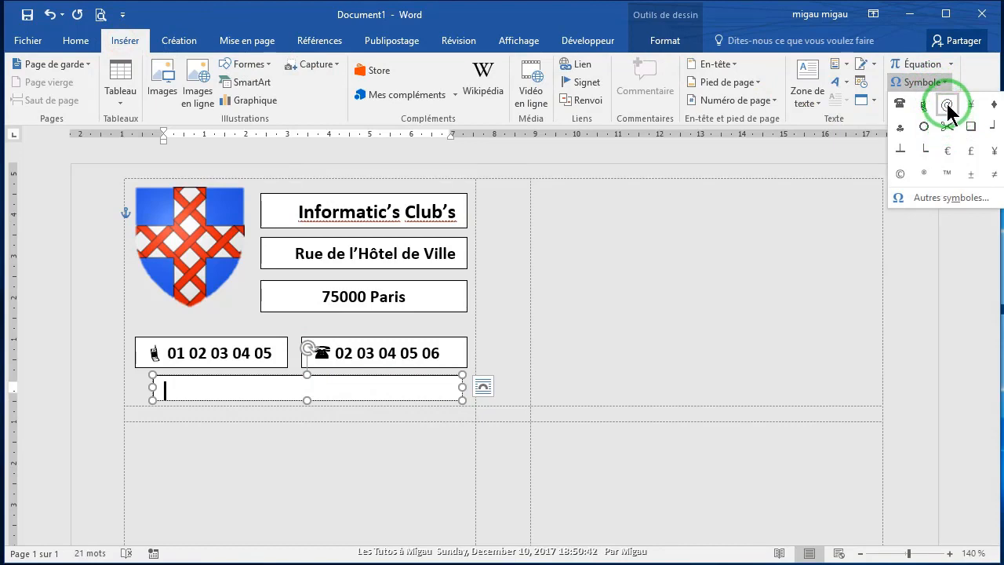
click(947, 105)
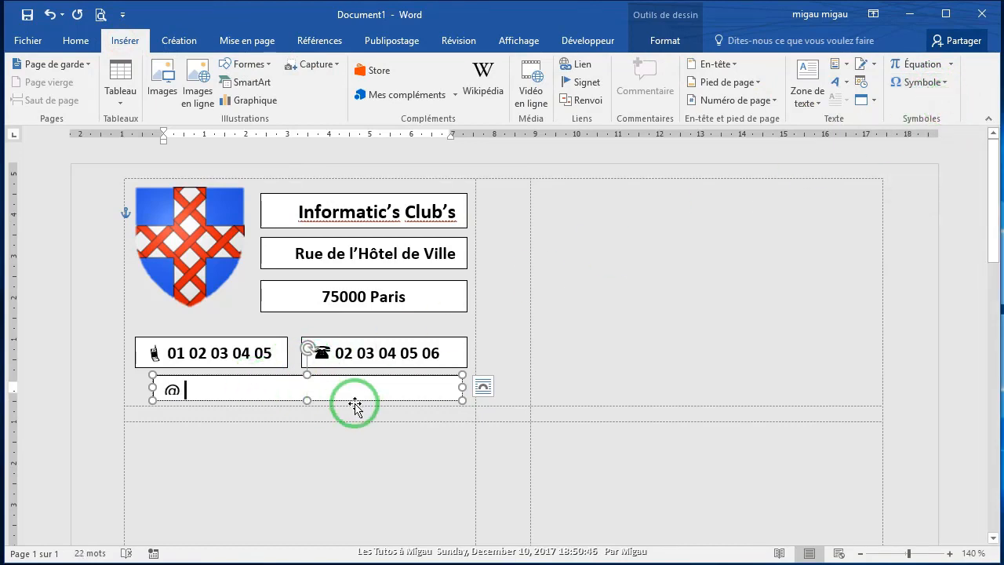
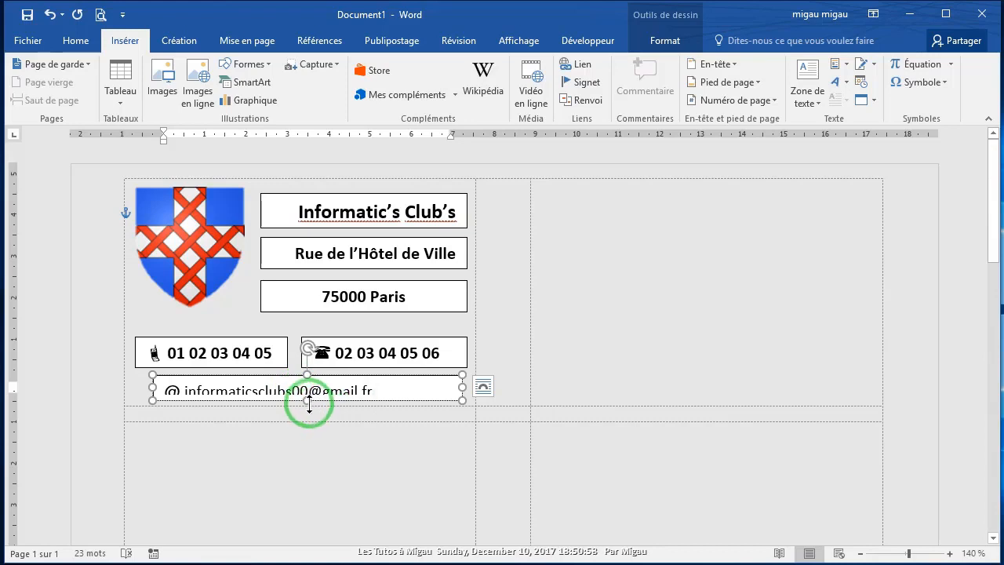
drag(307, 402, 308, 407)
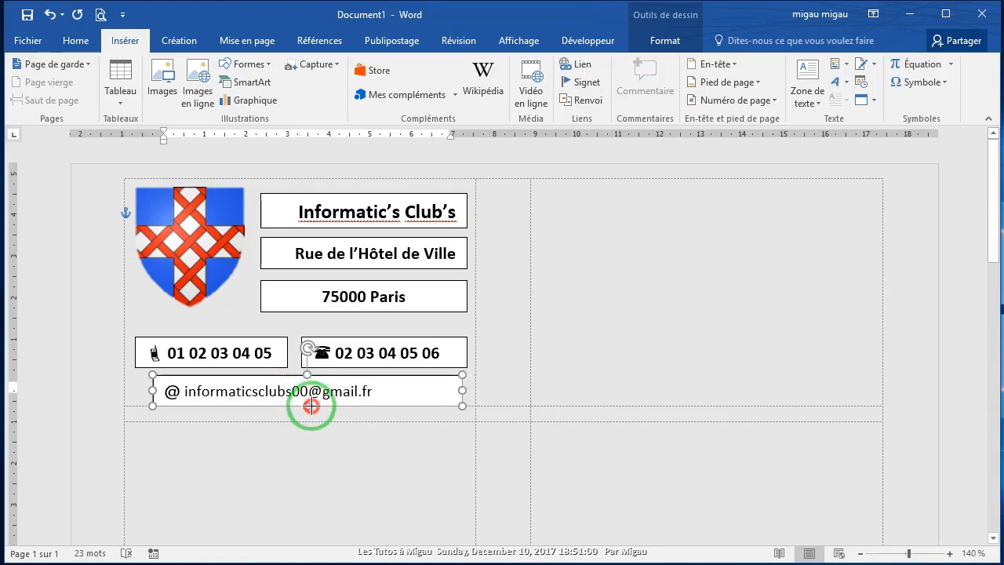
drag(366, 394, 167, 393)
Step: Make the e-mail line bold and 12 pt
click(71, 40)
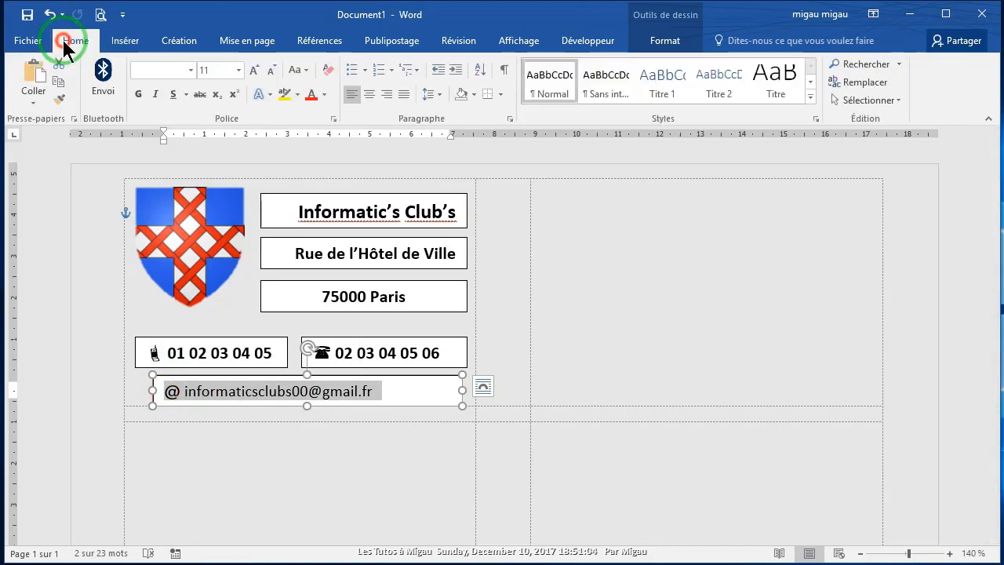
click(139, 94)
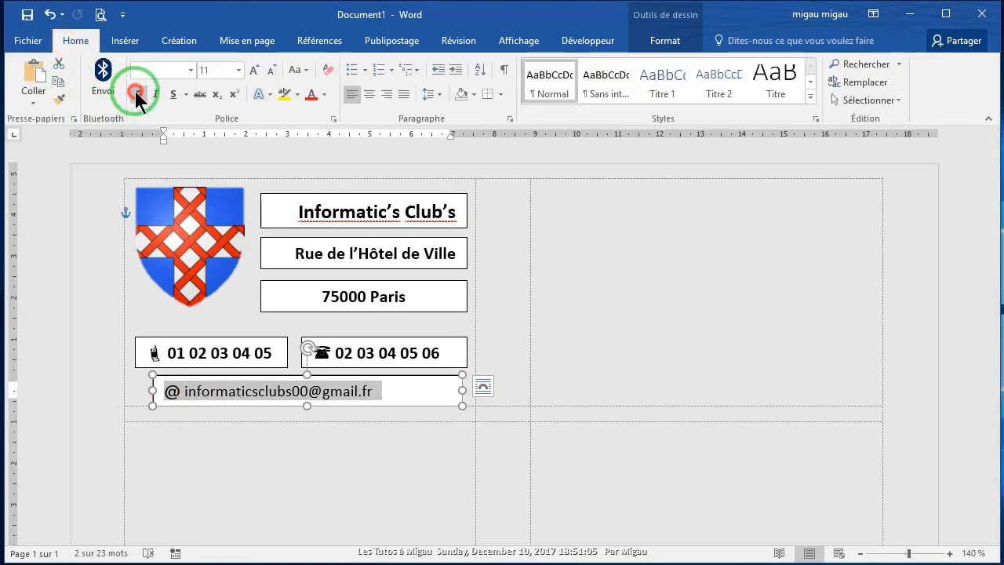
click(251, 72)
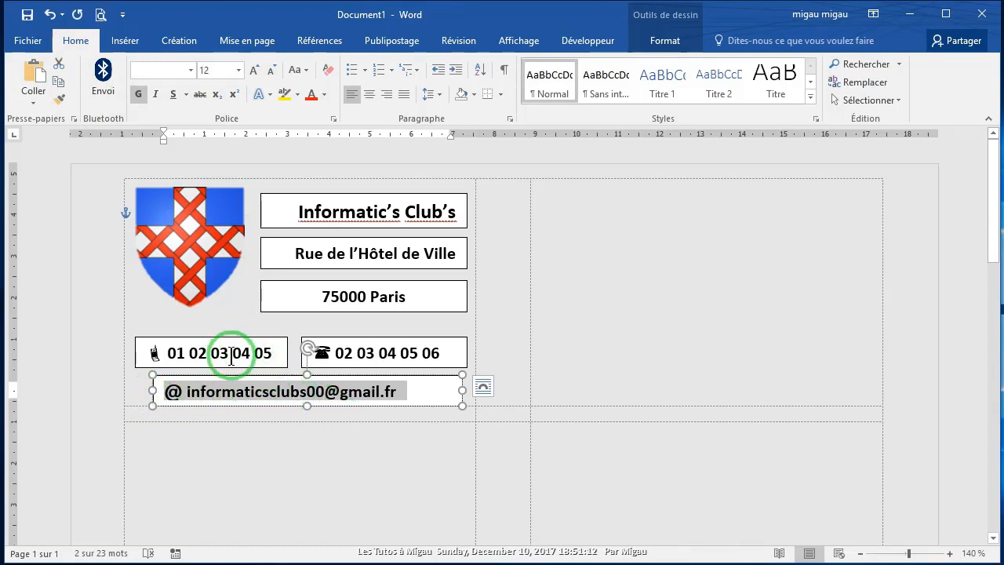
Step: Move the mobile, landline and e-mail boxes up under the address and centre the e-mail
drag(248, 369, 244, 351)
click(324, 352)
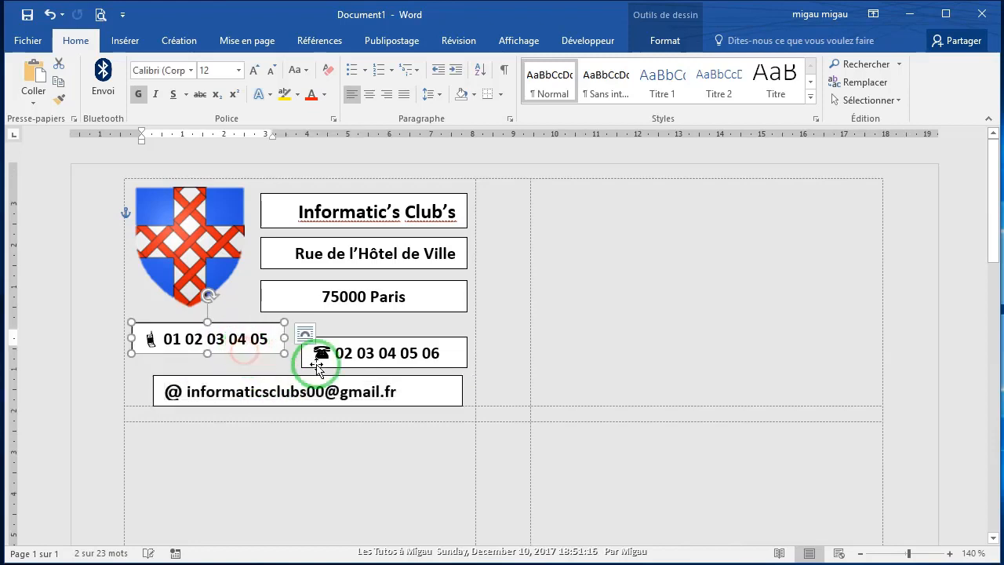
drag(377, 358, 372, 344)
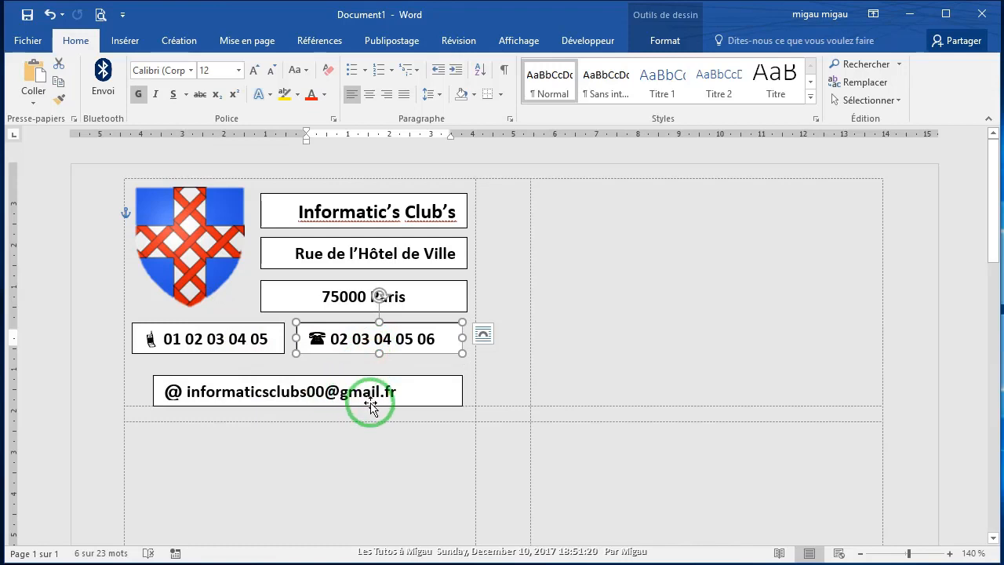
drag(391, 405, 382, 390)
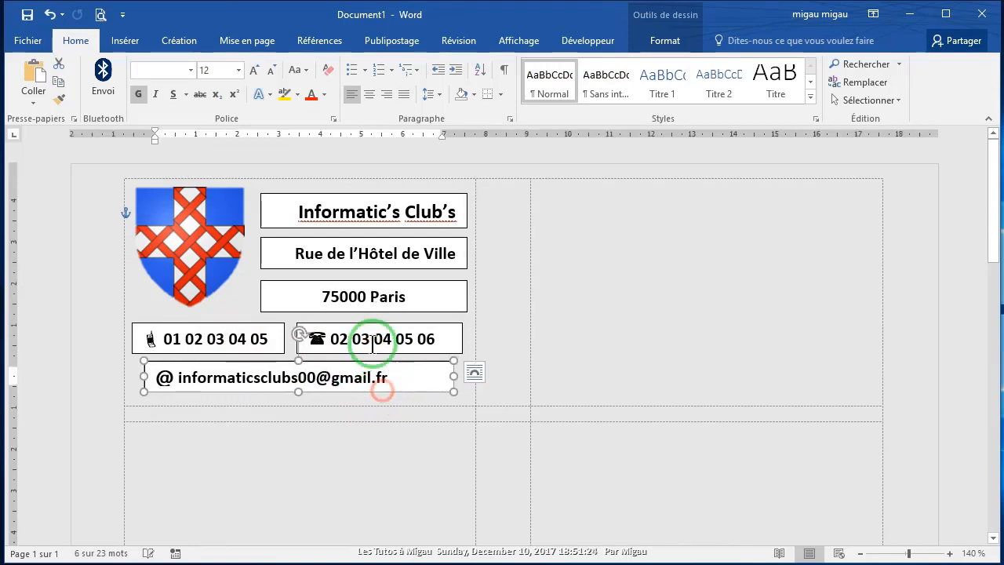
click(371, 94)
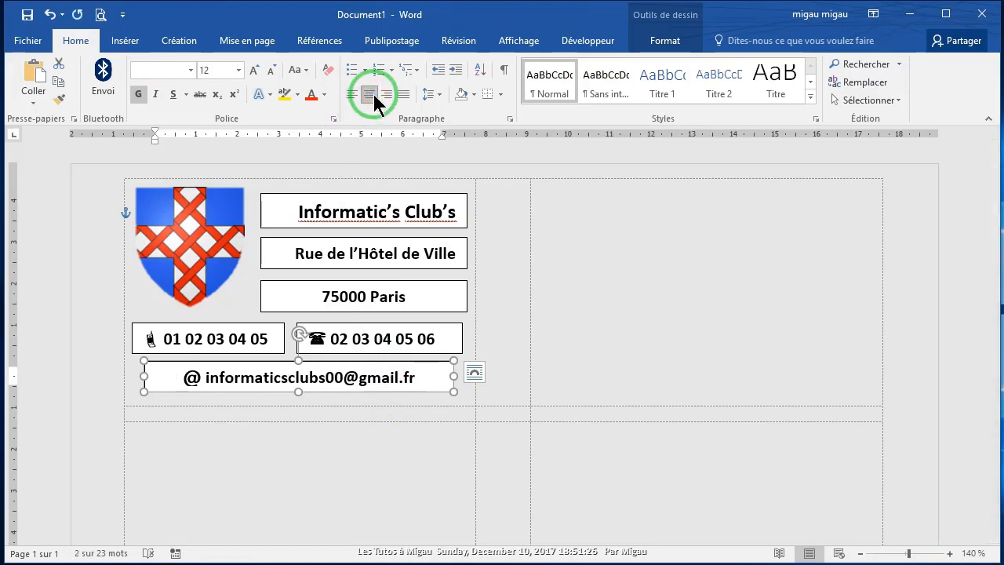
click(195, 475)
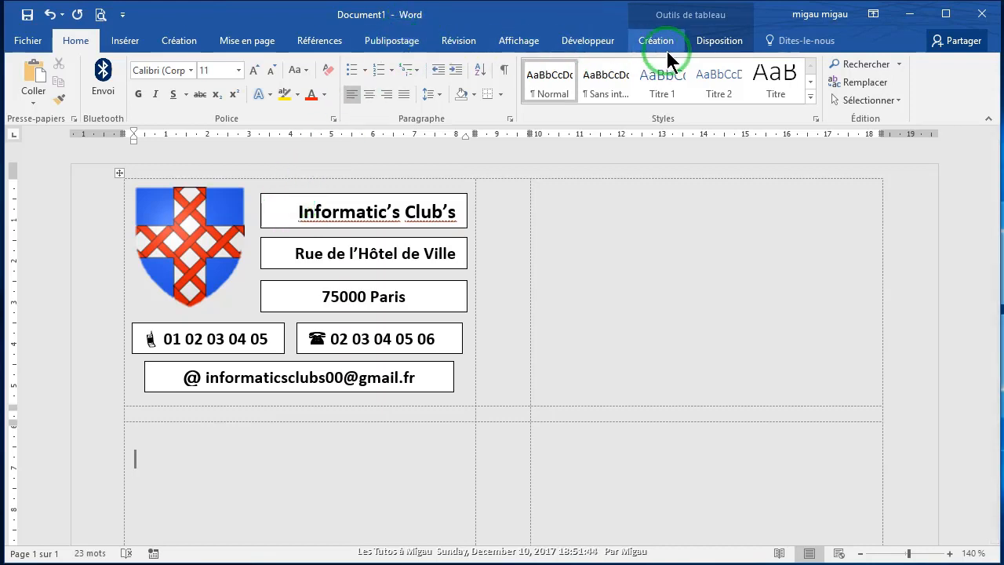
Step: Remove fill and outline from the club name box and the street address box
click(287, 213)
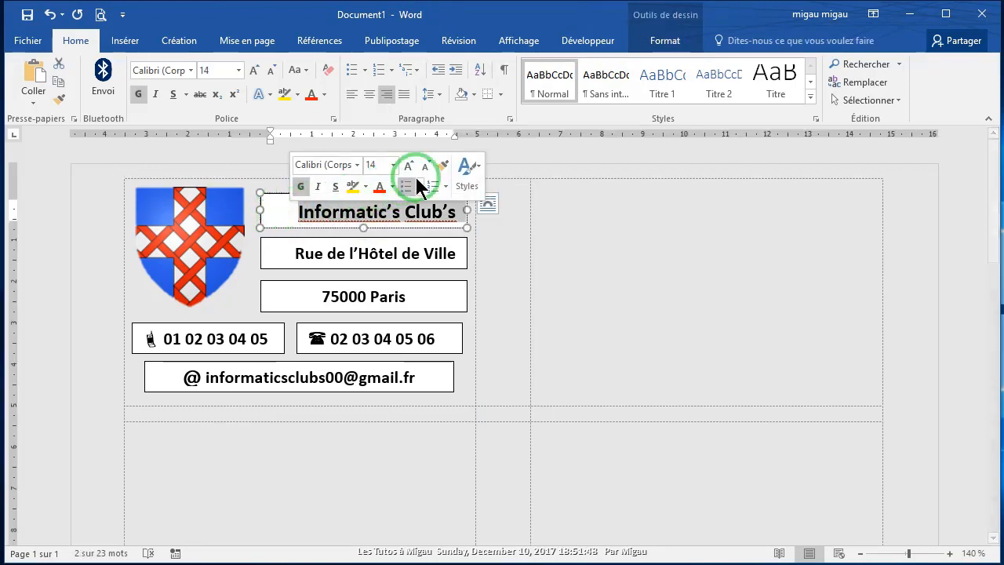
click(664, 43)
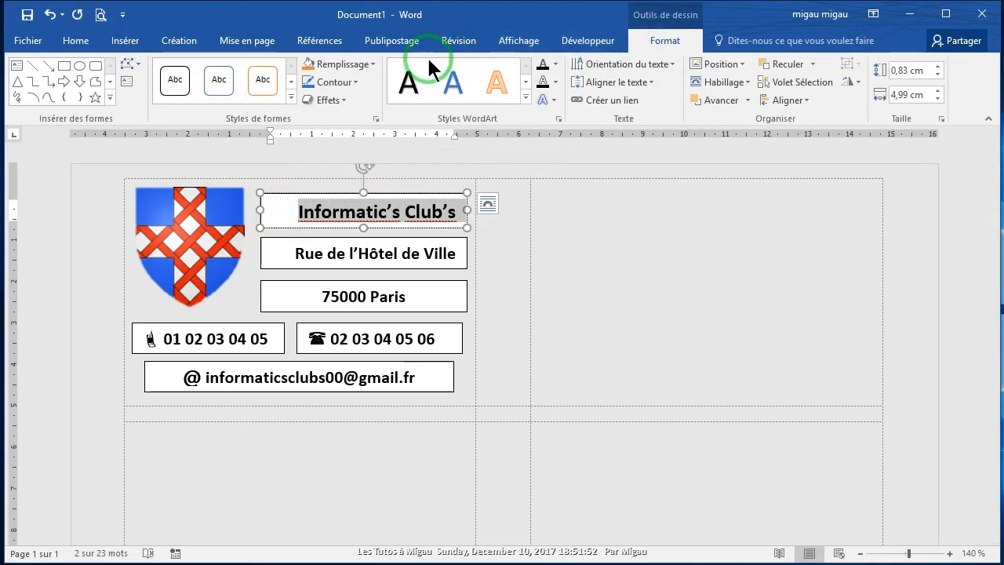
click(372, 64)
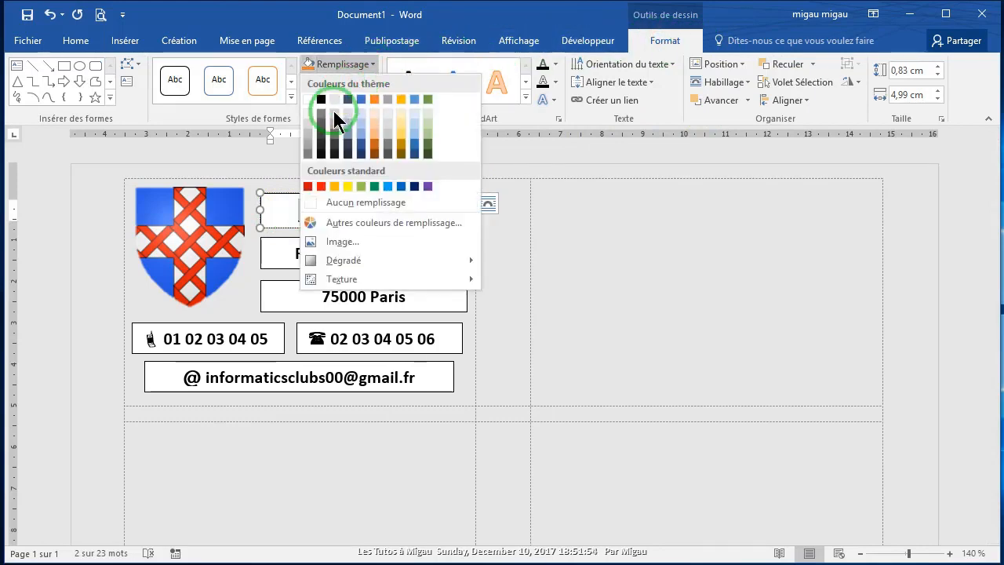
click(308, 203)
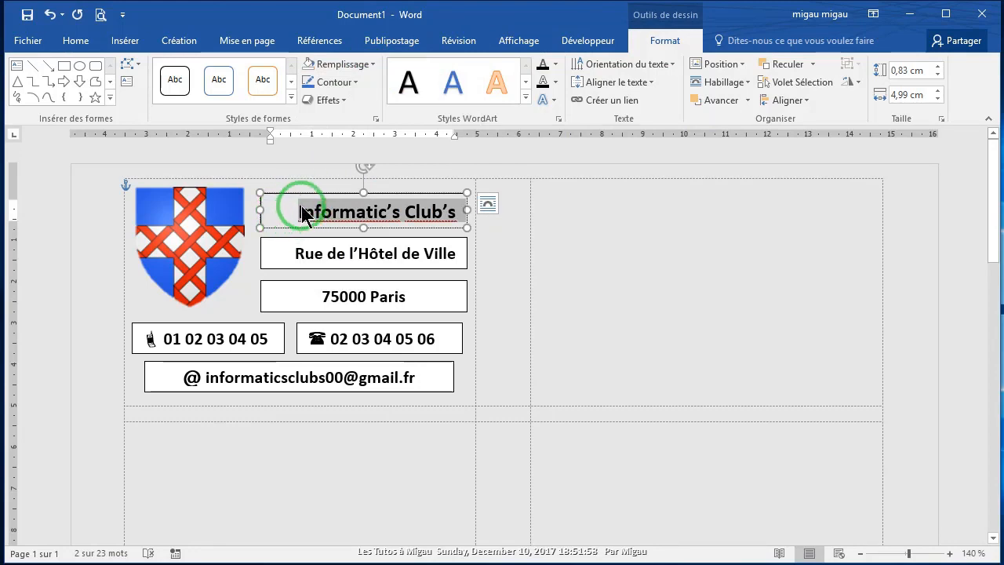
click(306, 199)
click(357, 84)
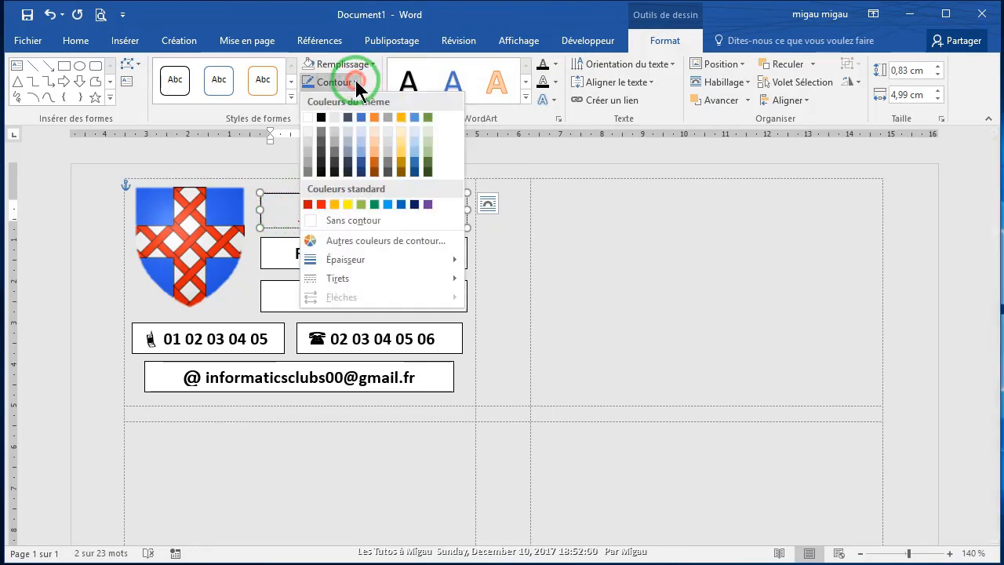
click(317, 218)
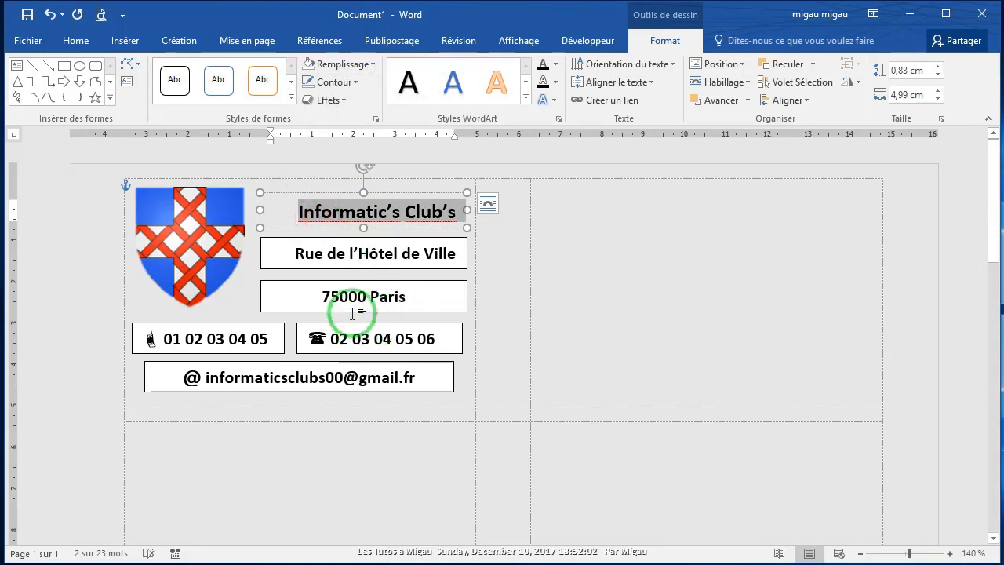
click(275, 256)
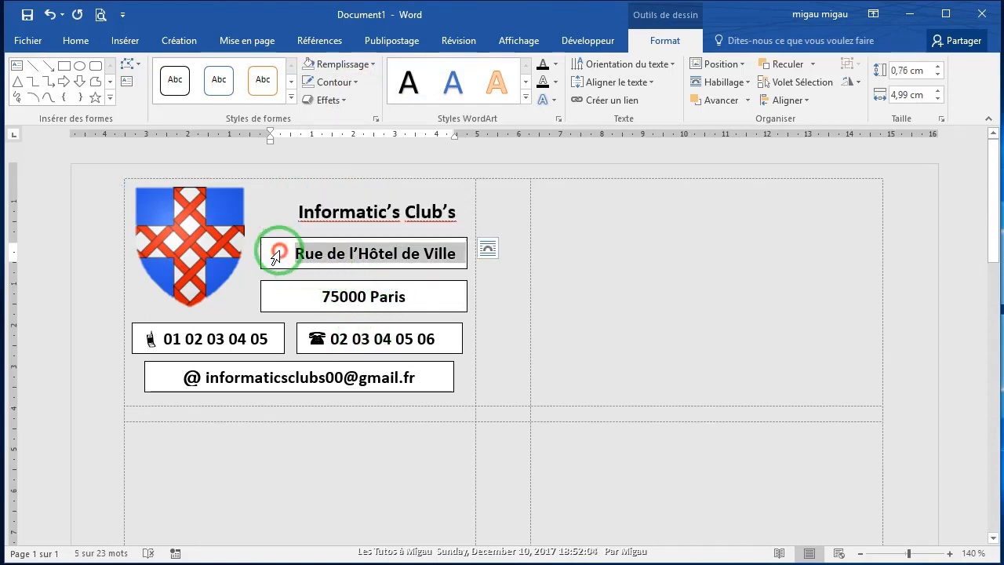
click(570, 311)
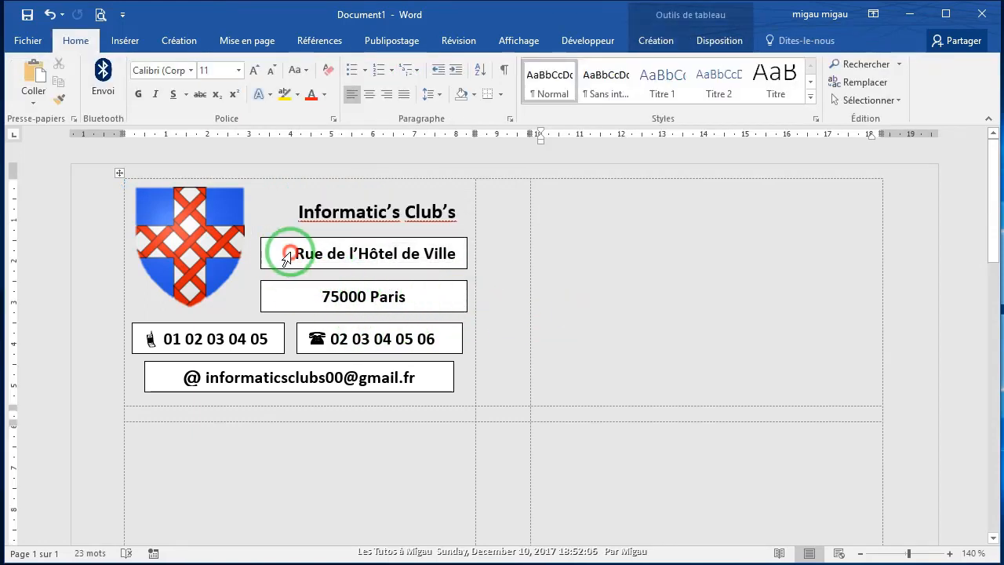
click(280, 252)
click(374, 66)
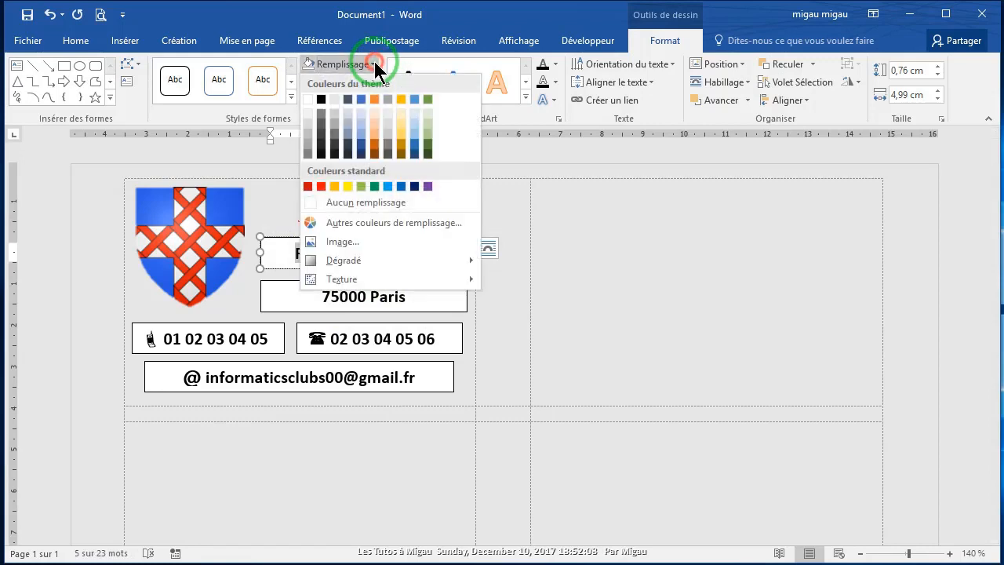
click(308, 201)
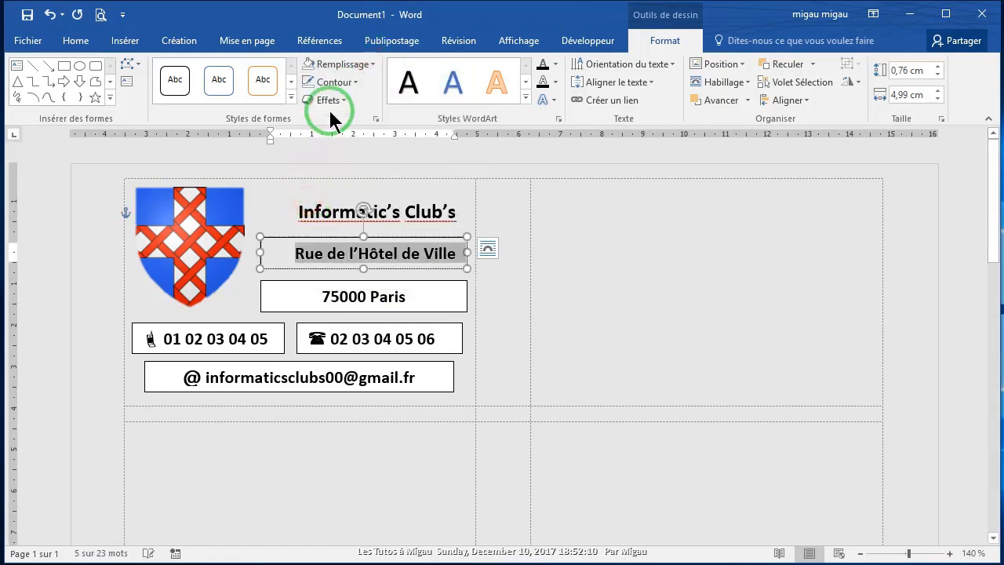
click(355, 80)
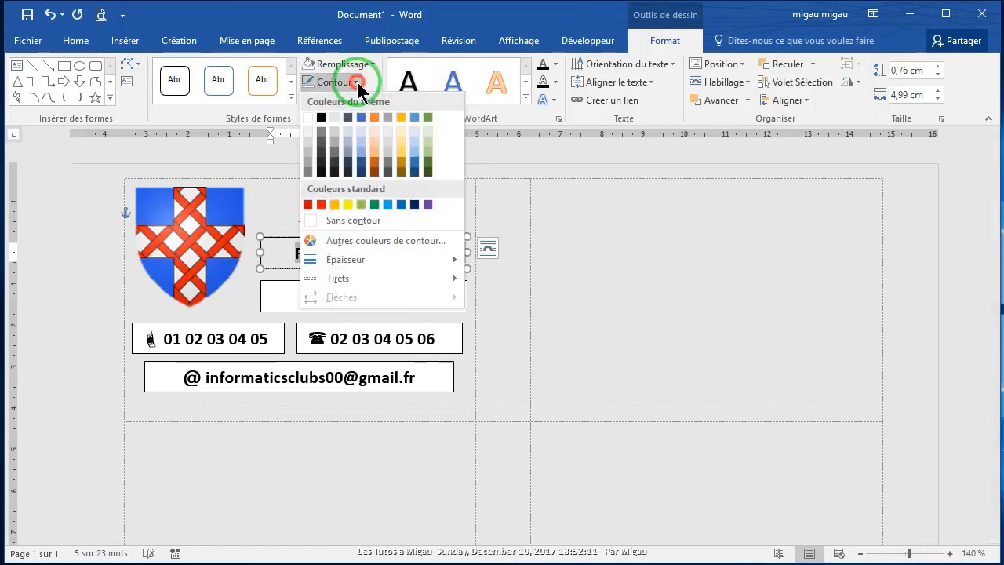
click(312, 222)
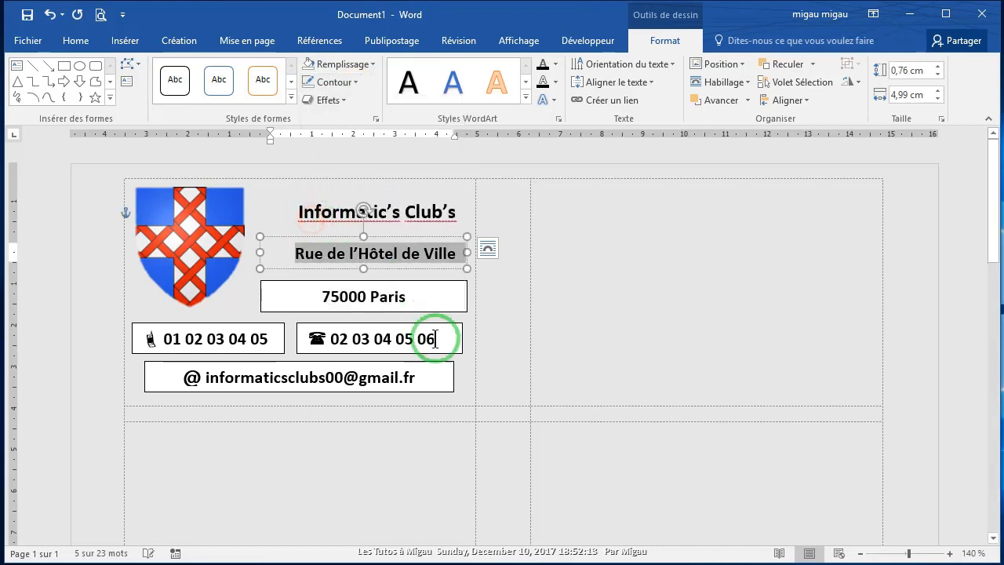
Step: Remove fill and outline from the city/postcode box and the mobile number box
click(415, 298)
click(444, 328)
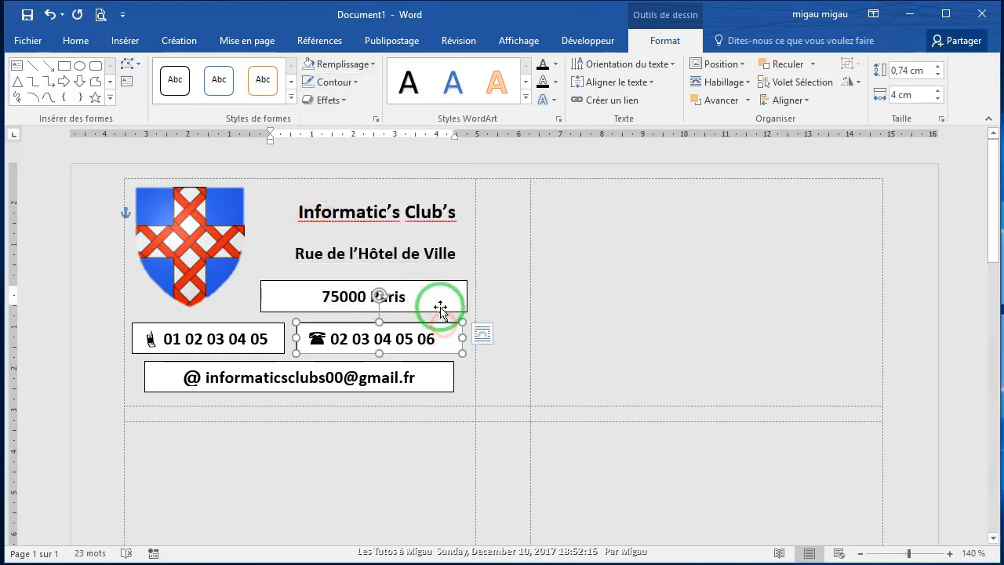
click(436, 298)
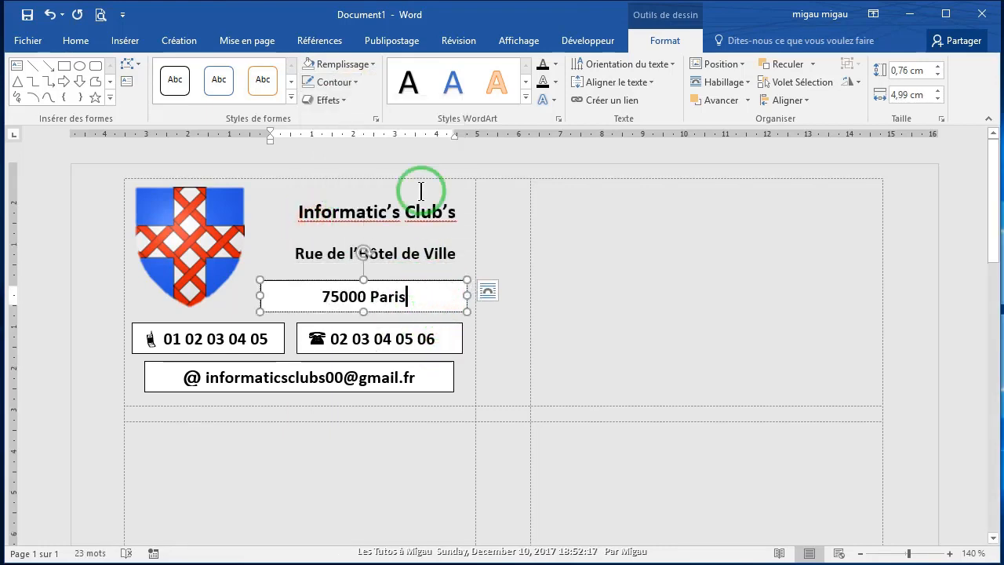
click(370, 62)
click(308, 201)
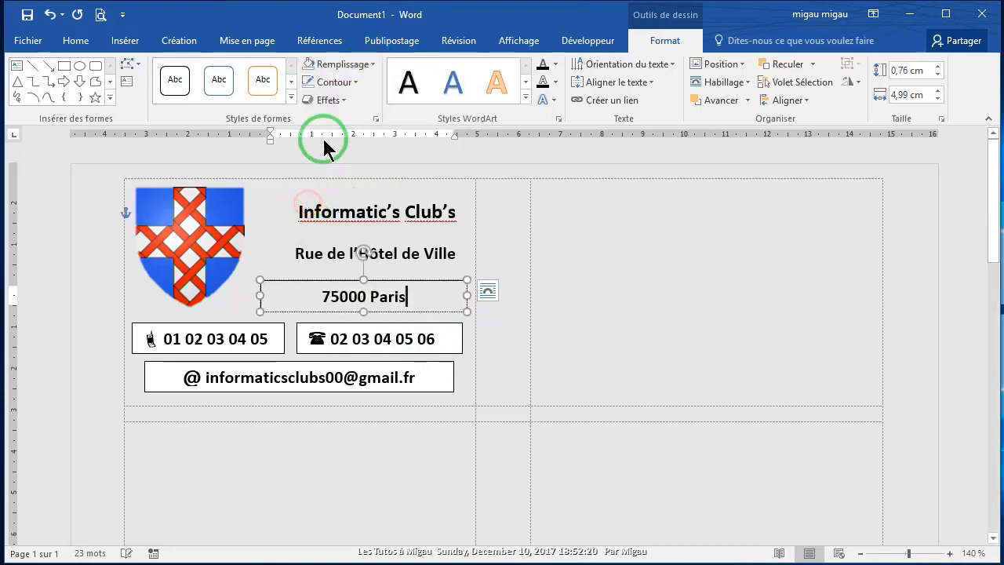
click(353, 82)
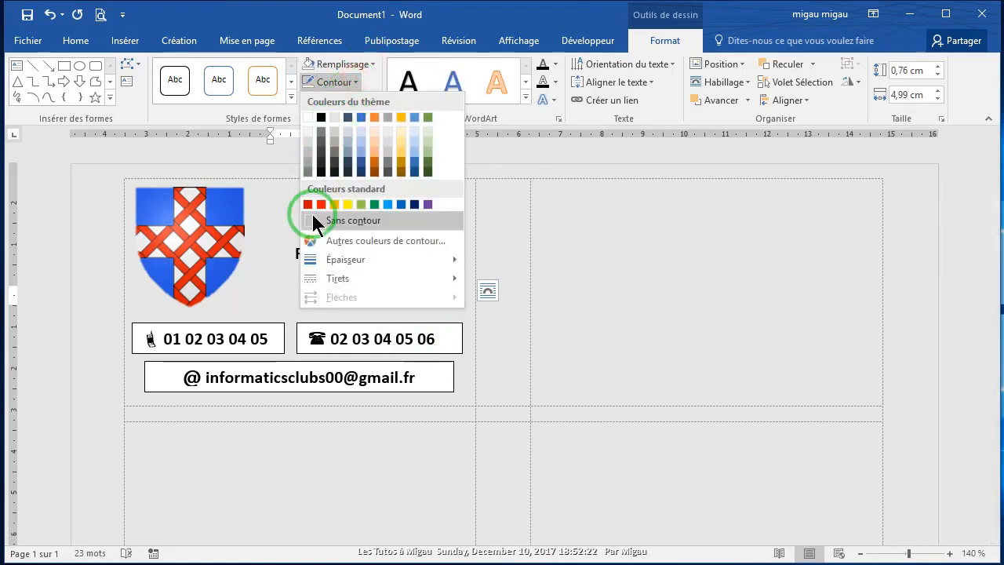
click(309, 217)
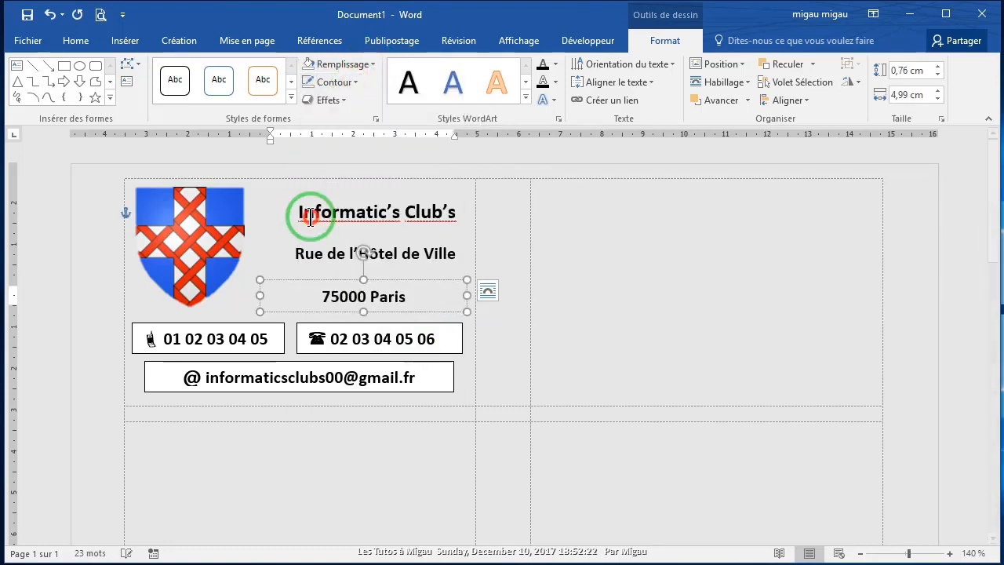
click(270, 338)
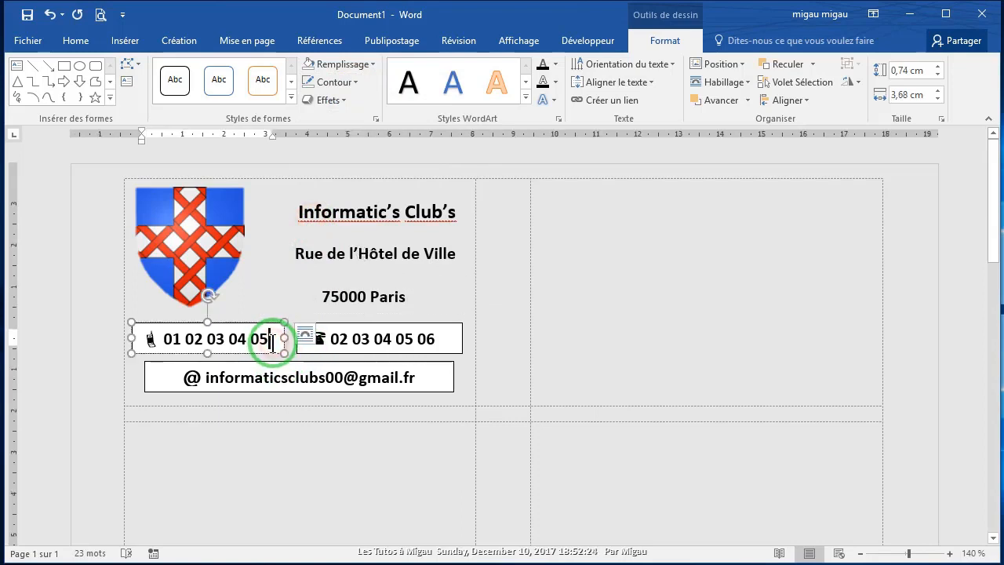
click(373, 65)
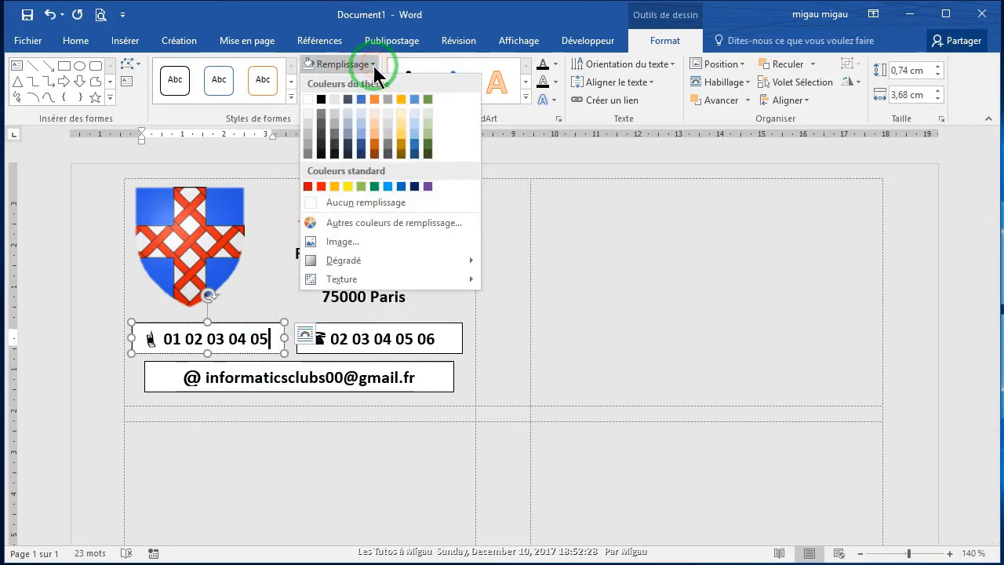
click(312, 202)
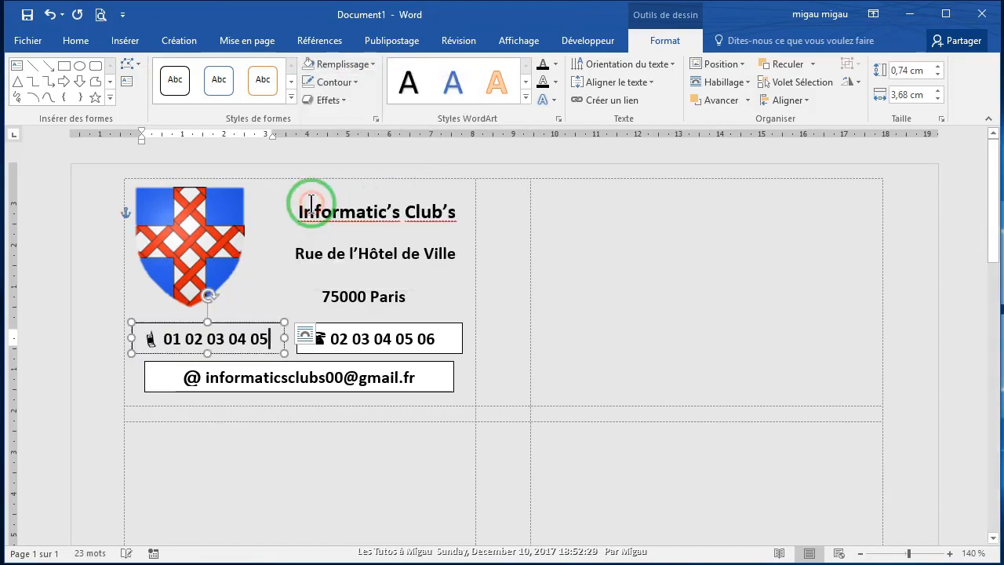
click(354, 83)
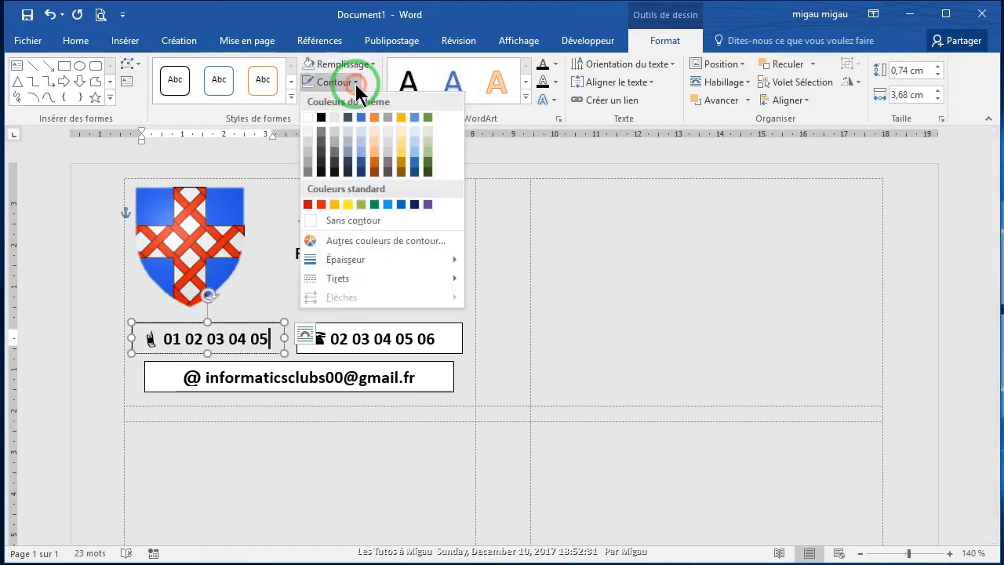
click(317, 220)
Step: Remove outline and fill from the landline number box and the e-mail box
click(440, 338)
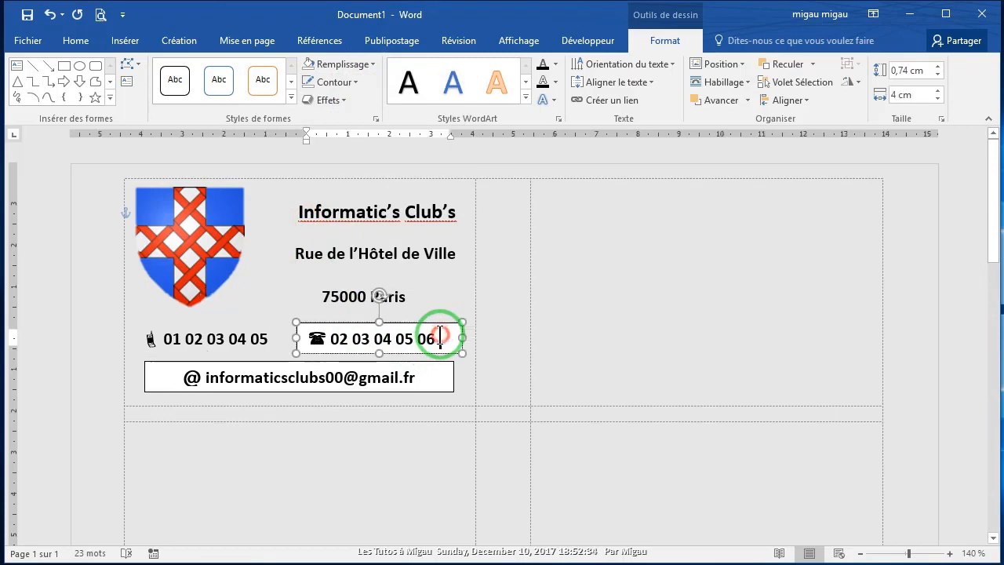
click(357, 82)
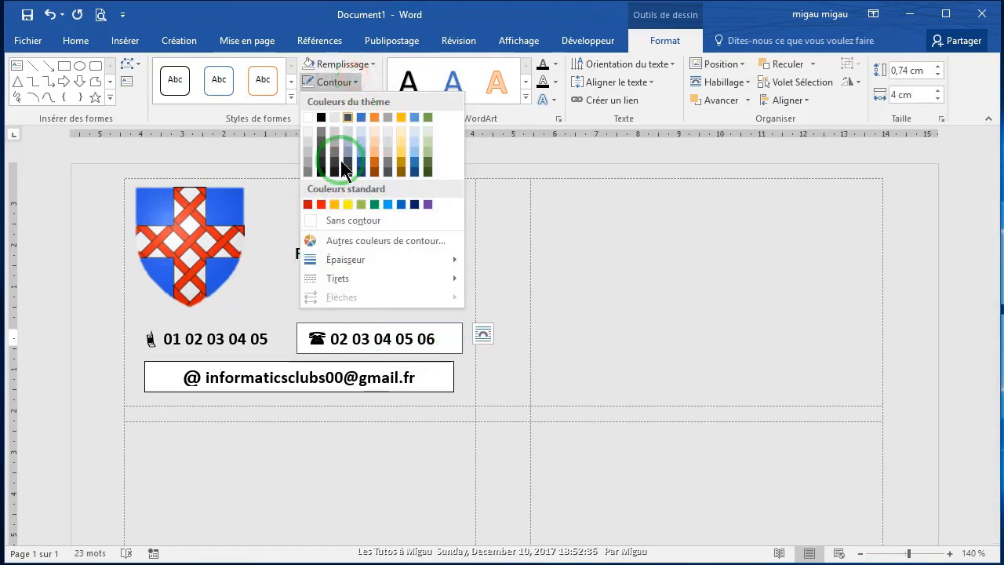
click(318, 219)
click(370, 69)
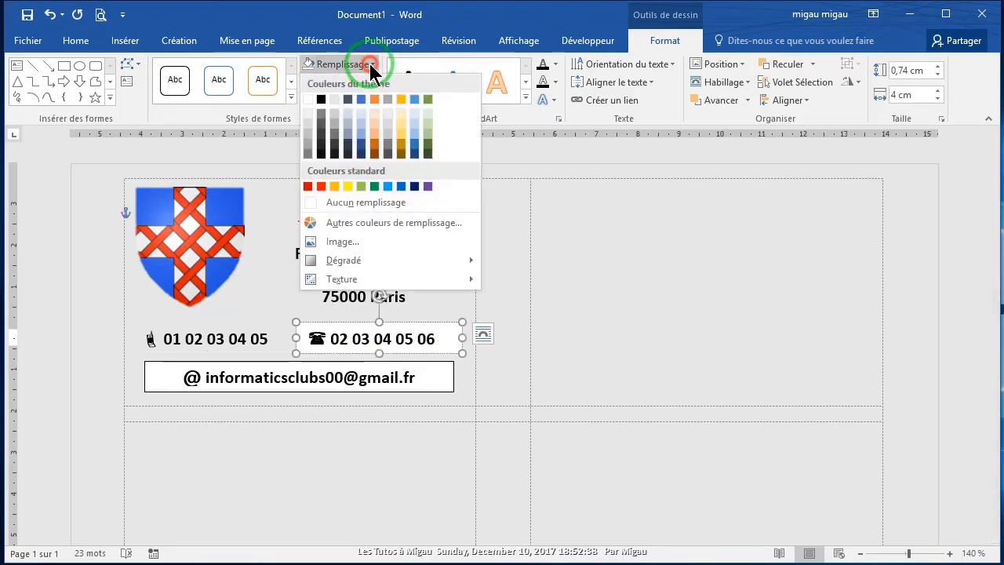
click(311, 205)
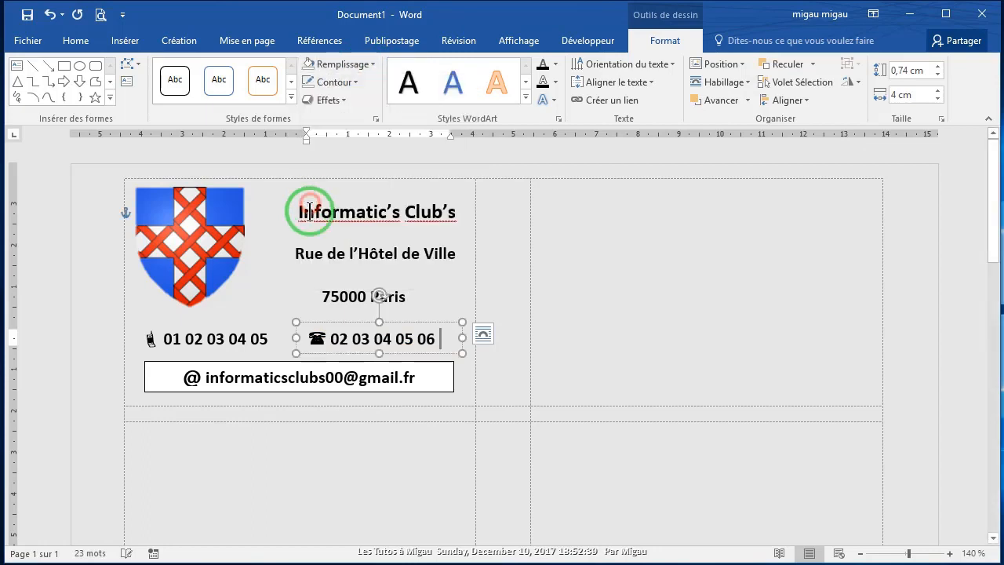
click(417, 375)
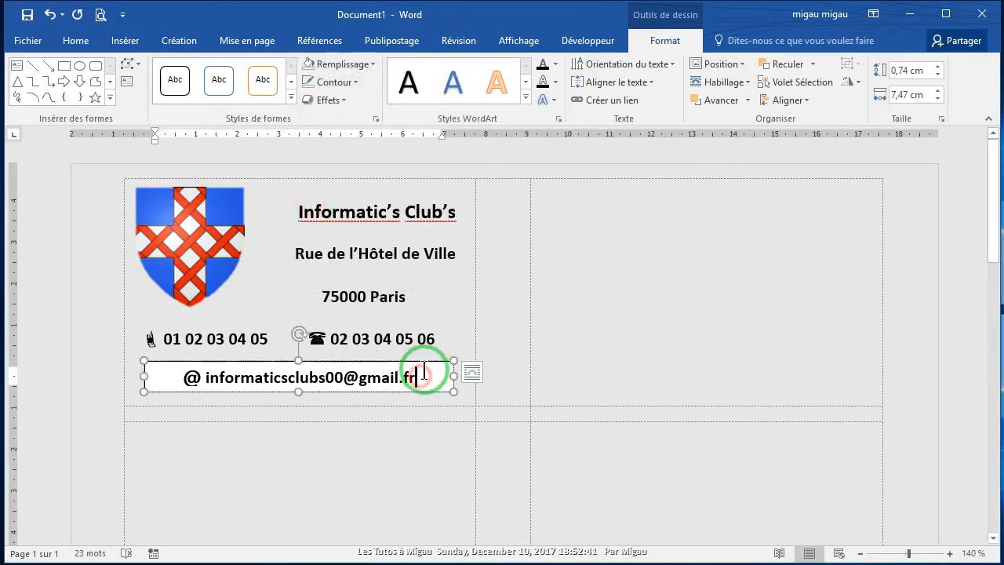
click(370, 62)
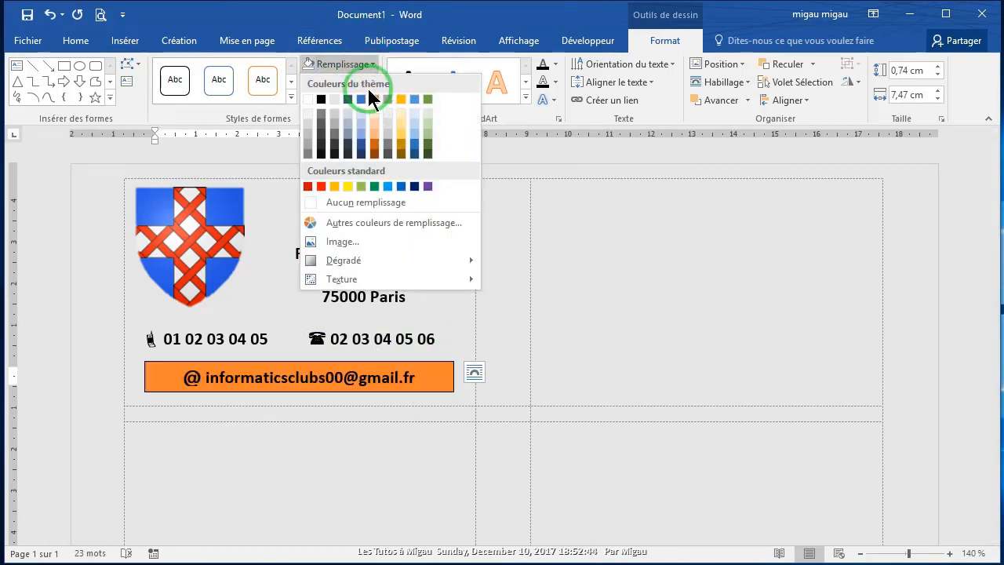
click(308, 201)
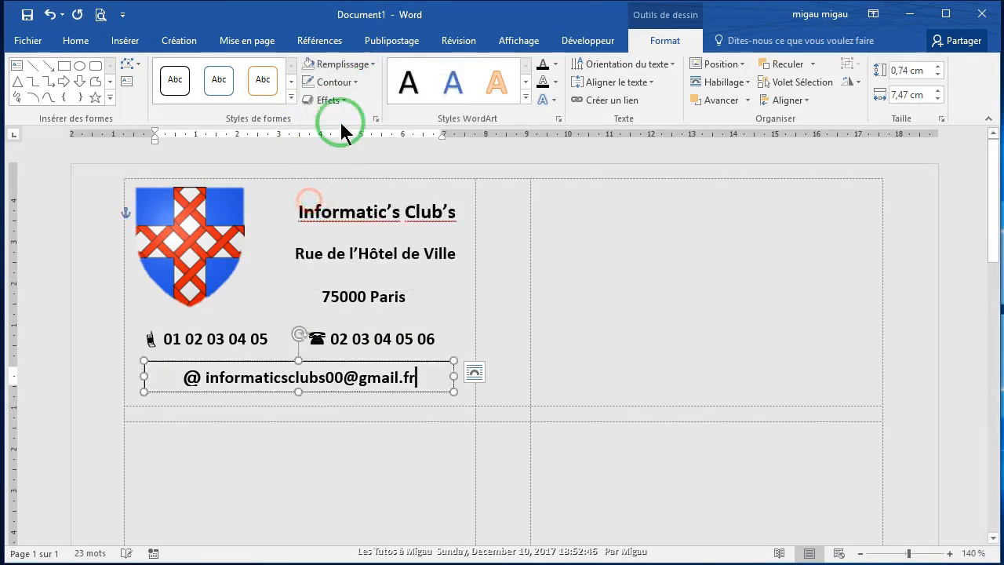
click(353, 80)
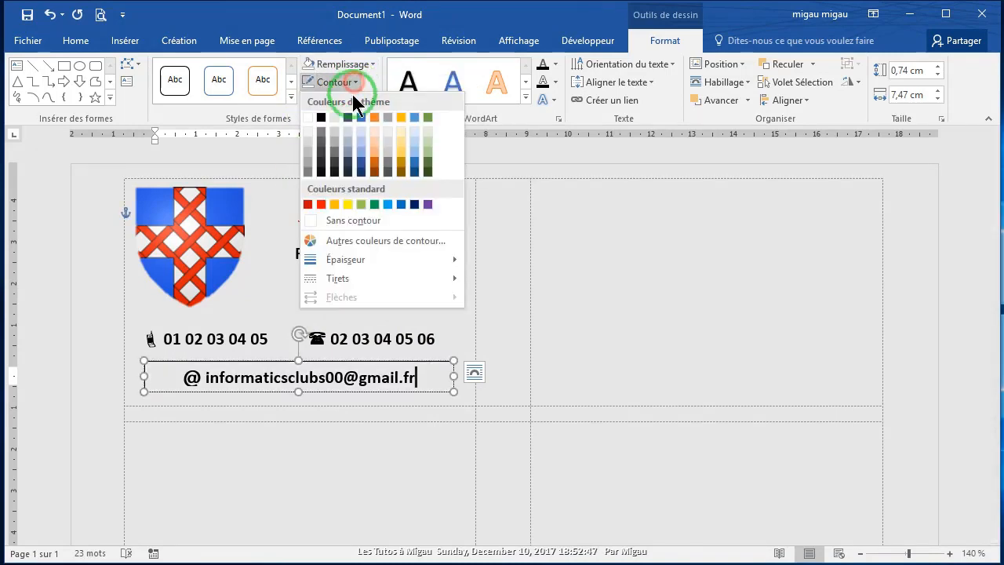
click(318, 220)
click(358, 408)
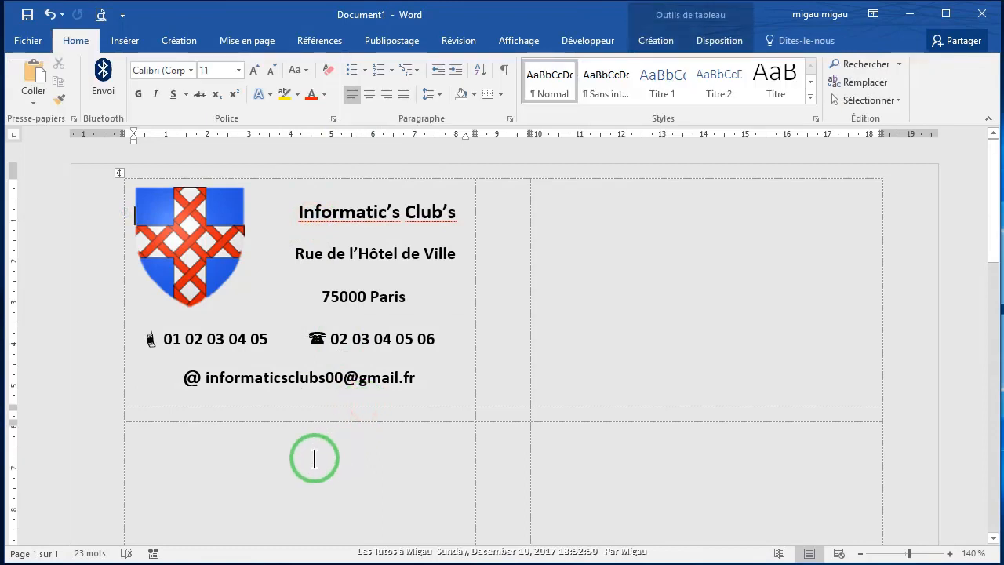
click(394, 564)
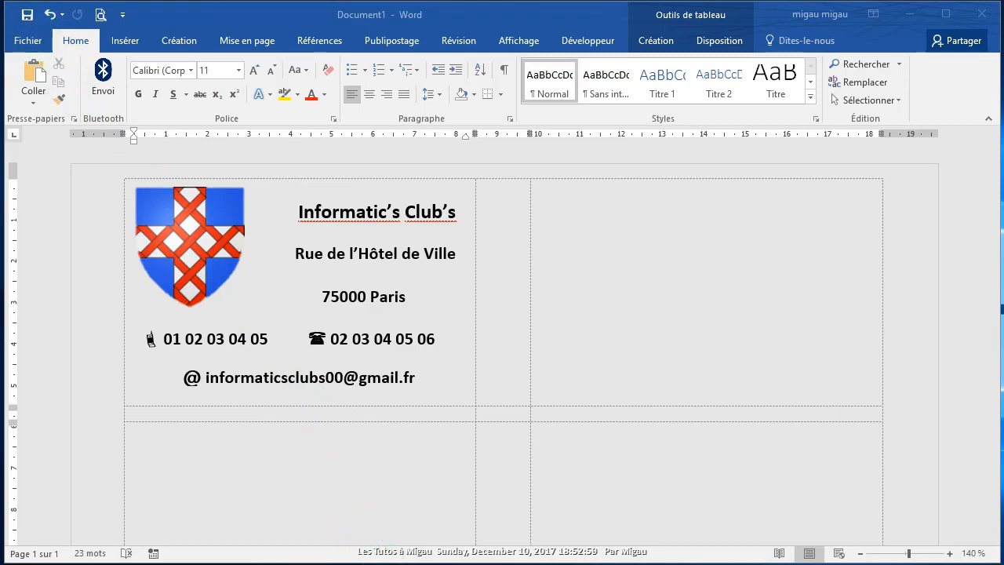
click(306, 376)
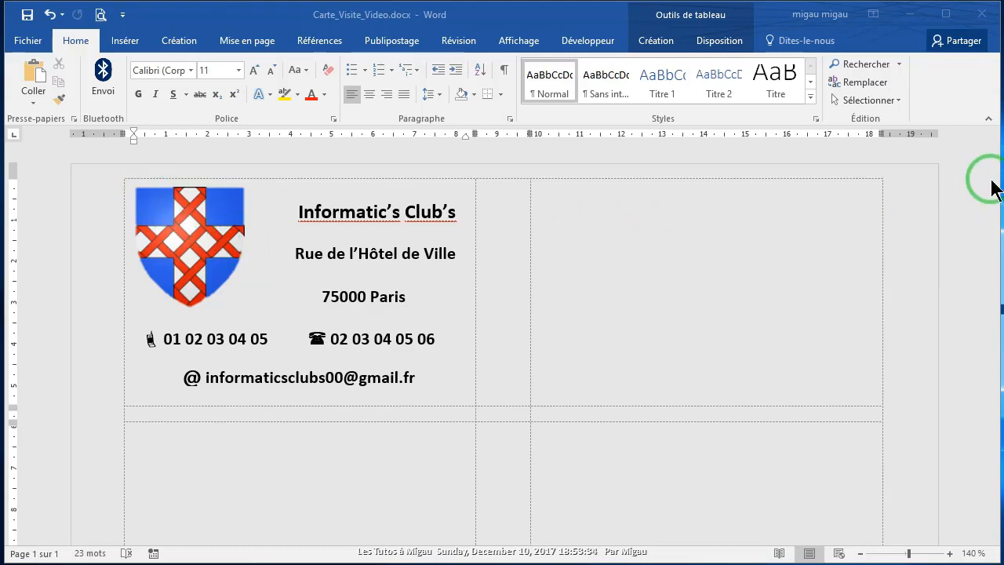
scroll(633, 276, down, 10)
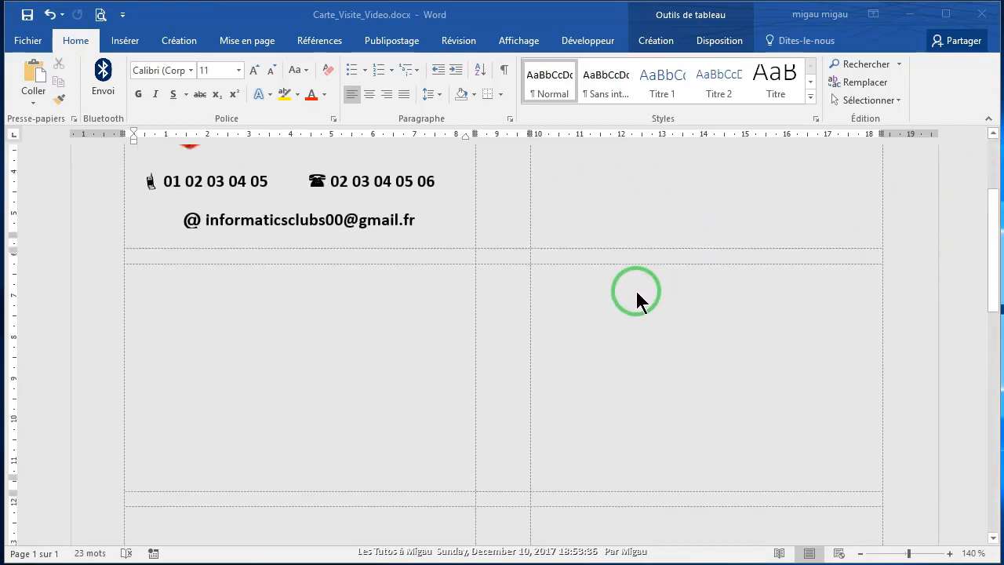
scroll(675, 316, up, 5)
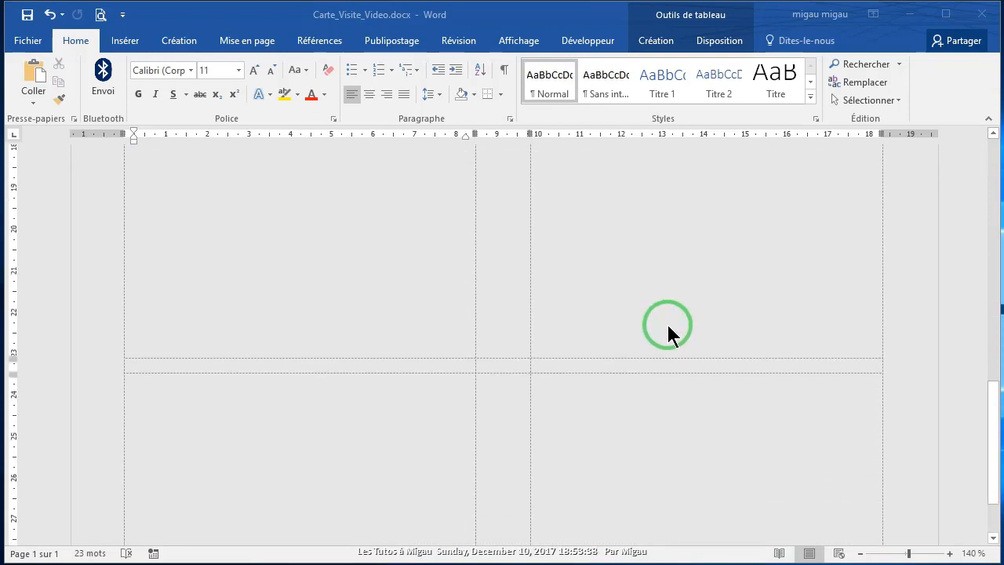
scroll(673, 357, up, 7)
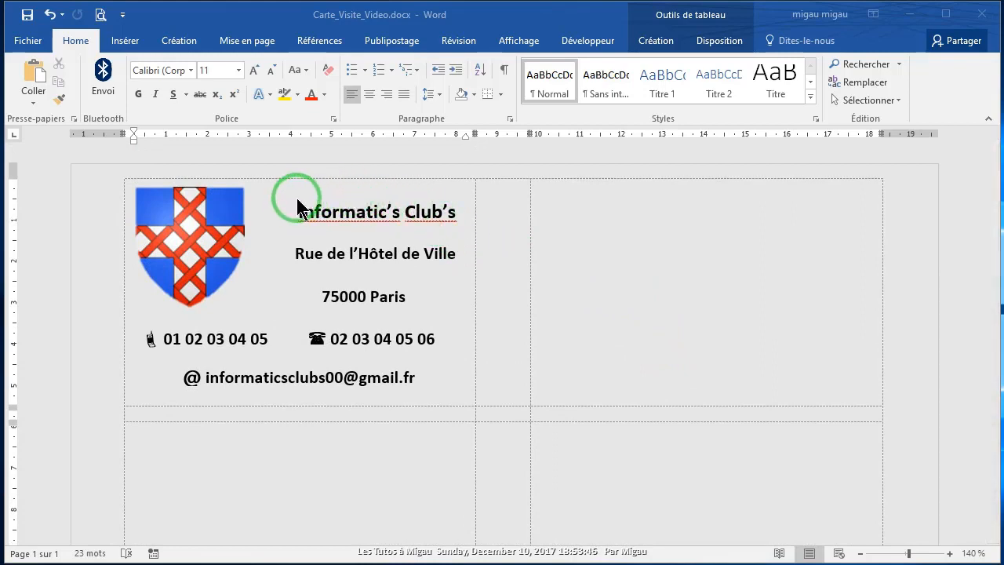
Step: Update the labels so the first business card is copied into every label
click(387, 44)
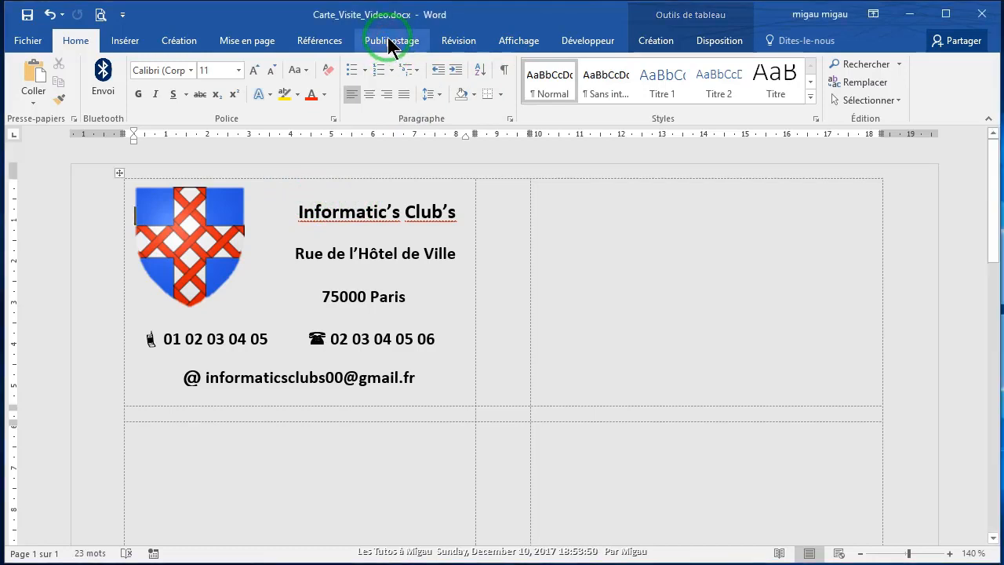
click(388, 44)
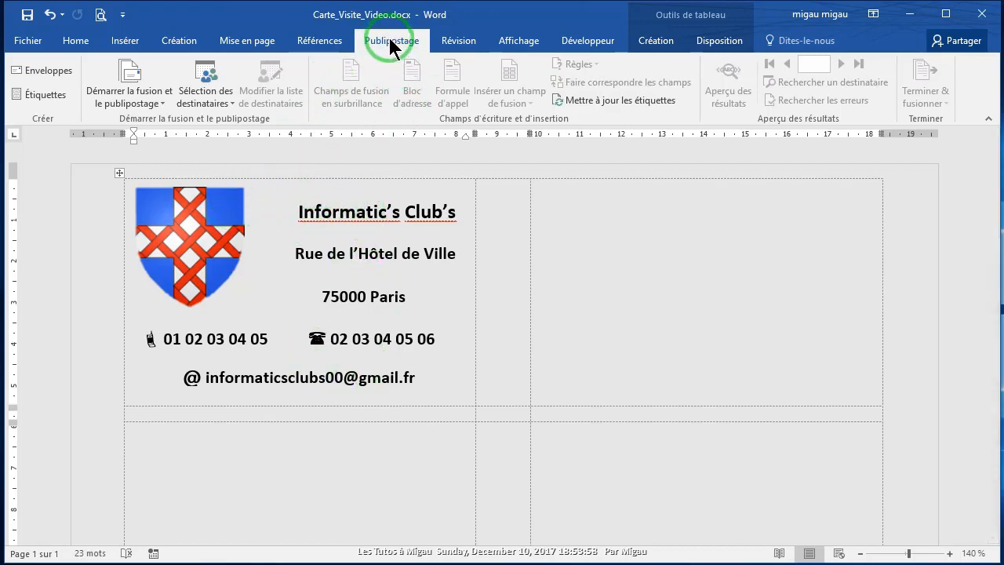
click(601, 102)
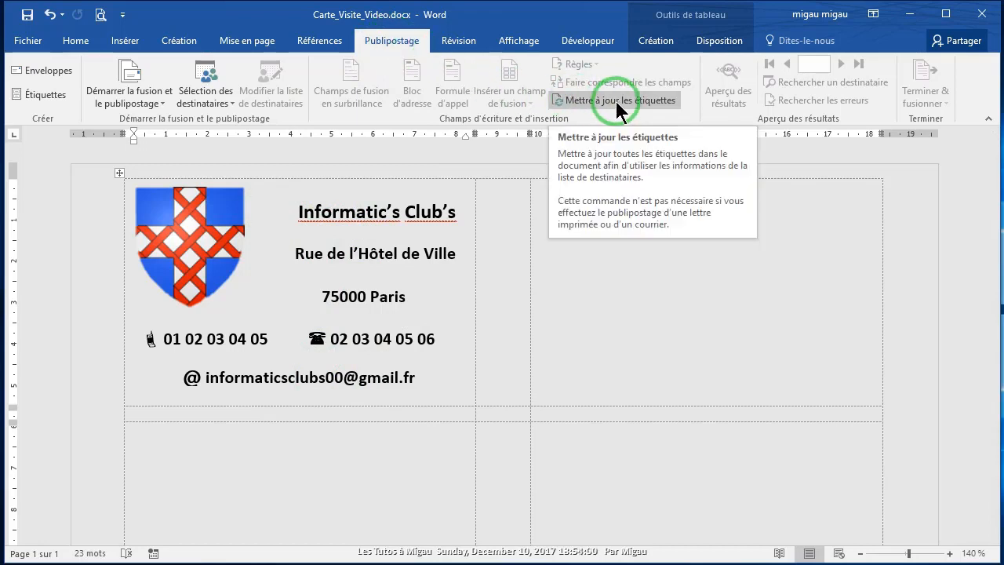
click(618, 99)
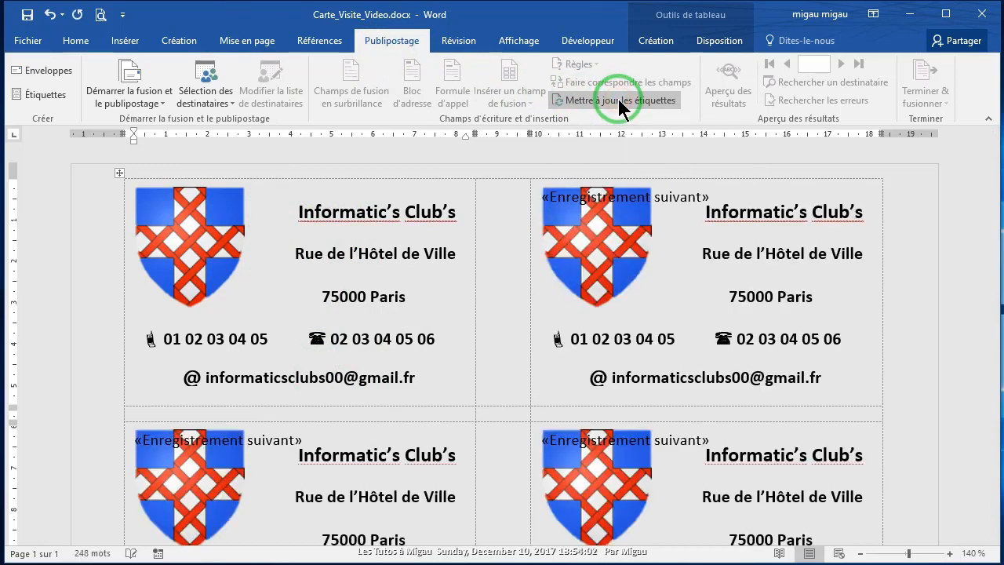
drag(994, 233, 997, 169)
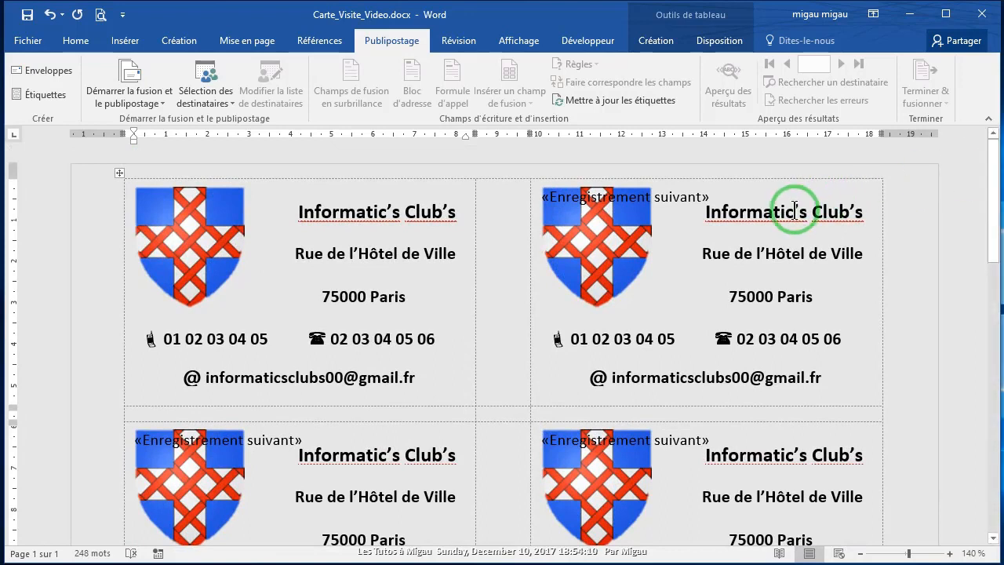
Step: Copy the «Enregistrement suivant» field text from the top-right label
click(538, 196)
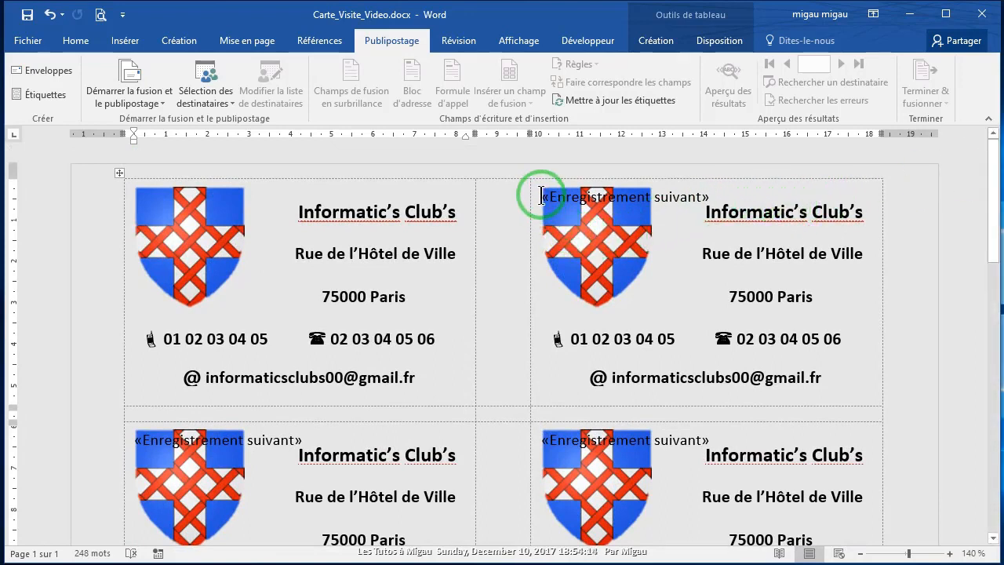
click(543, 196)
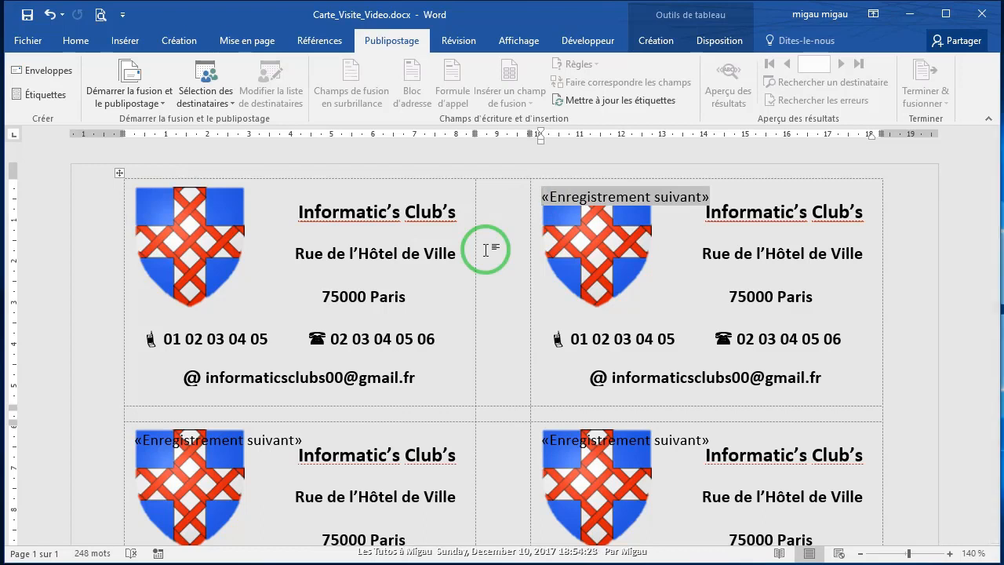
key(shift+Right)
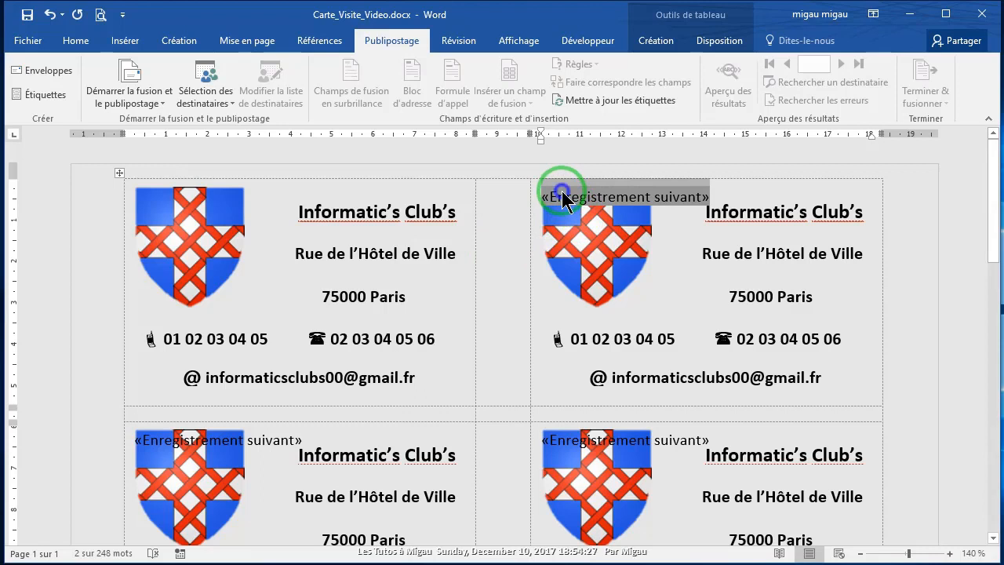
right_click(563, 194)
click(603, 221)
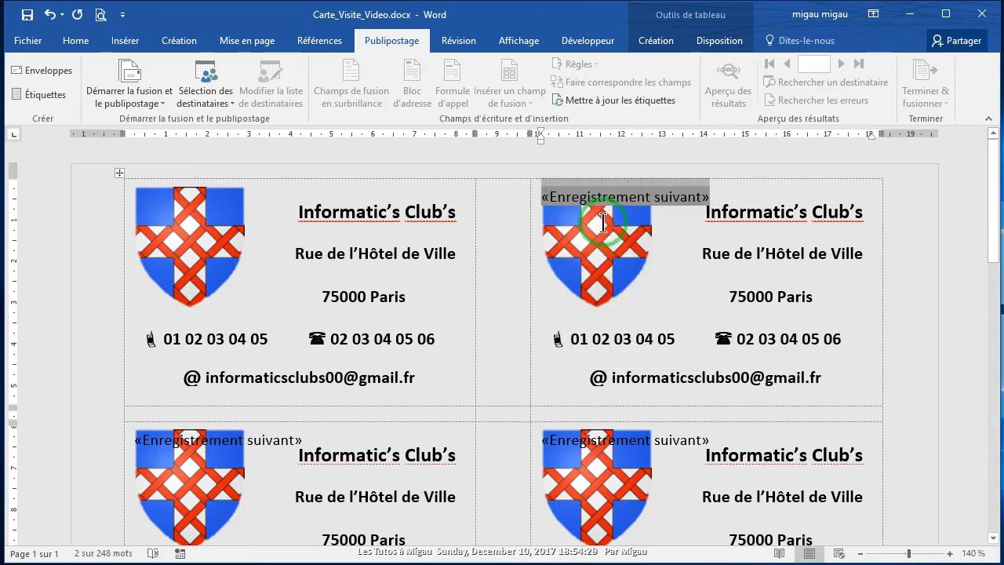
Step: Replace every «Enregistrement suivant» field with nothing, confirming all 9 replacements
click(76, 43)
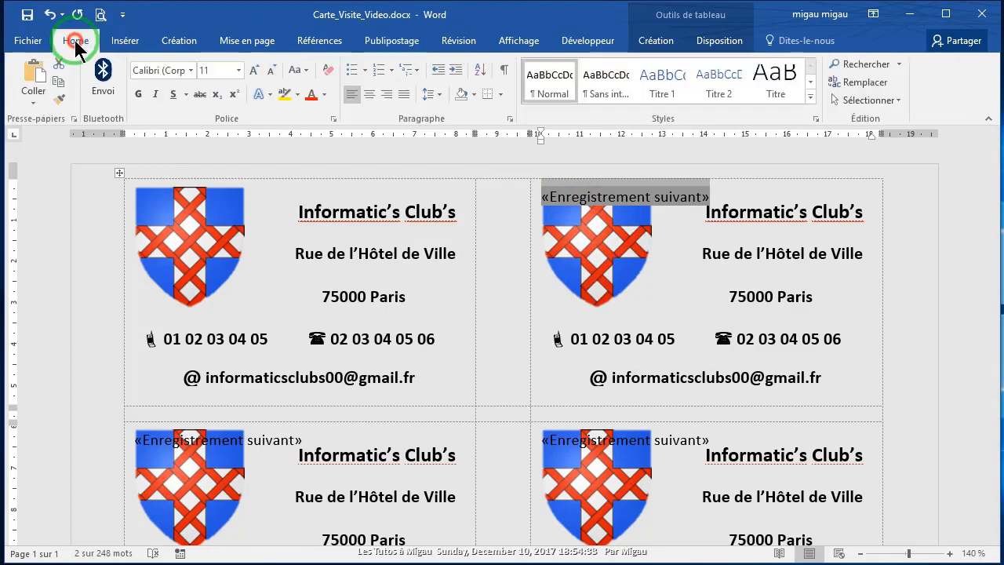
click(873, 82)
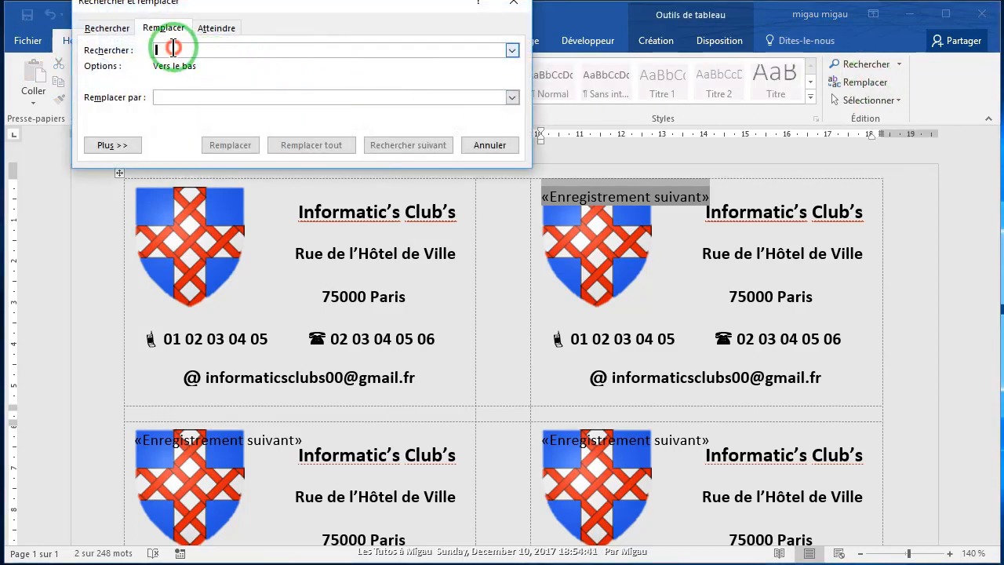
right_click(173, 49)
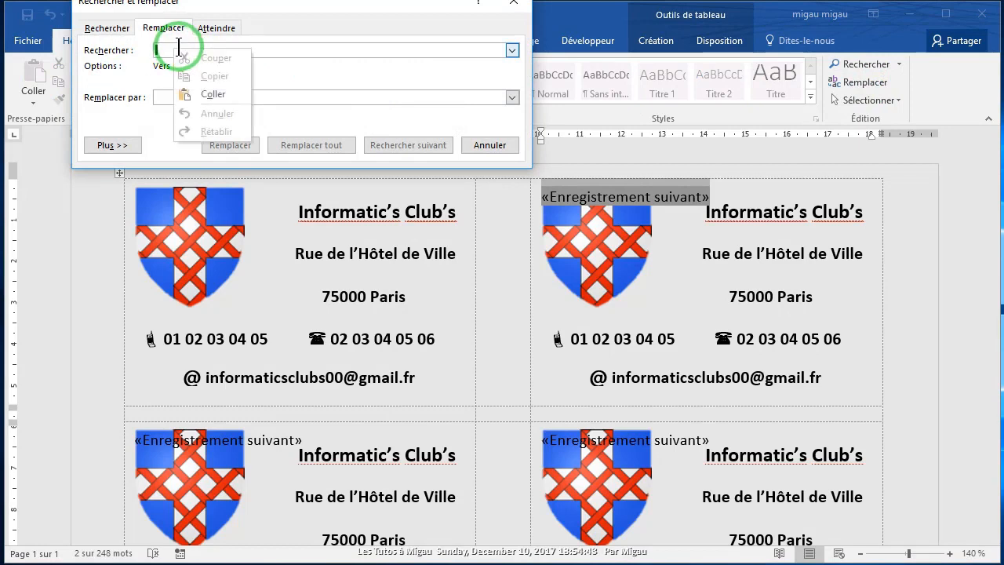
click(216, 93)
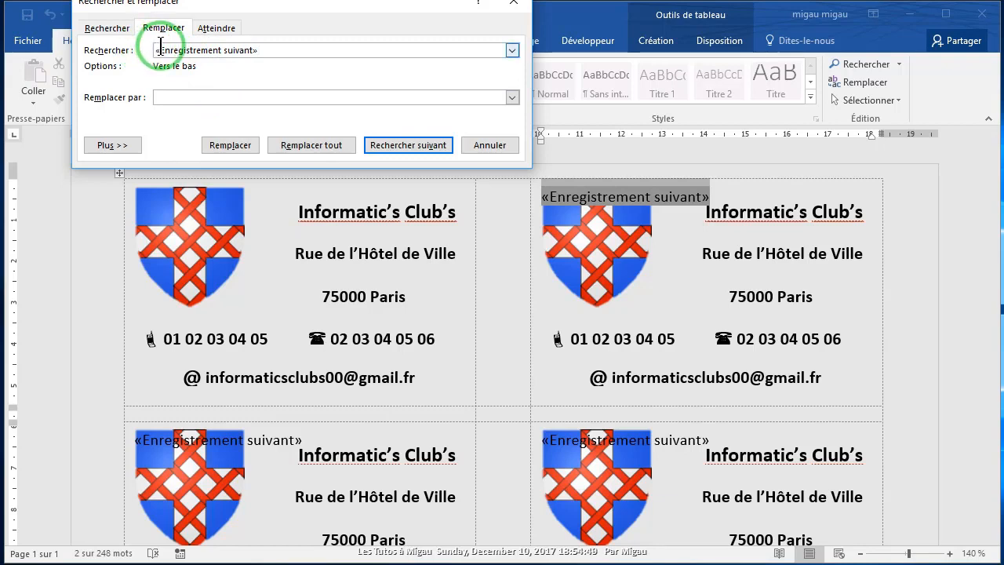
click(158, 96)
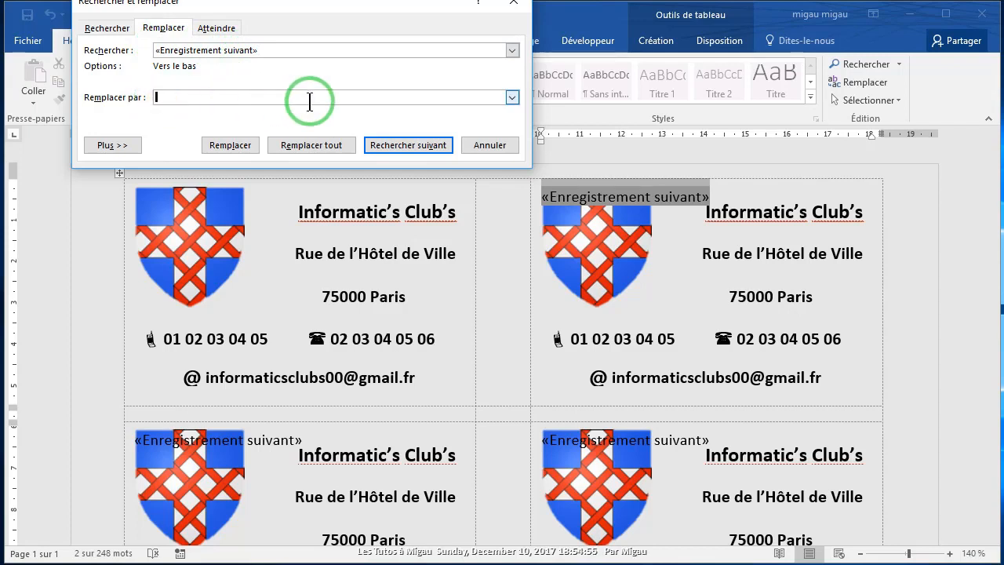
click(306, 144)
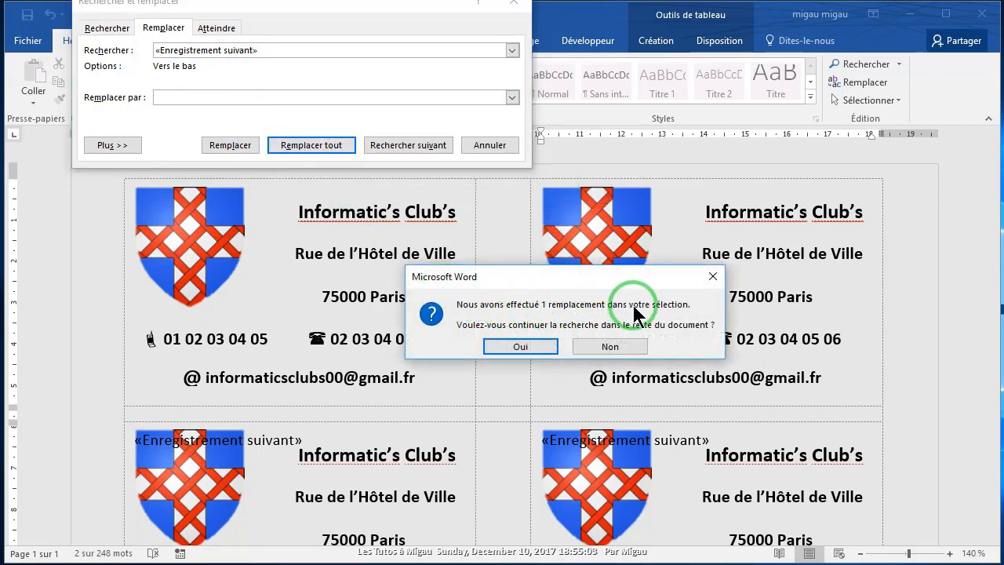
click(521, 347)
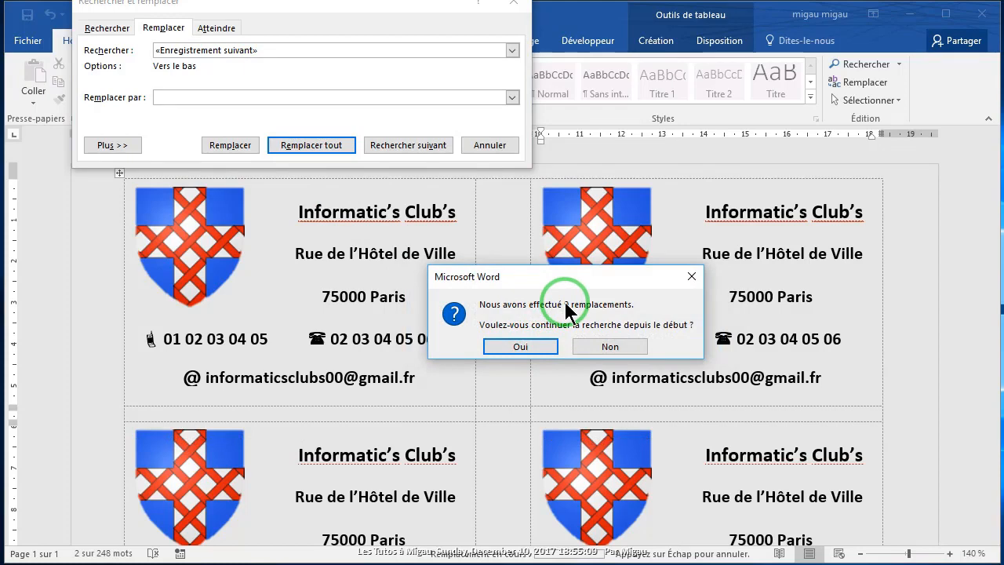
click(520, 345)
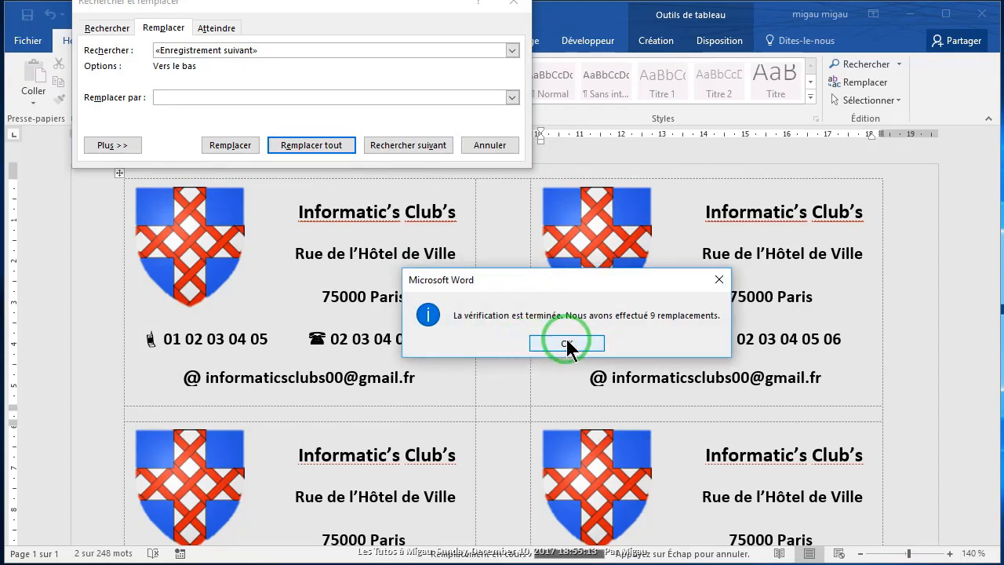
click(566, 342)
click(485, 145)
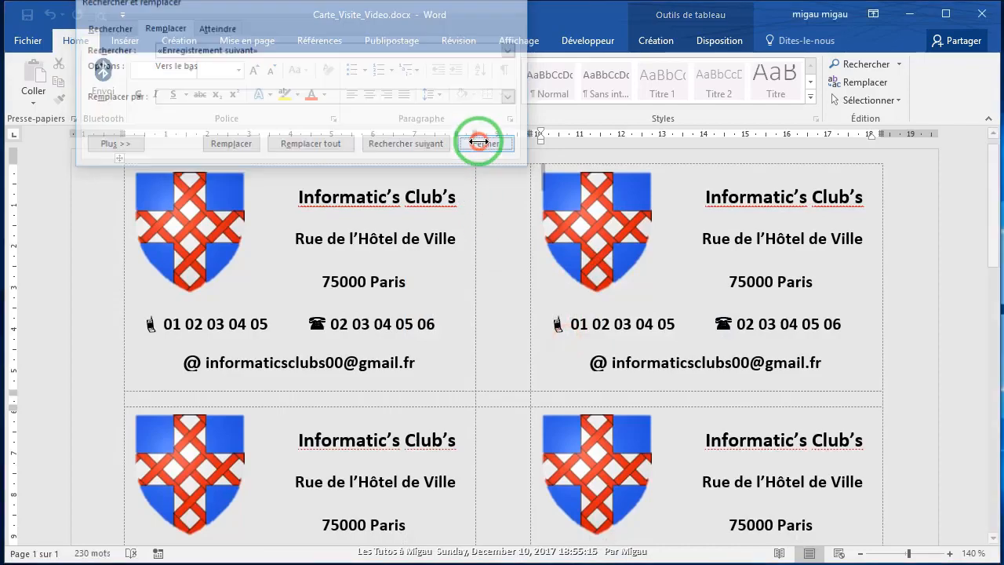
scroll(936, 247, down, 3)
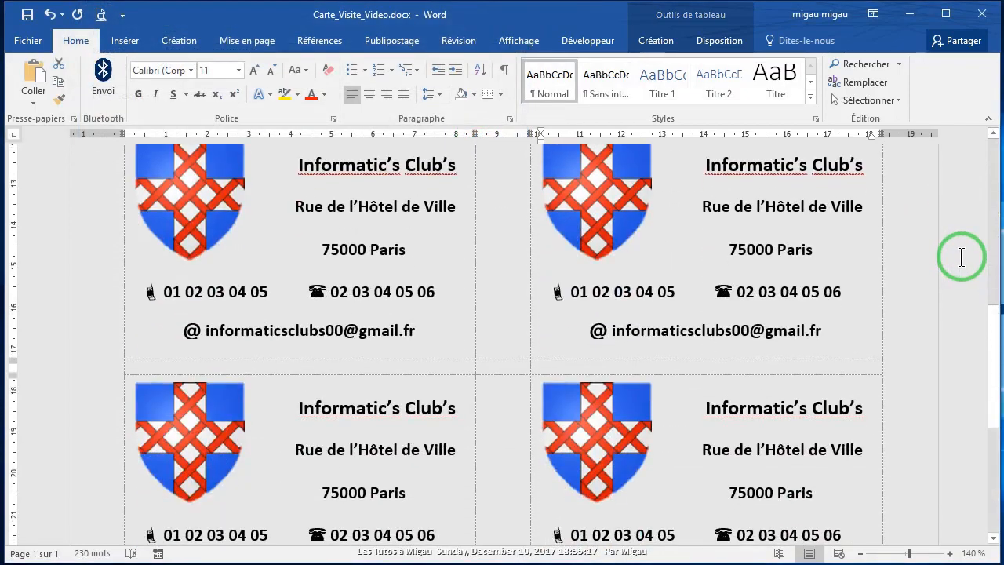
scroll(962, 257, up, 3)
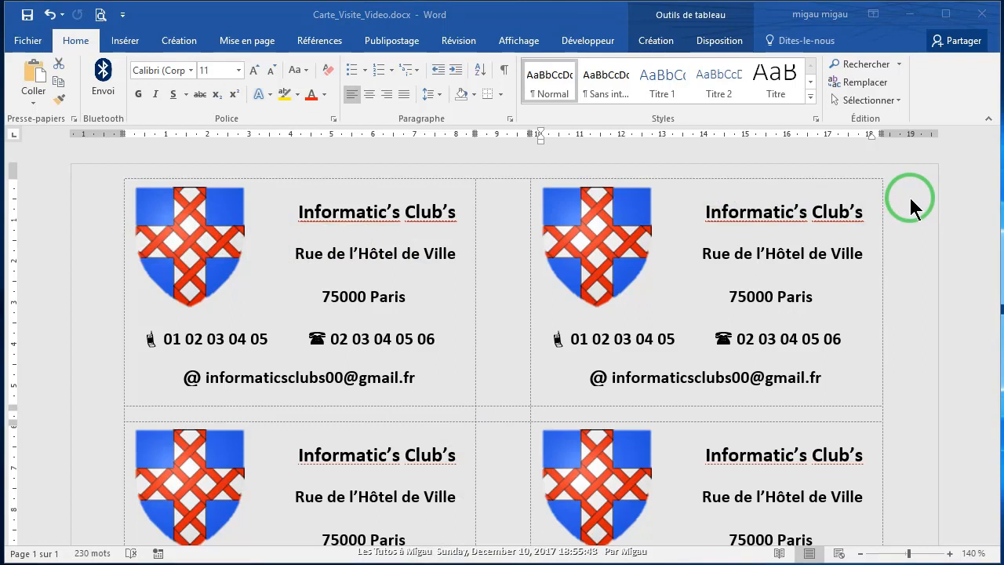
Step: Clear the page colour, then set it to White, Background 1
click(180, 41)
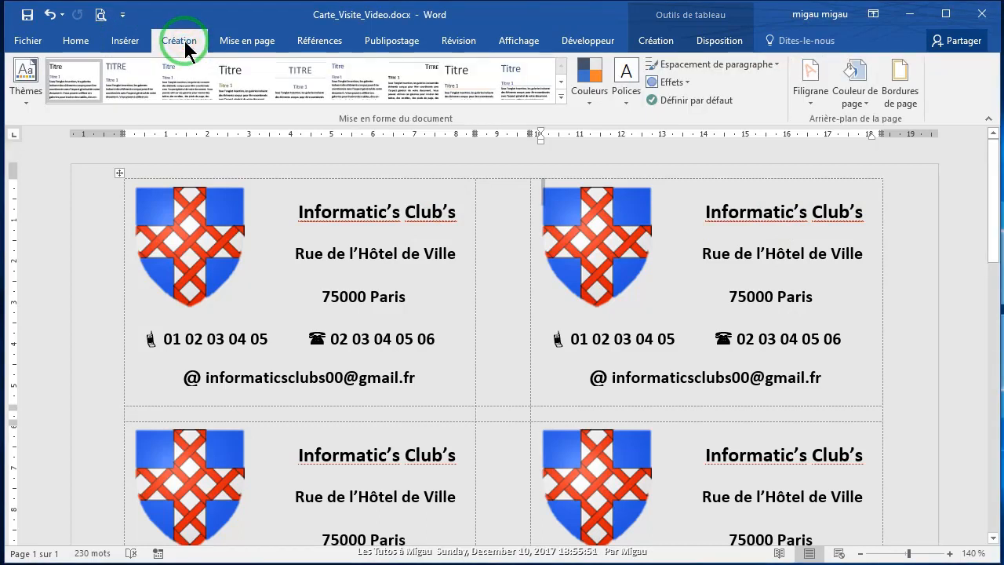
click(866, 103)
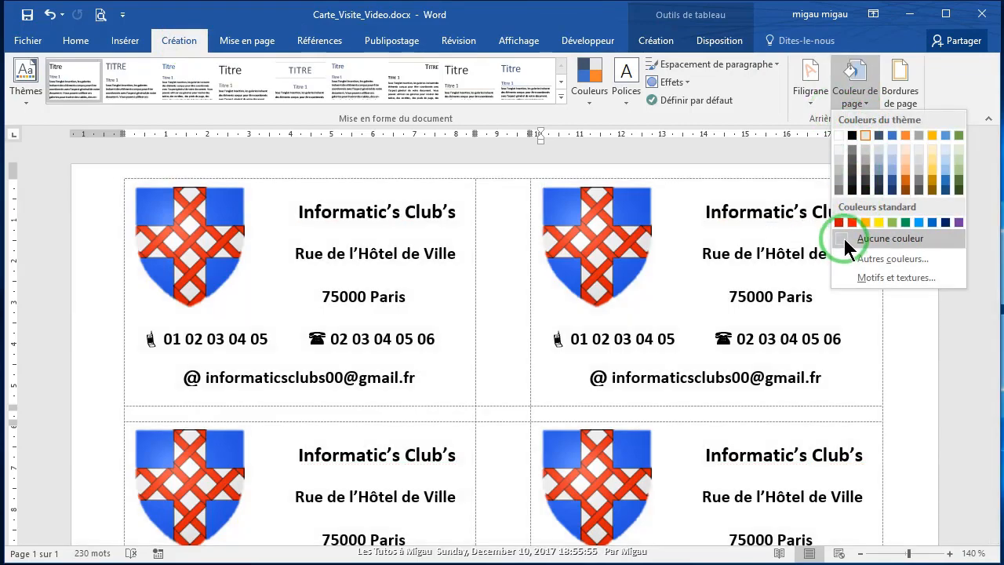
click(844, 239)
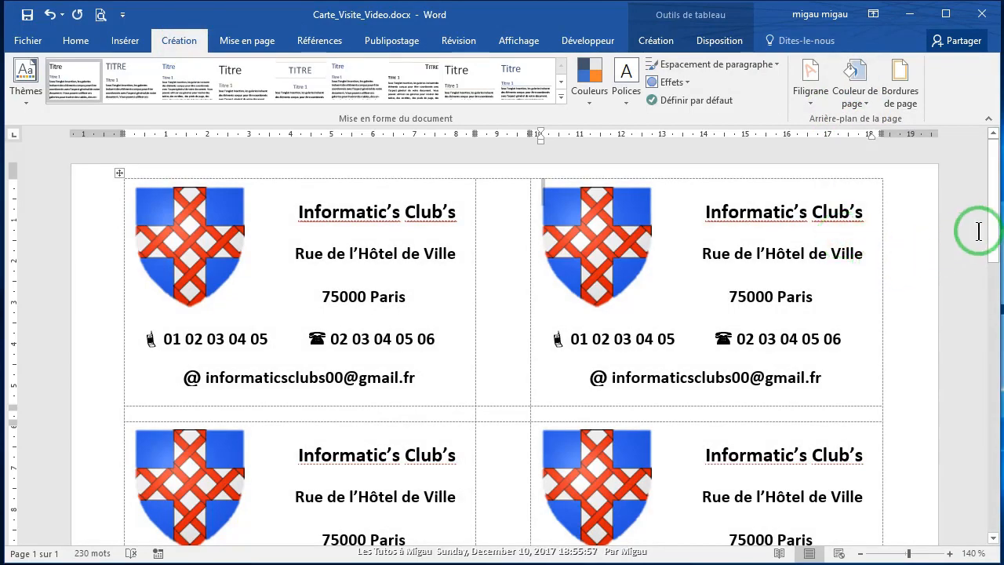
mouse_move(998, 212)
mouse_down()
mouse_move(999, 254)
mouse_move(998, 207)
mouse_up()
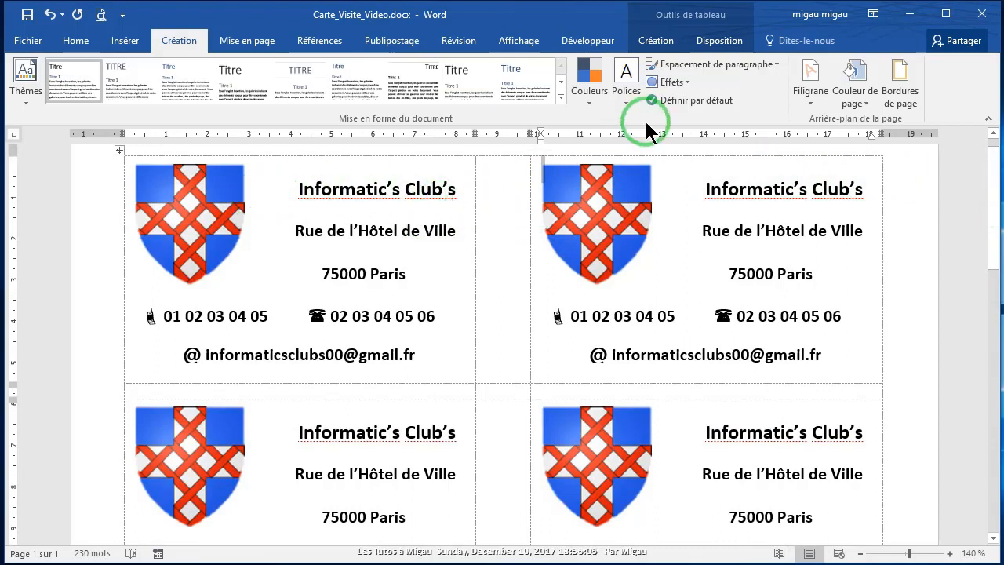
click(867, 105)
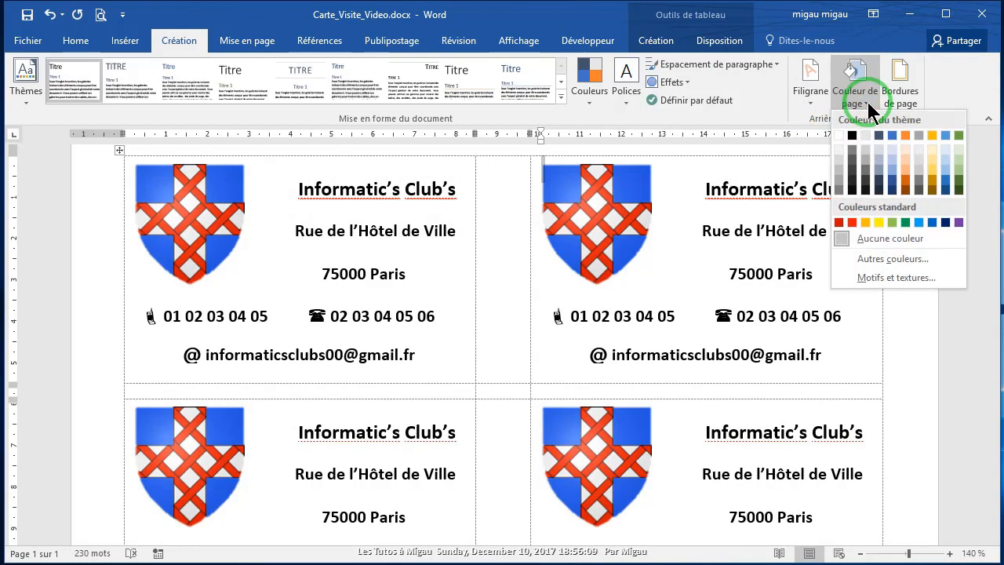
click(838, 135)
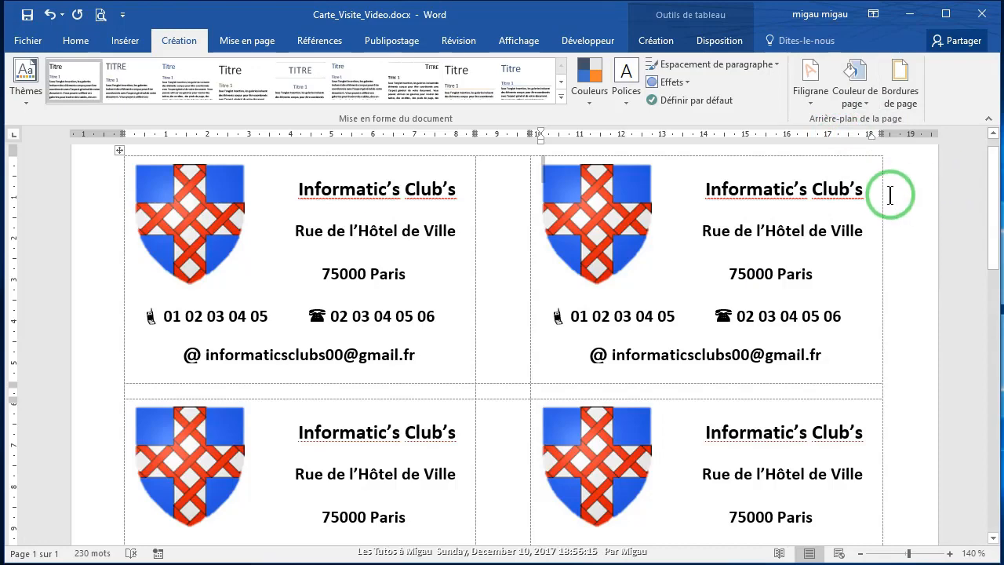
scroll(878, 200, down, 5)
scroll(874, 202, up, 5)
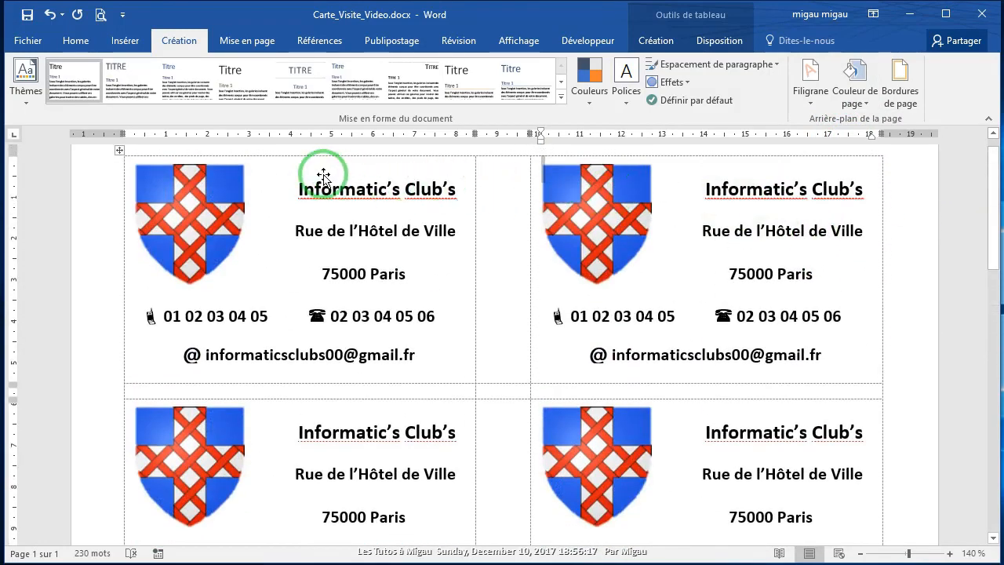
Step: Preview the printed label sheet, then return to editing the document
click(99, 15)
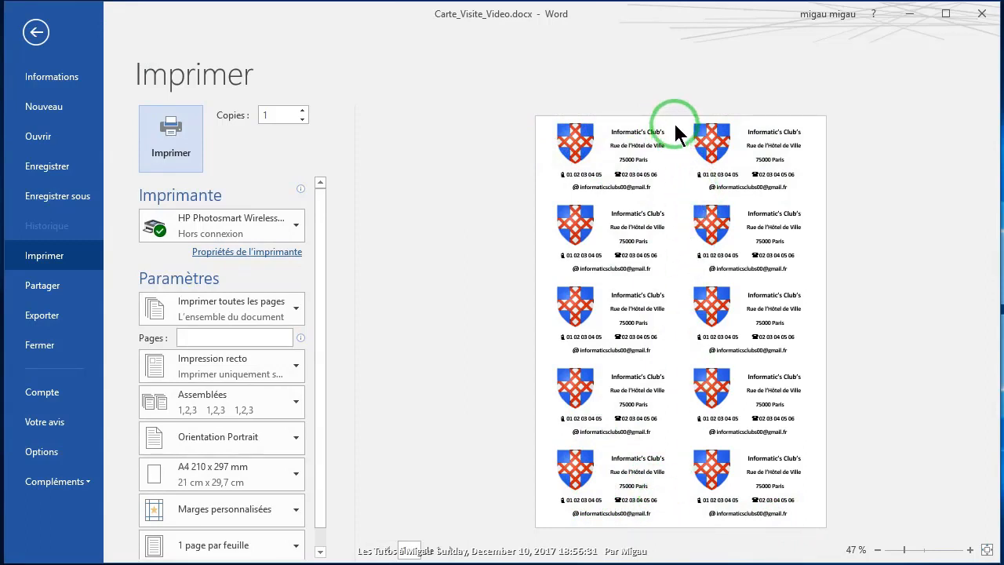
click(35, 33)
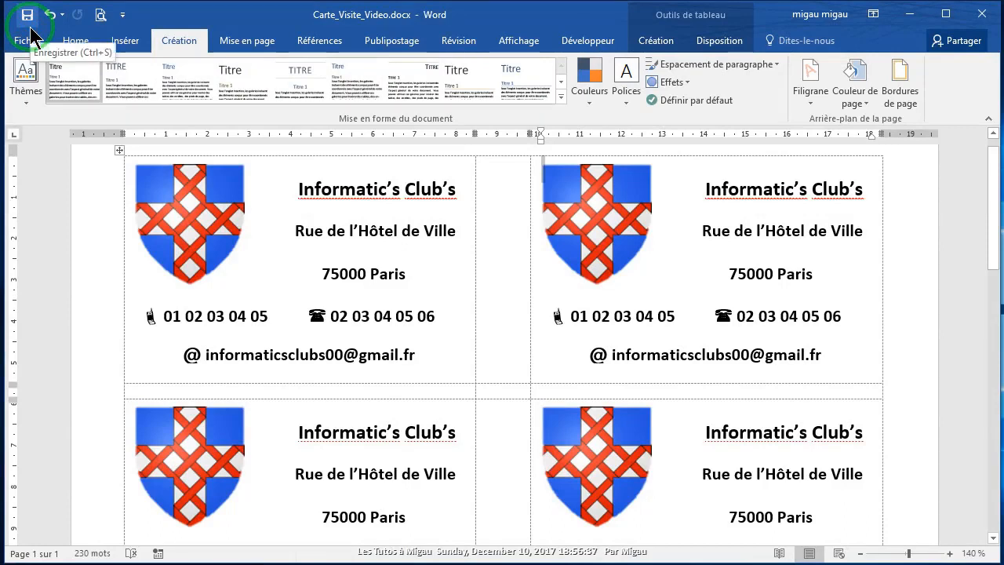
click(76, 40)
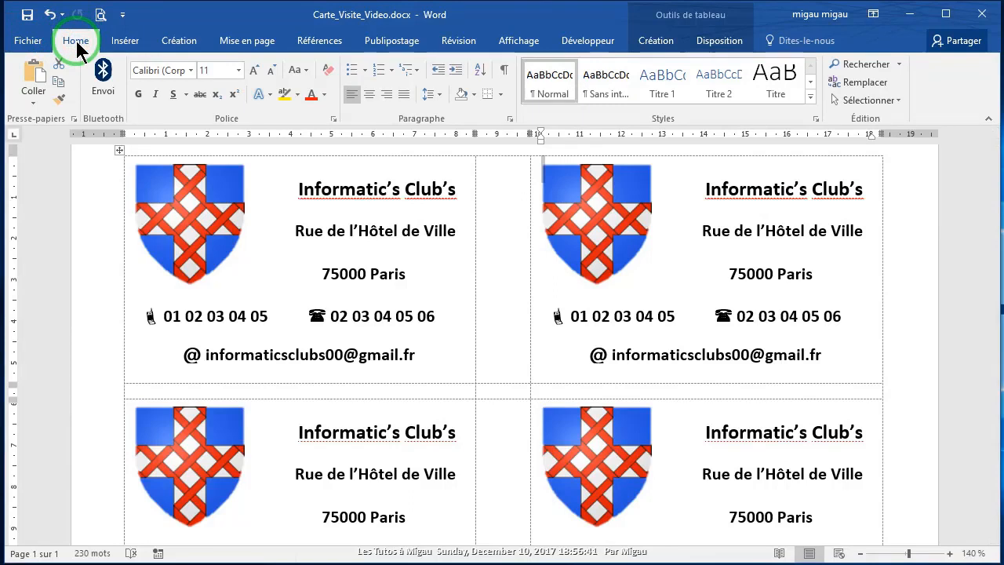
Step: In Borders and Shading, apply an All border setting to the whole table
click(500, 94)
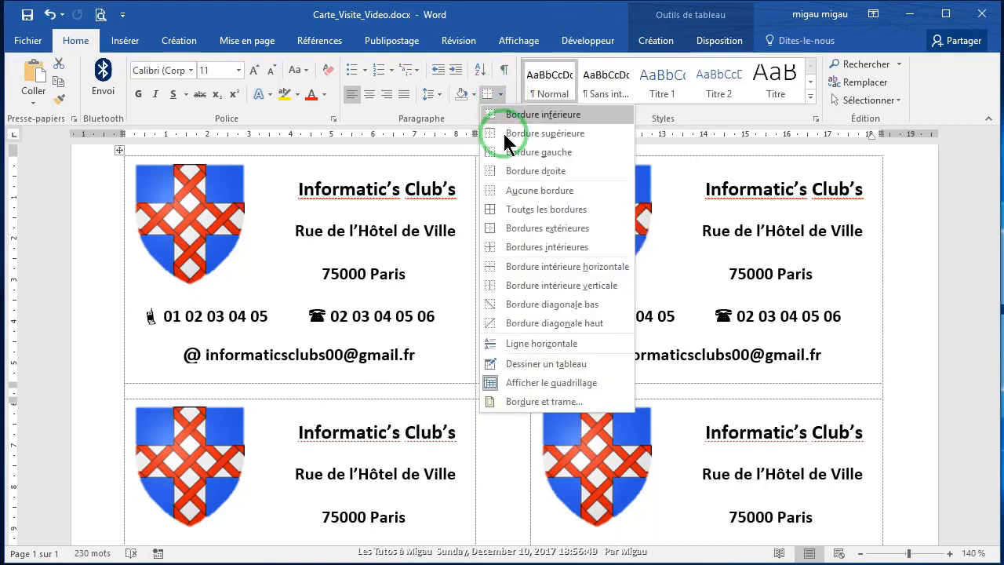
click(536, 403)
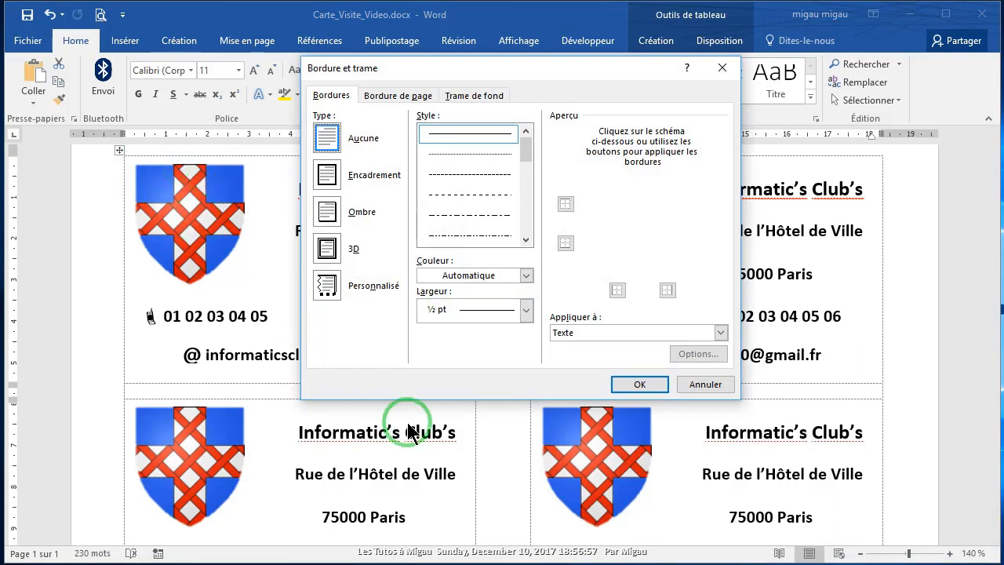
click(720, 333)
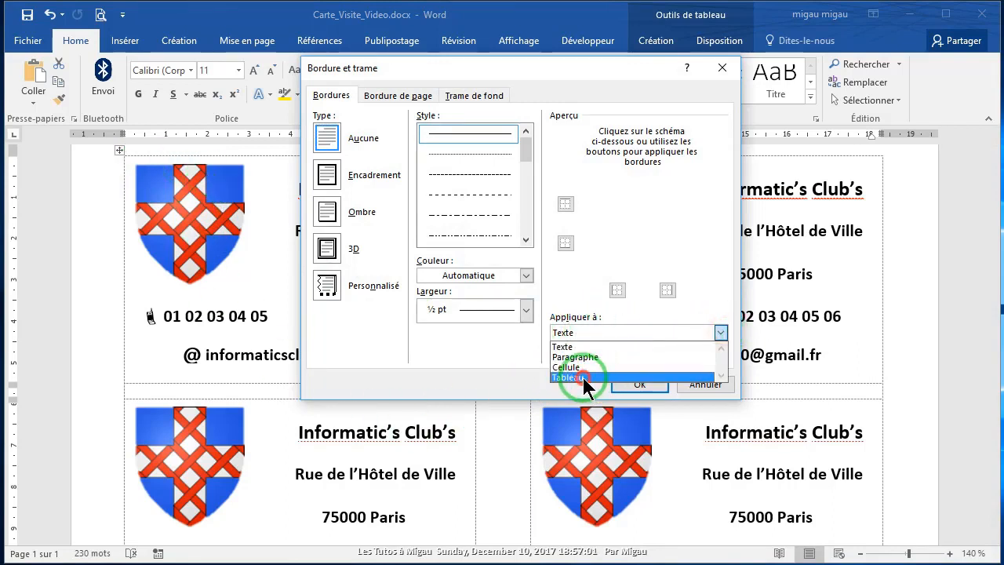
click(583, 377)
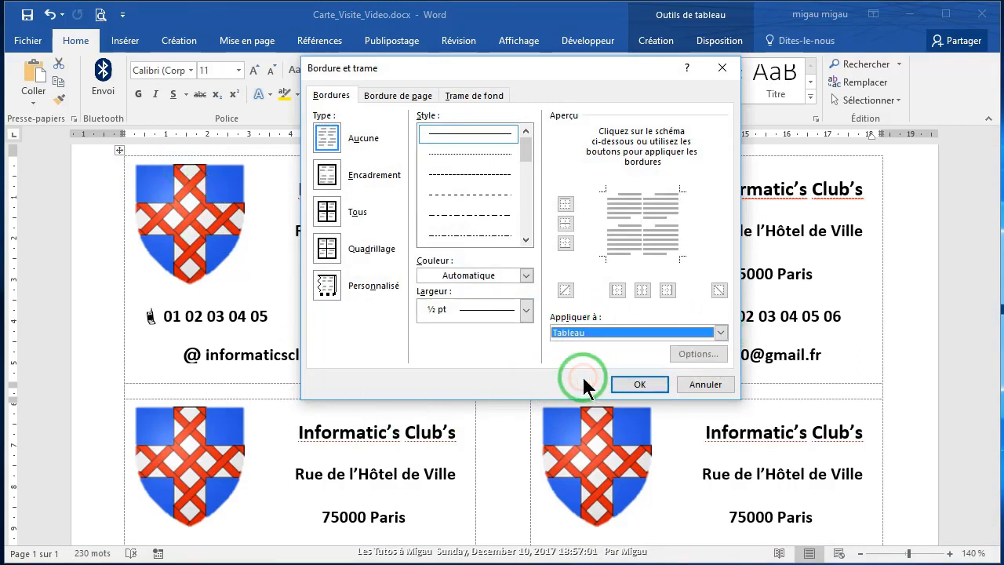
click(326, 218)
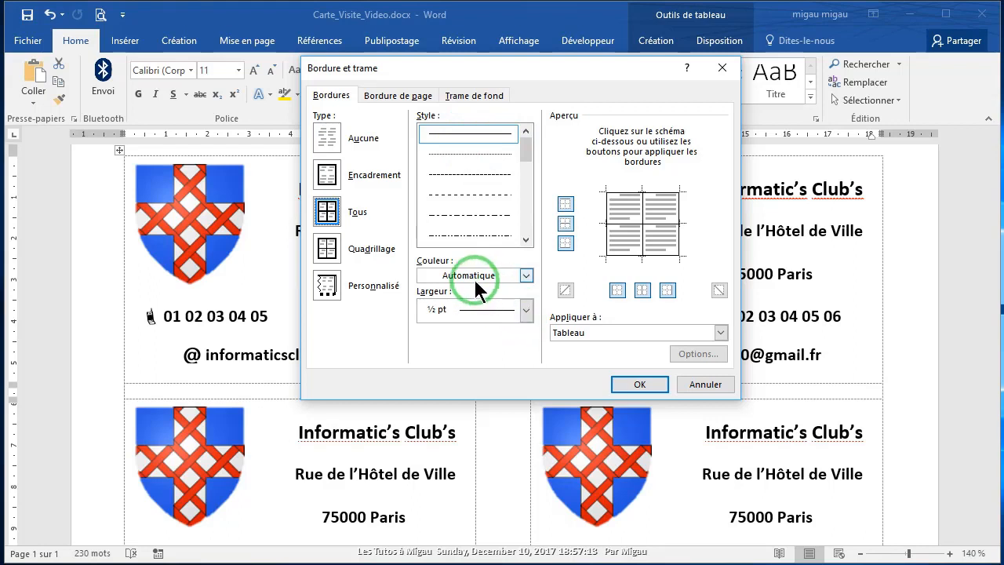
Step: Set the border width to 3 pt and apply the borders to the label table
click(526, 310)
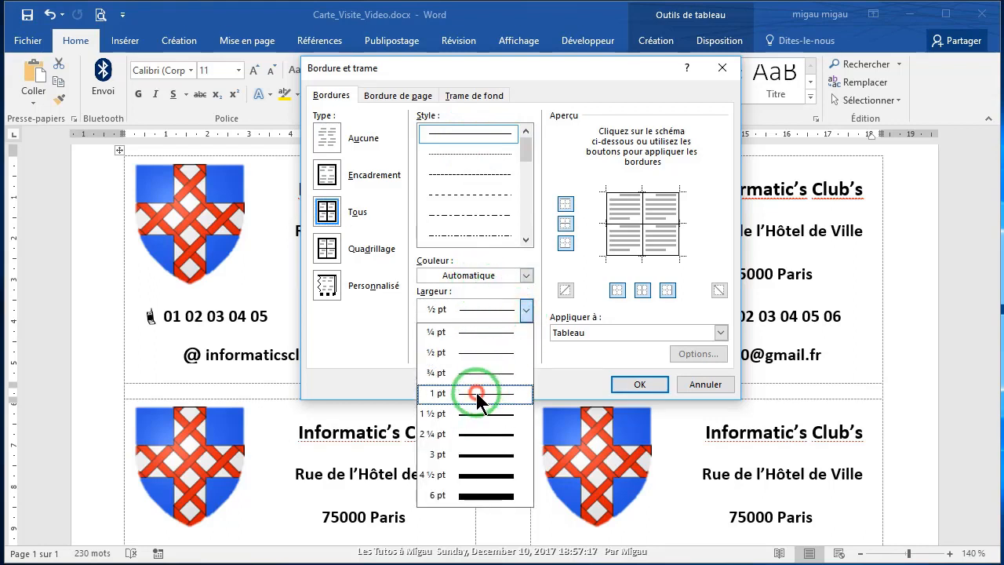
click(478, 394)
click(526, 310)
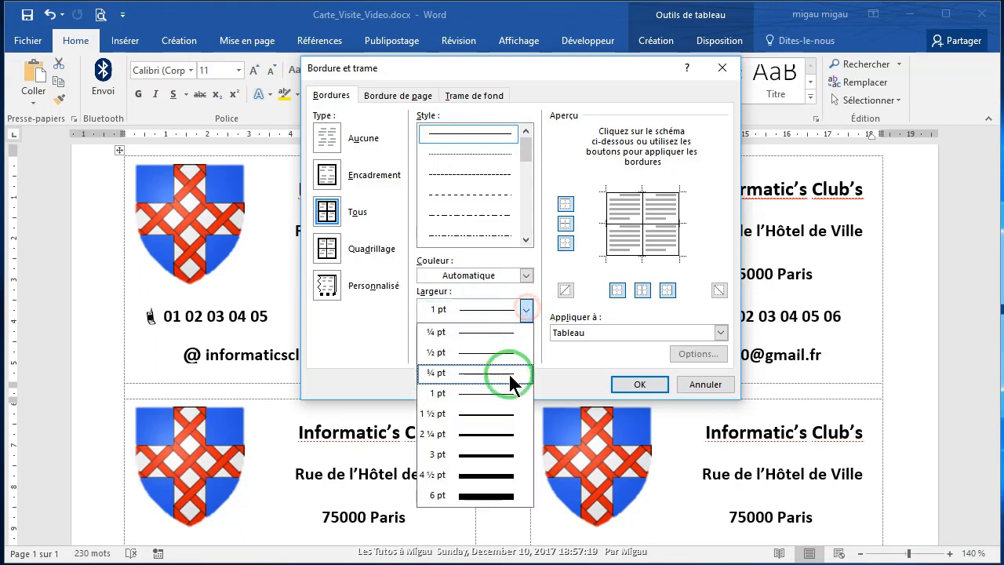
click(480, 459)
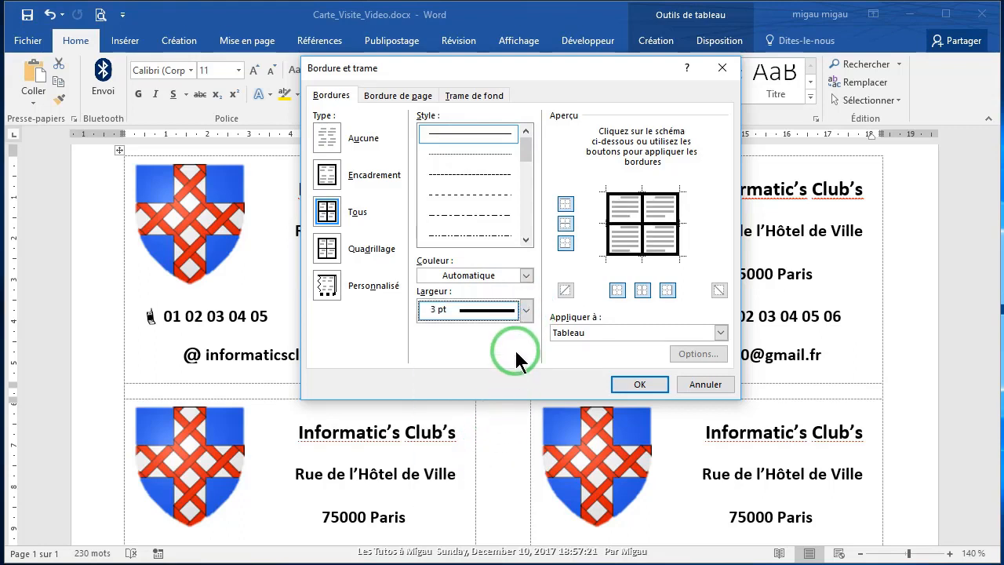
click(409, 95)
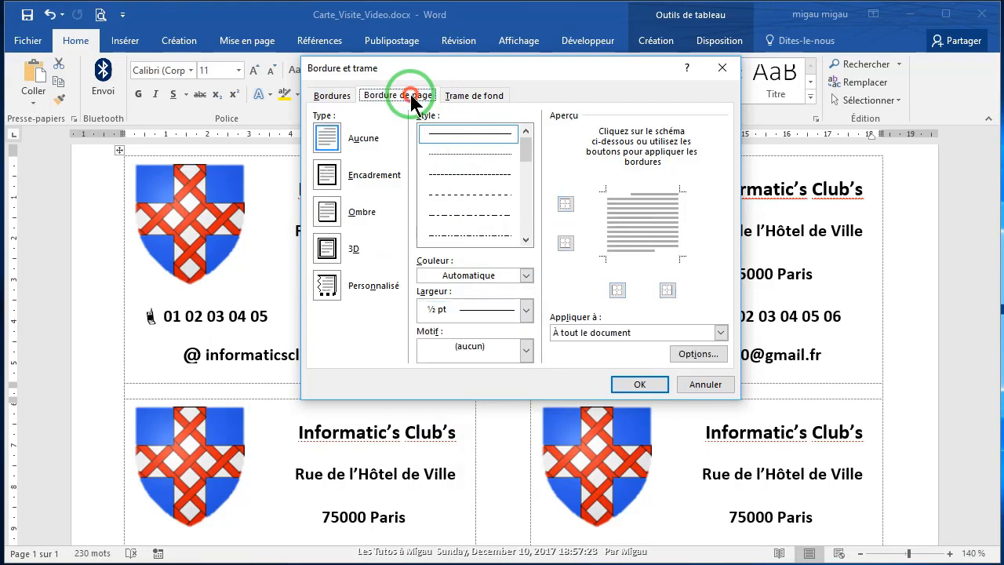
click(468, 96)
click(331, 96)
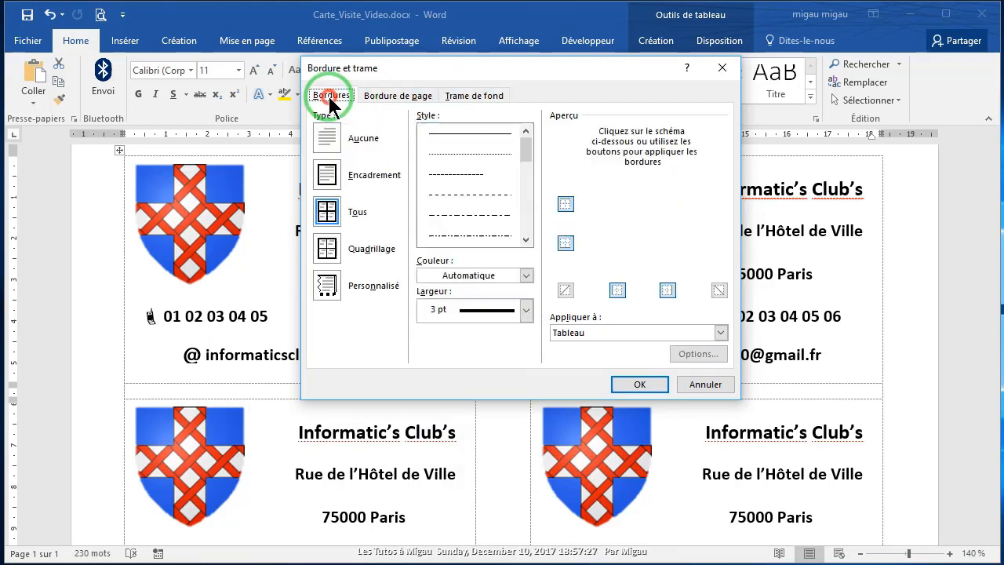
click(637, 384)
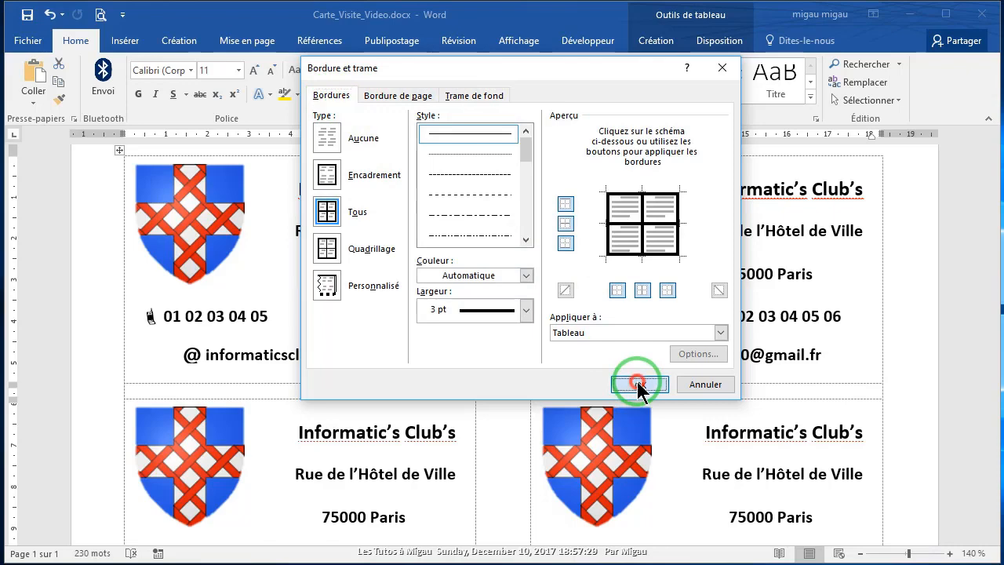
click(637, 383)
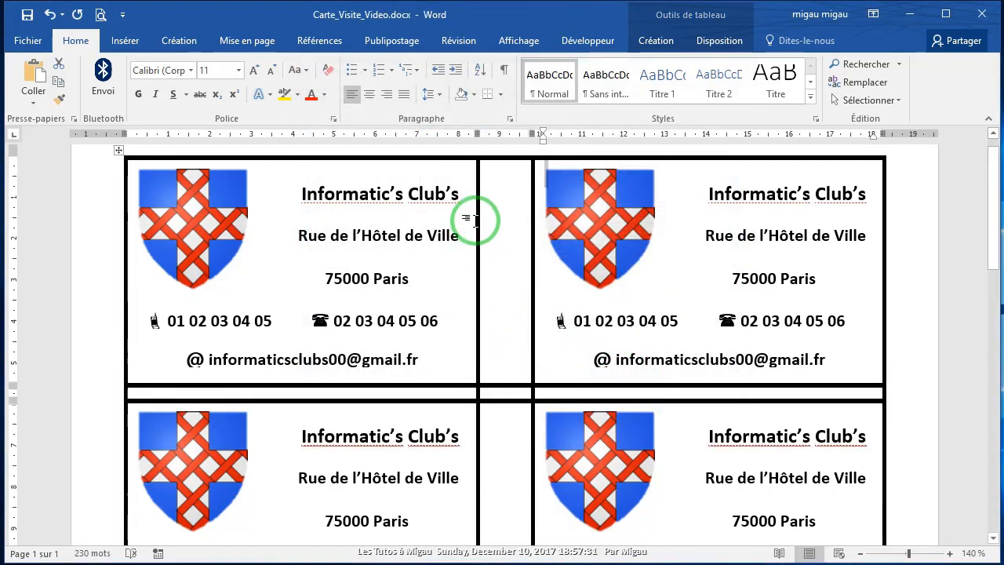
click(491, 179)
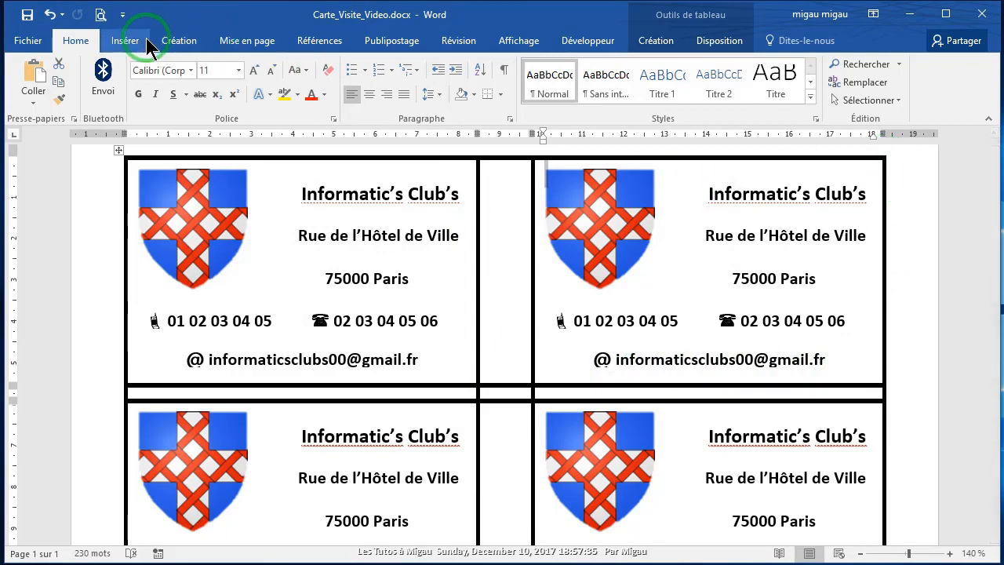
click(99, 16)
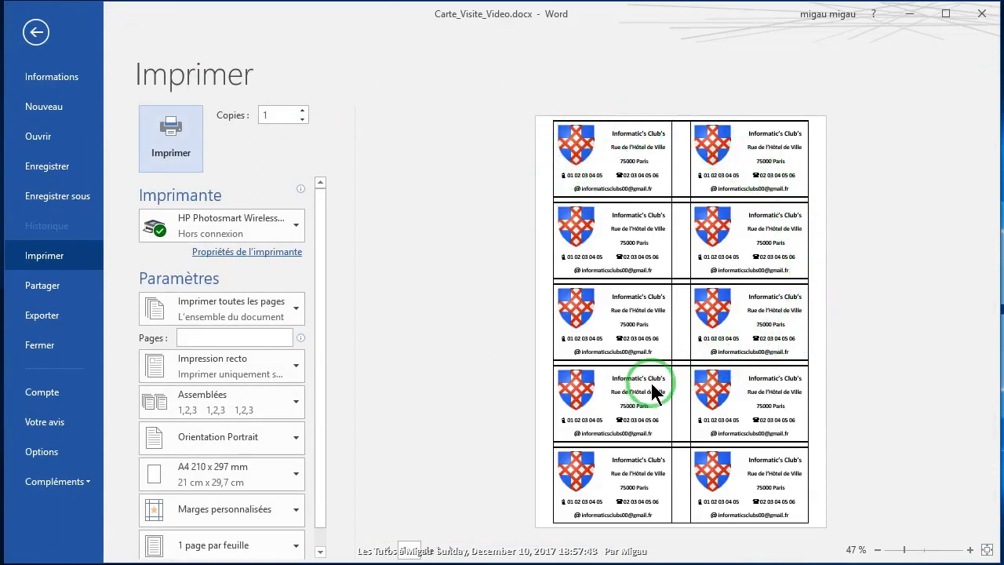
click(35, 30)
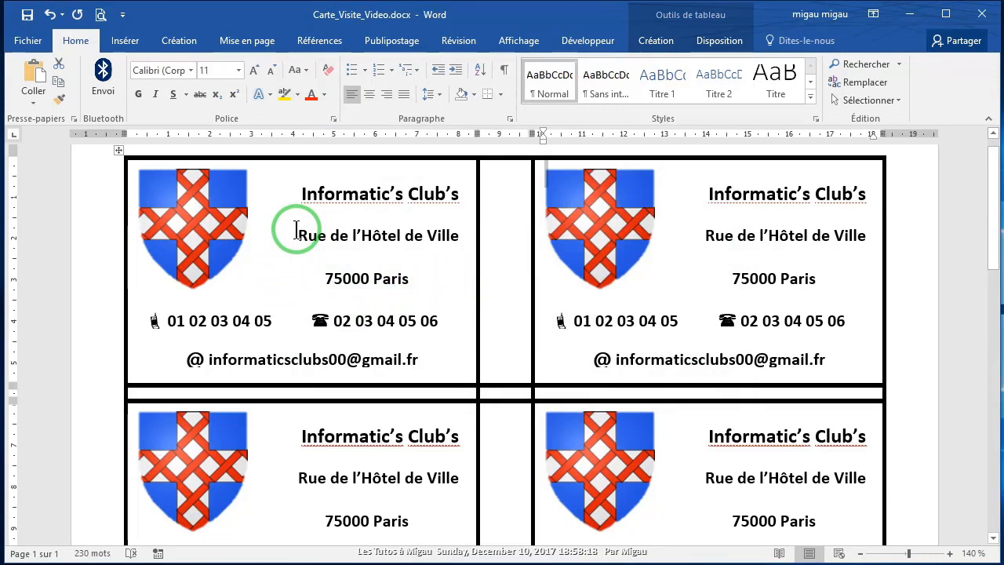
Step: Insert the house number before the street name and widen the address box to one line
click(296, 230)
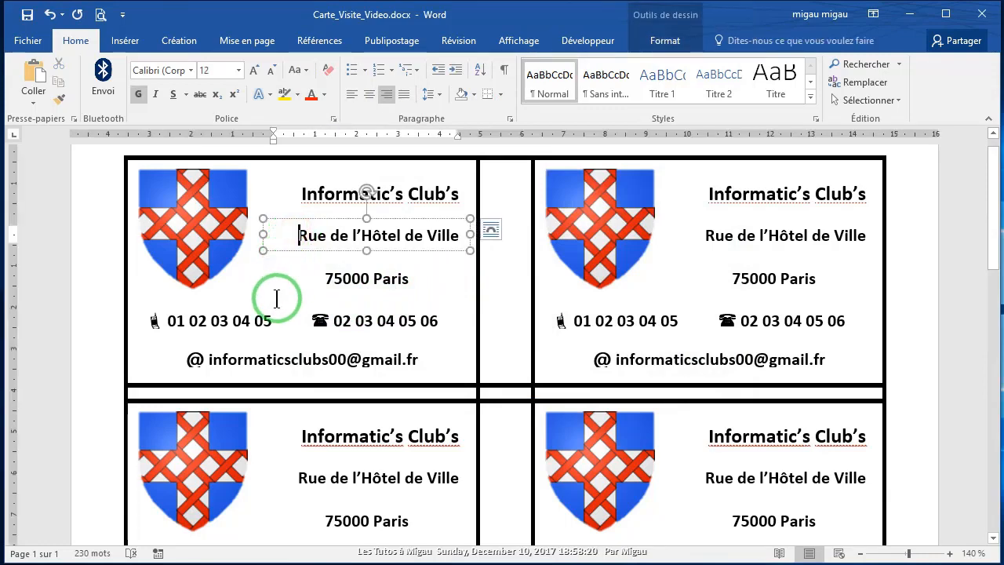
text(12,)
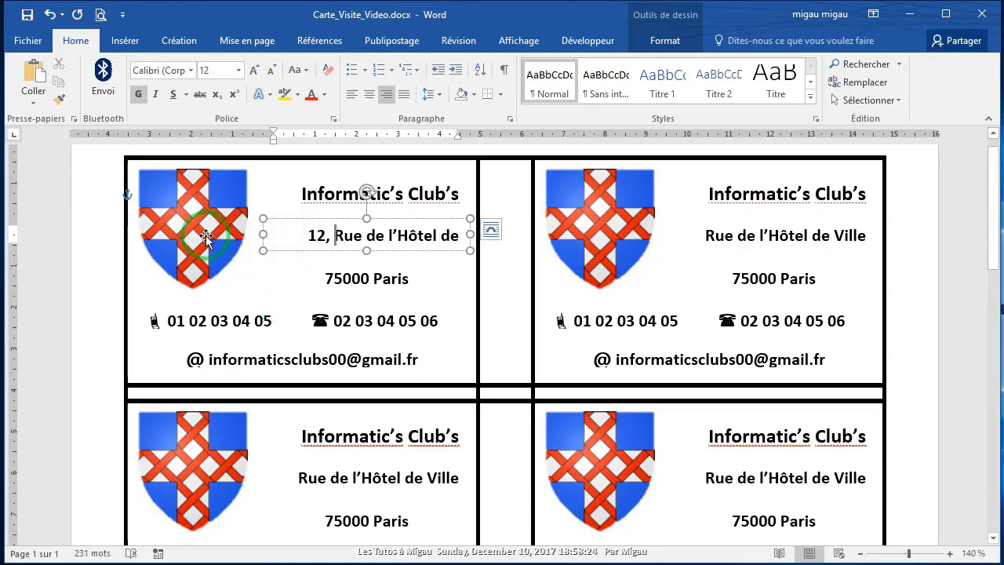
click(252, 267)
click(274, 233)
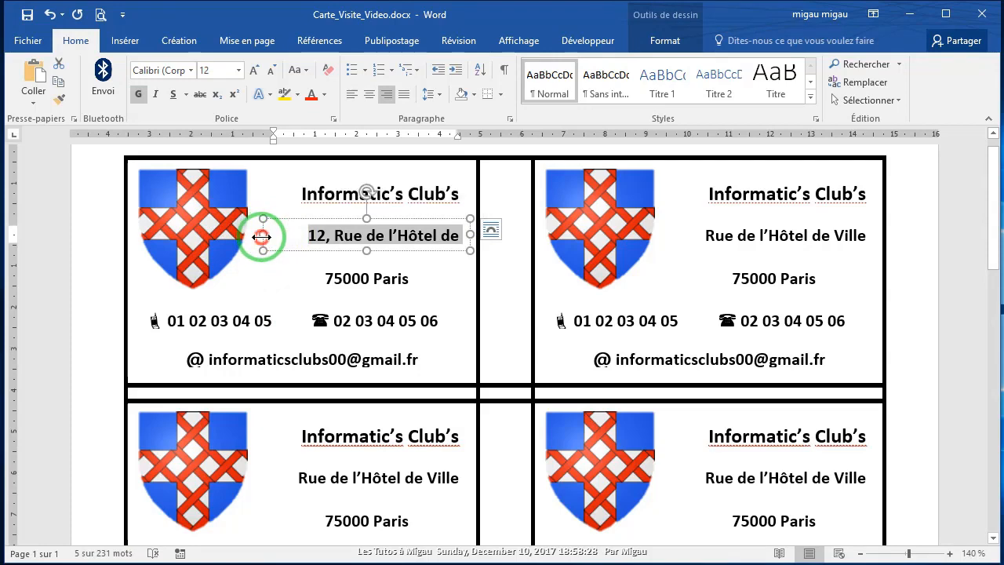
drag(263, 233, 249, 237)
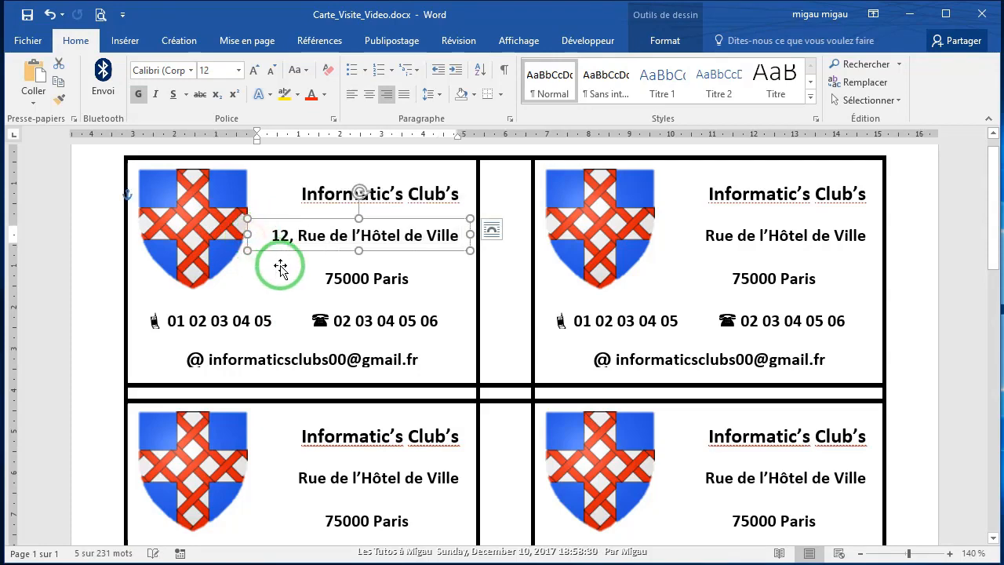
click(282, 259)
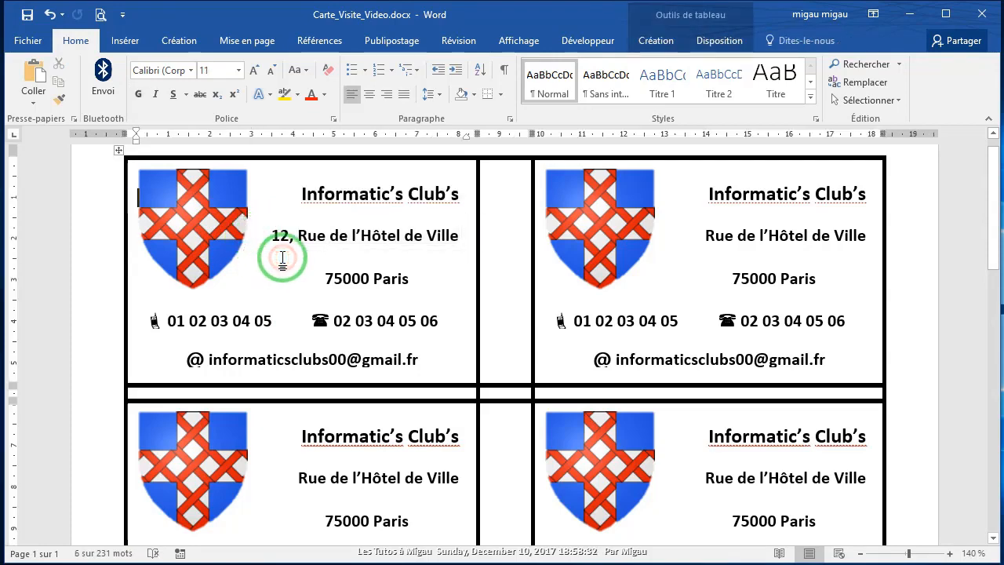
click(393, 39)
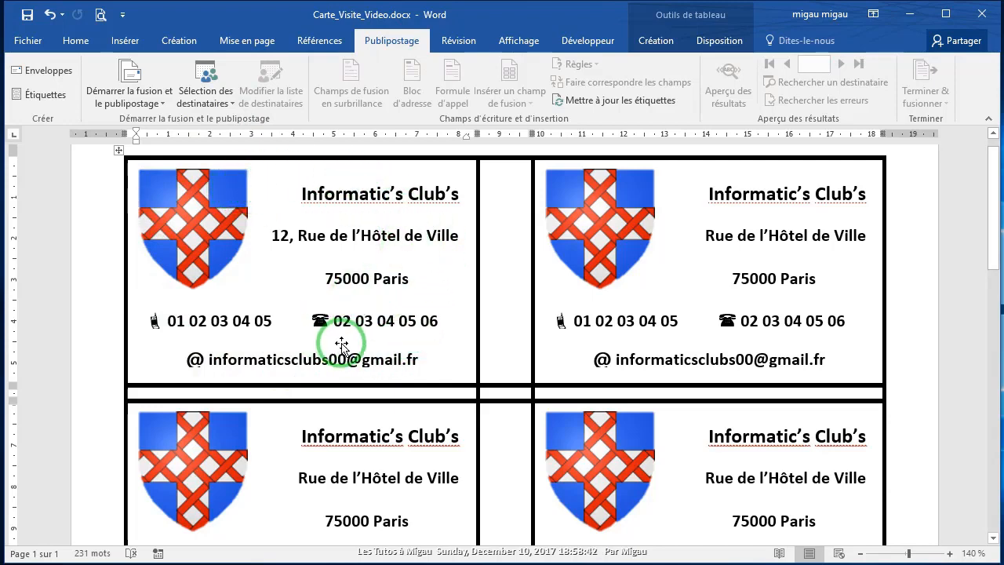
Step: Propagate the first label to all labels with Mettre à jour les étiquettes, then copy an «Enregistrement suivant» field
click(622, 101)
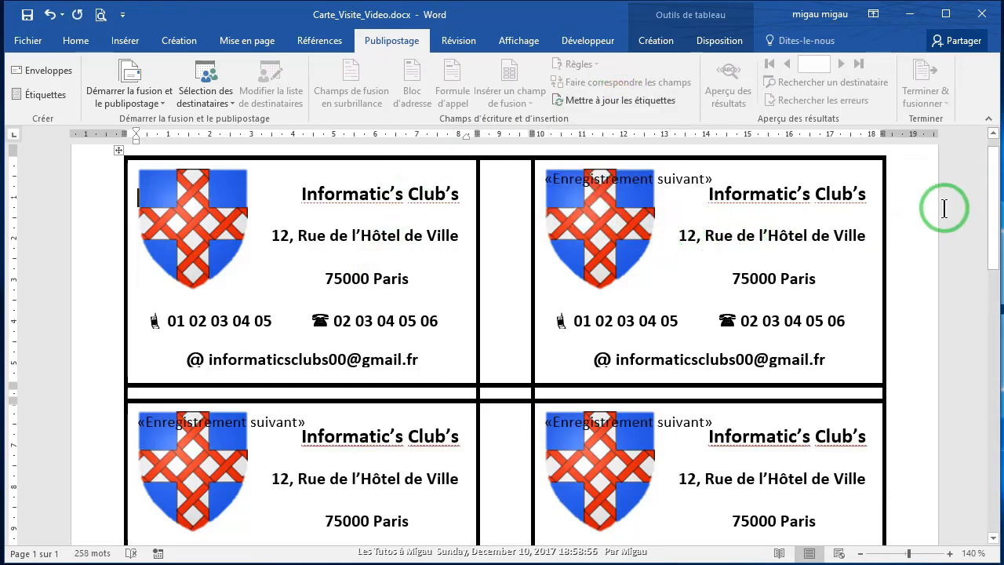
drag(994, 220, 988, 141)
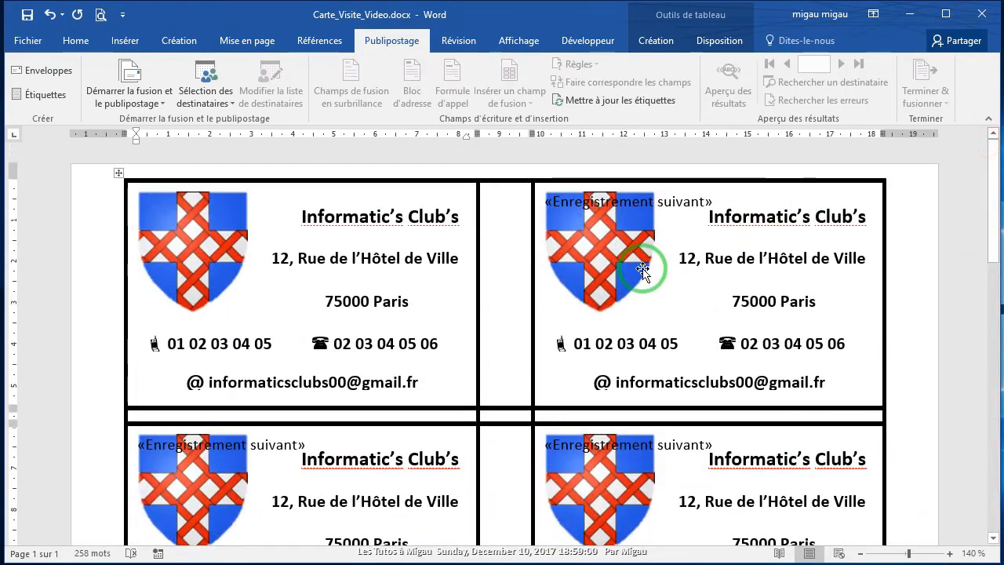
click(543, 202)
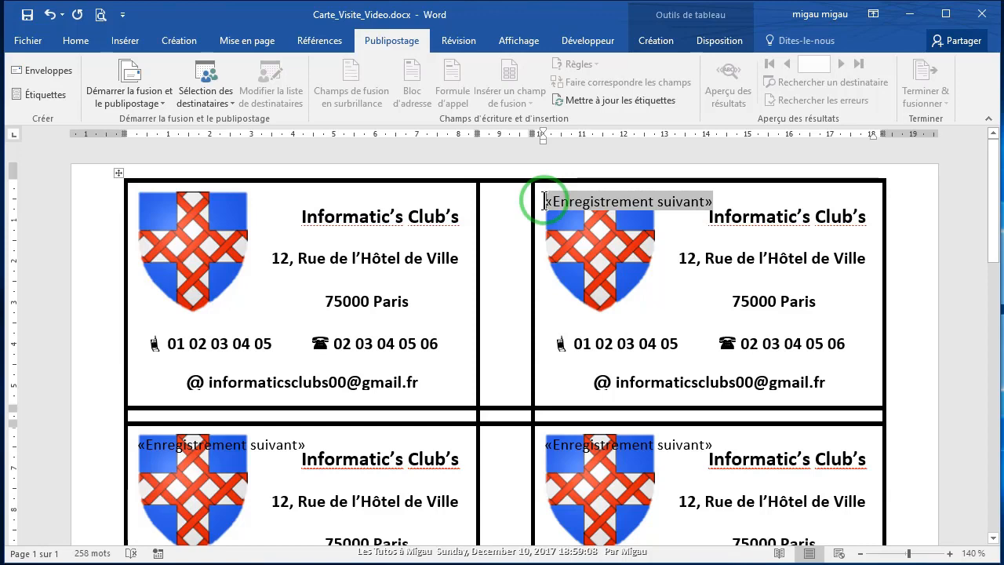
click(545, 202)
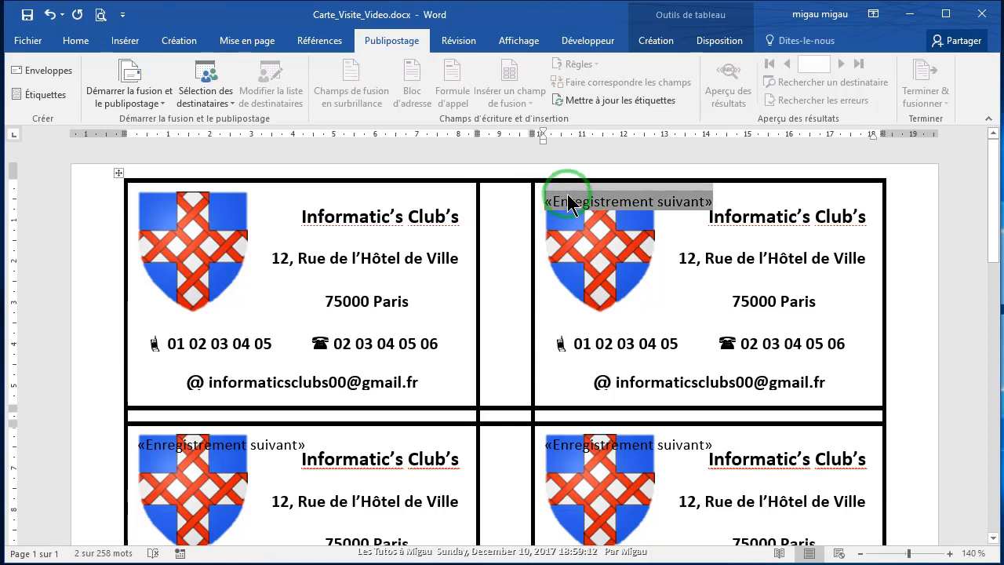
right_click(567, 203)
click(605, 219)
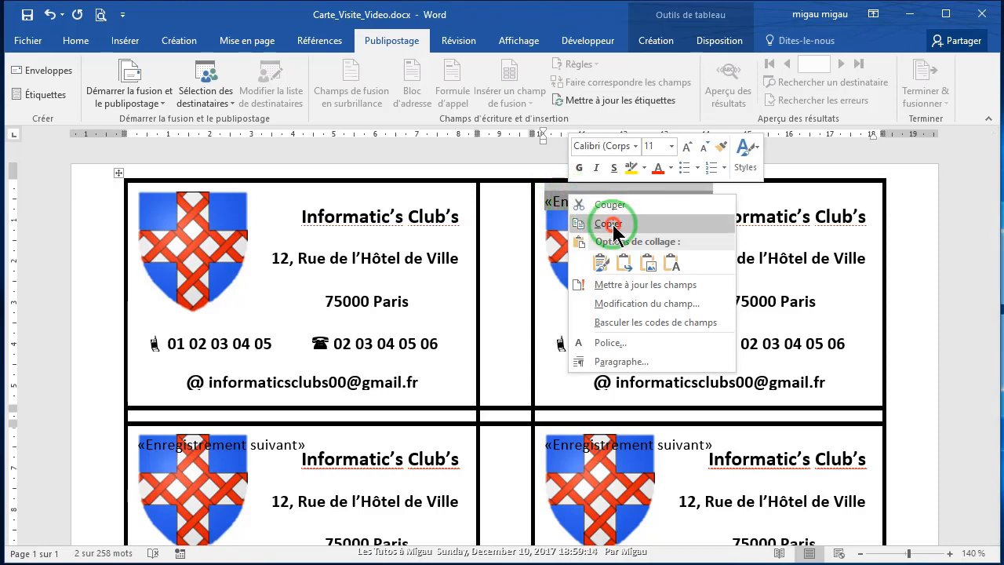
click(75, 41)
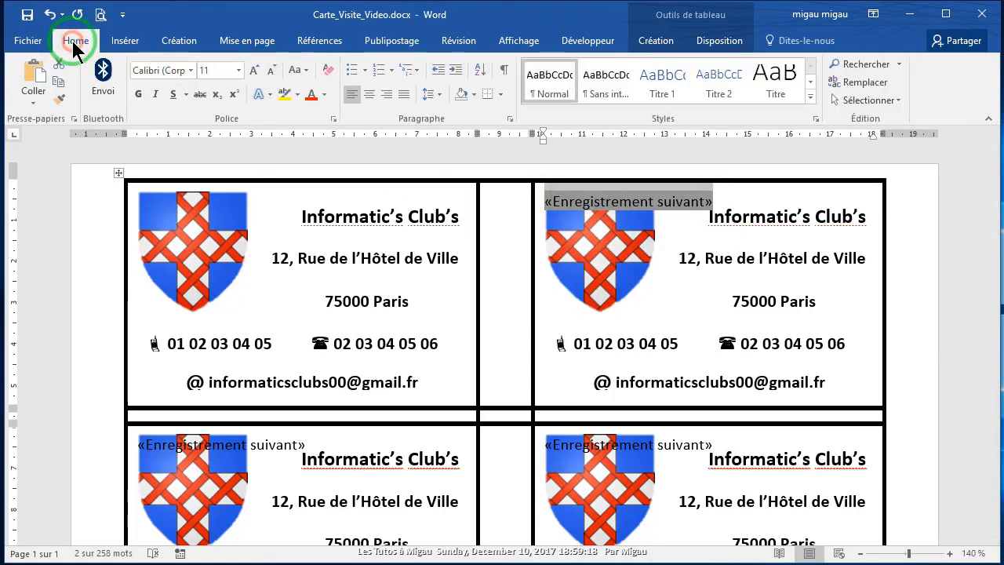
Step: Replace all 9 «Enregistrement suivant» fields with nothing throughout the document
click(877, 86)
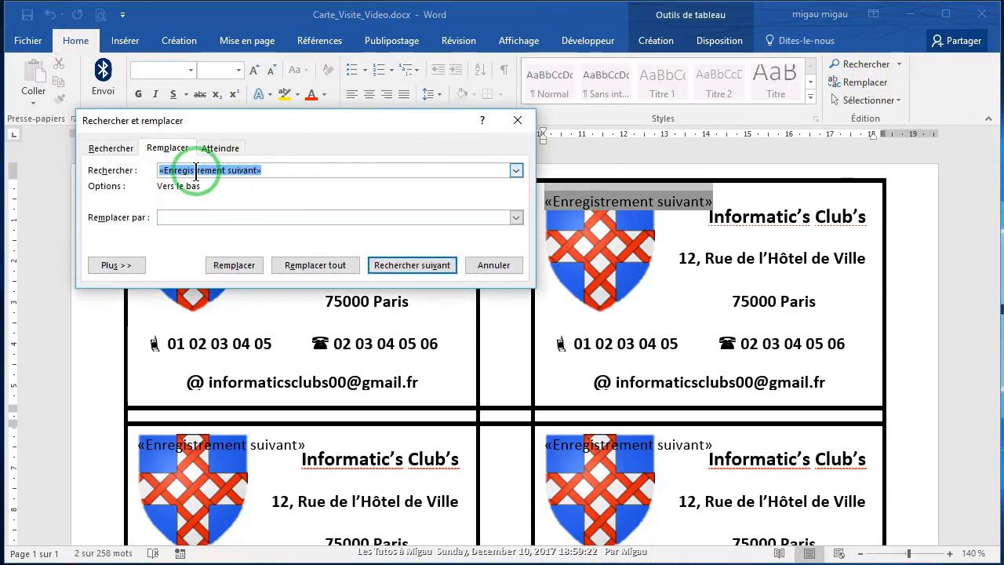
click(169, 218)
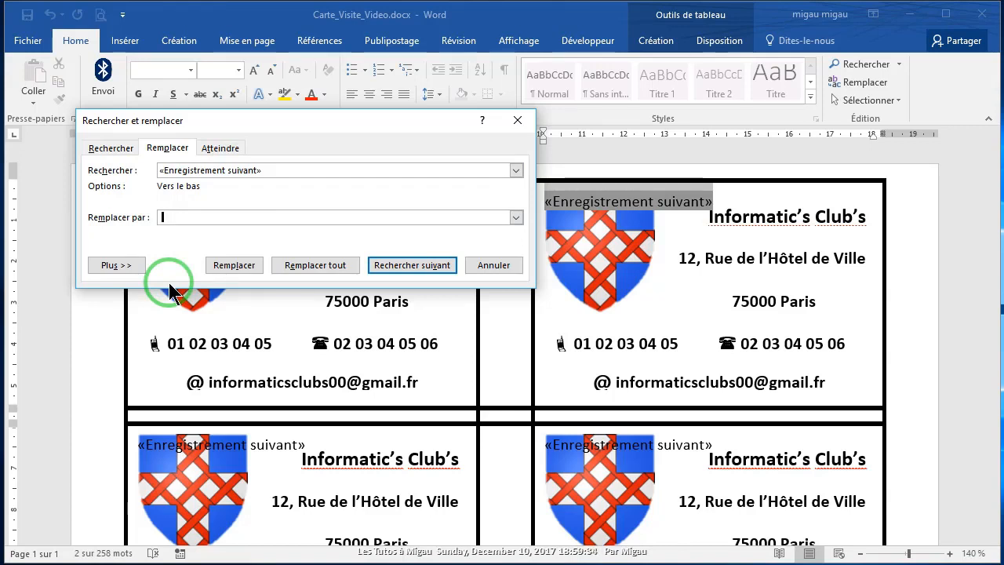
click(314, 266)
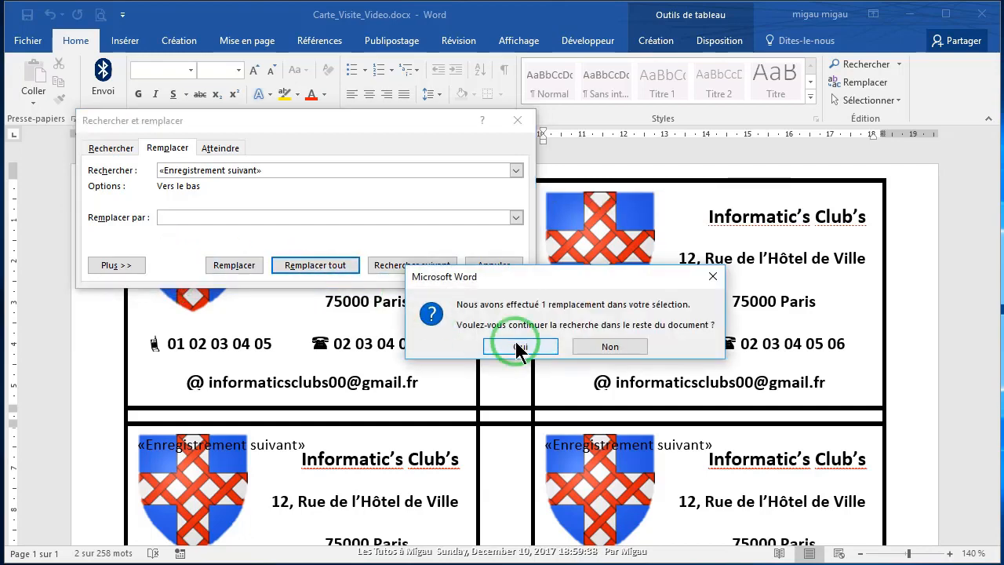
click(520, 348)
click(520, 347)
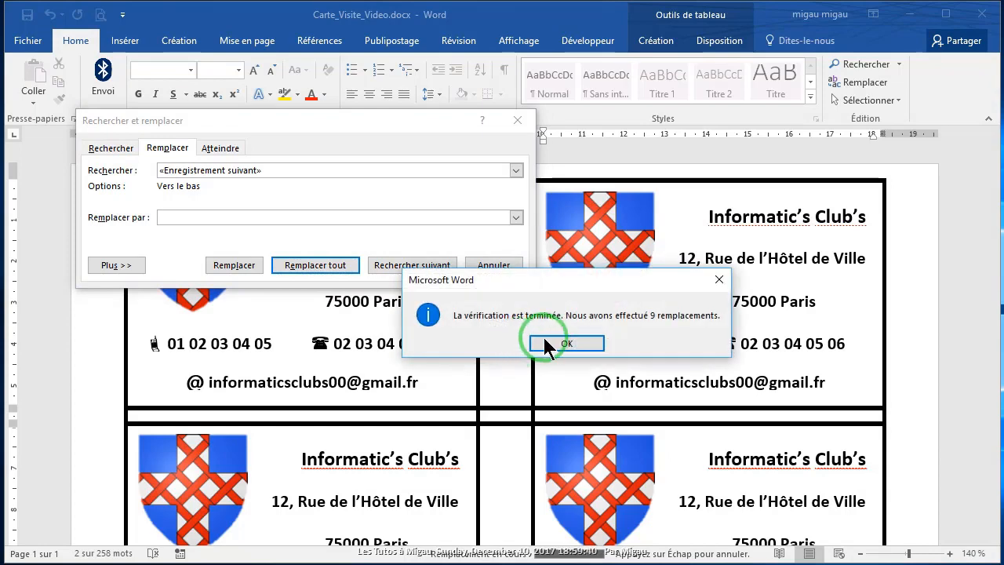
click(524, 345)
click(517, 120)
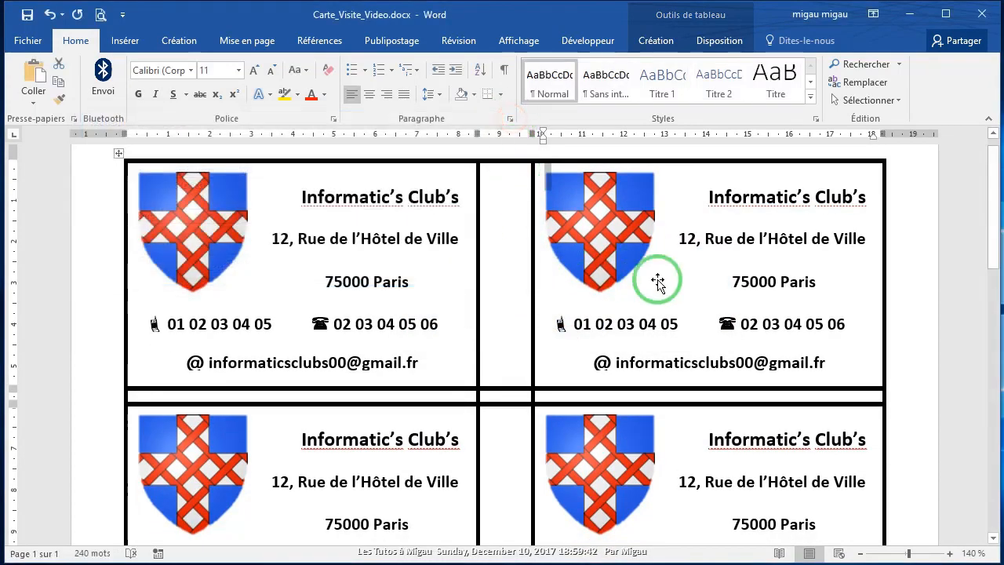
Step: Drag the top edge of the first card's e-mail text box up slightly
scroll(627, 314, down, 10)
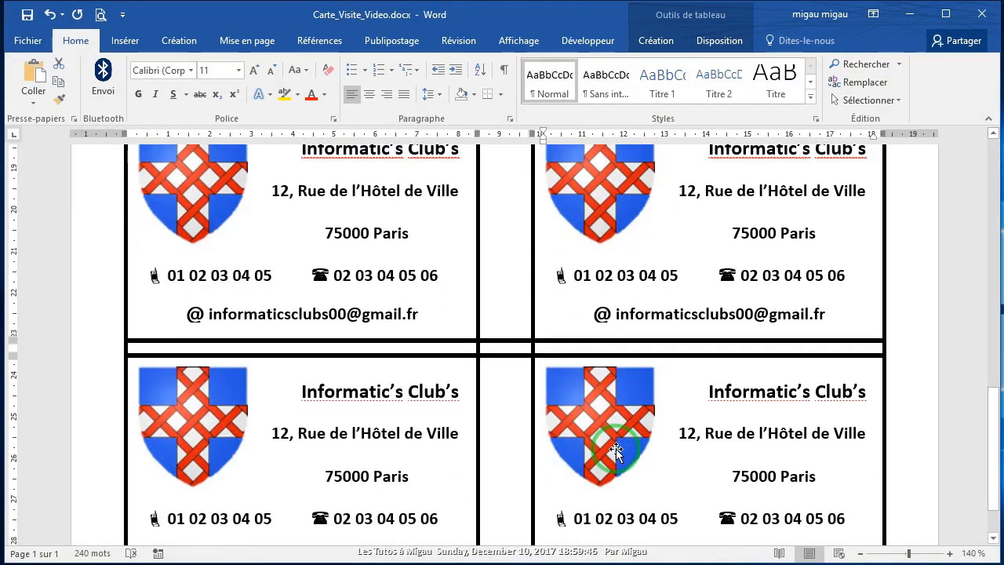
scroll(616, 449, up, 10)
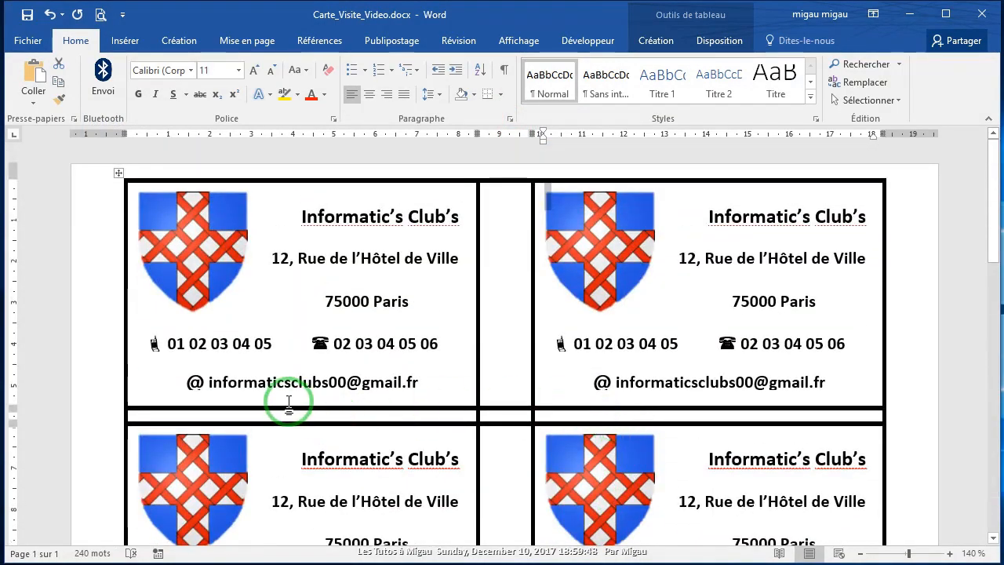
click(287, 390)
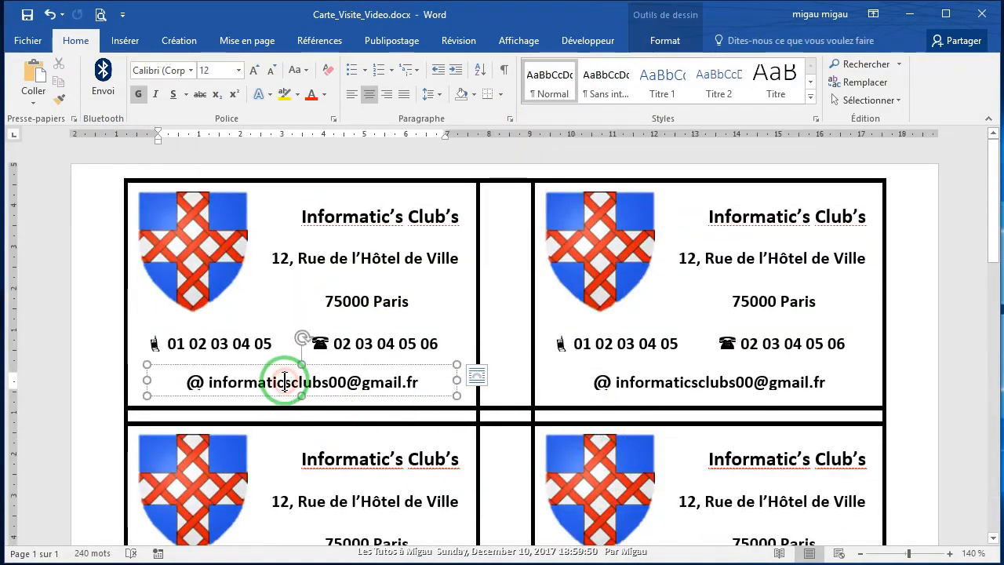
drag(302, 365, 303, 360)
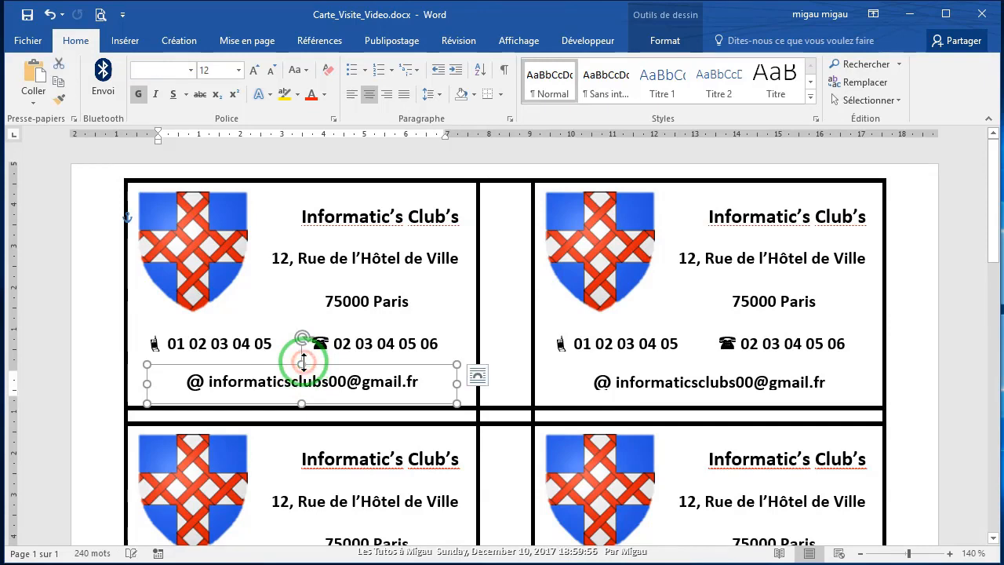
click(389, 42)
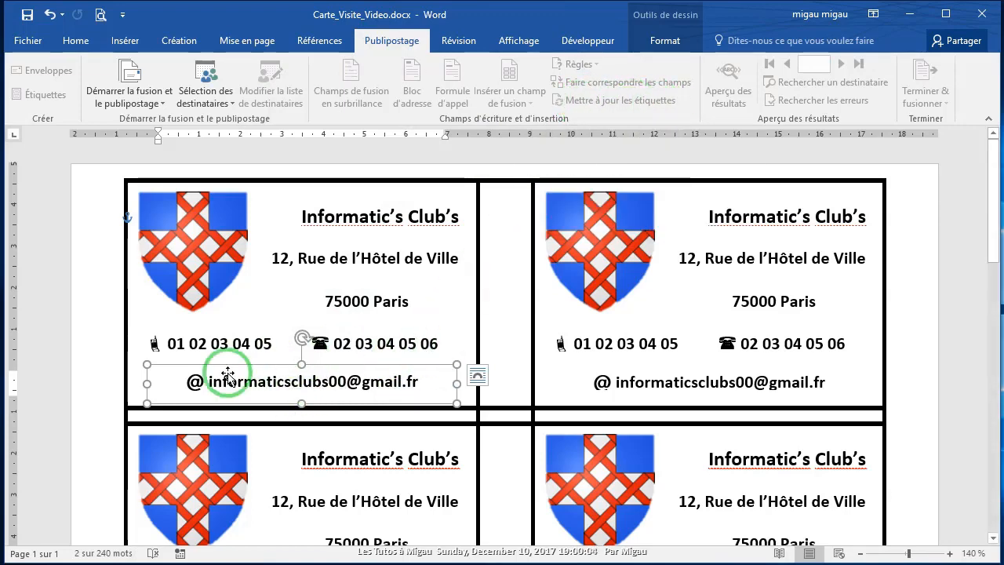
Step: Copy the updated first card to every label with Mettre à jour les étiquettes
click(948, 195)
click(605, 100)
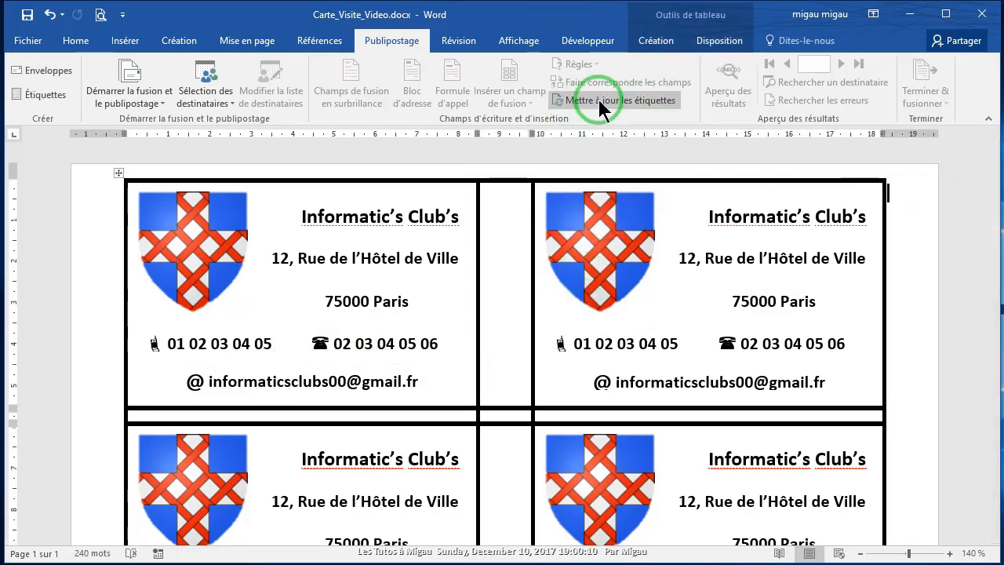
click(601, 100)
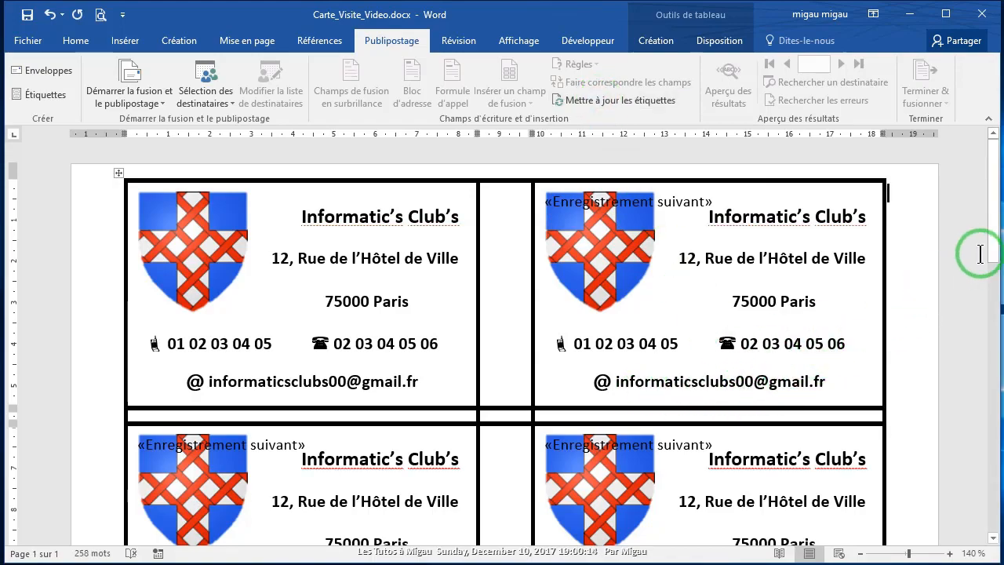
drag(981, 249, 986, 162)
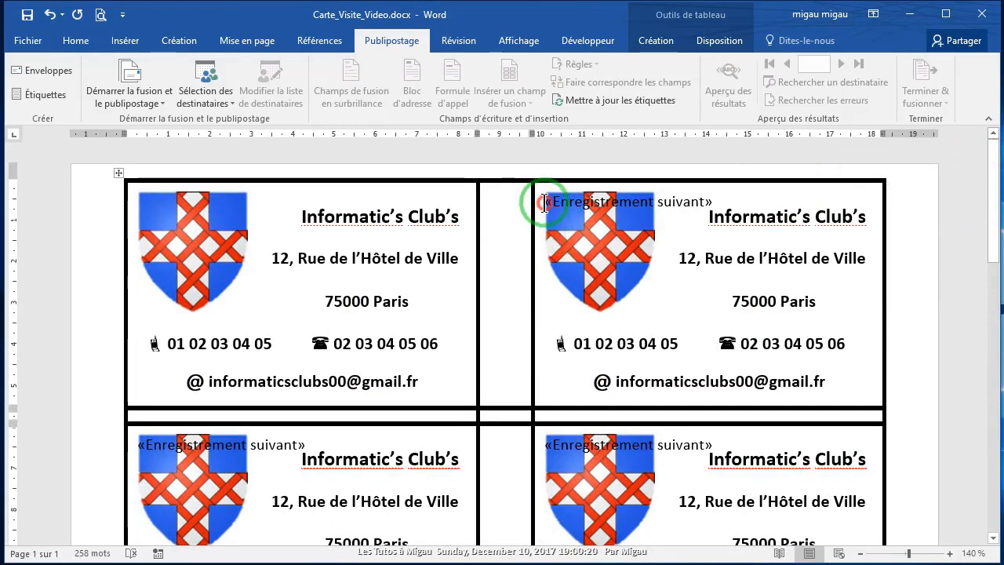
Step: Select and copy the «Enregistrement suivant» field in the top-right label
click(545, 202)
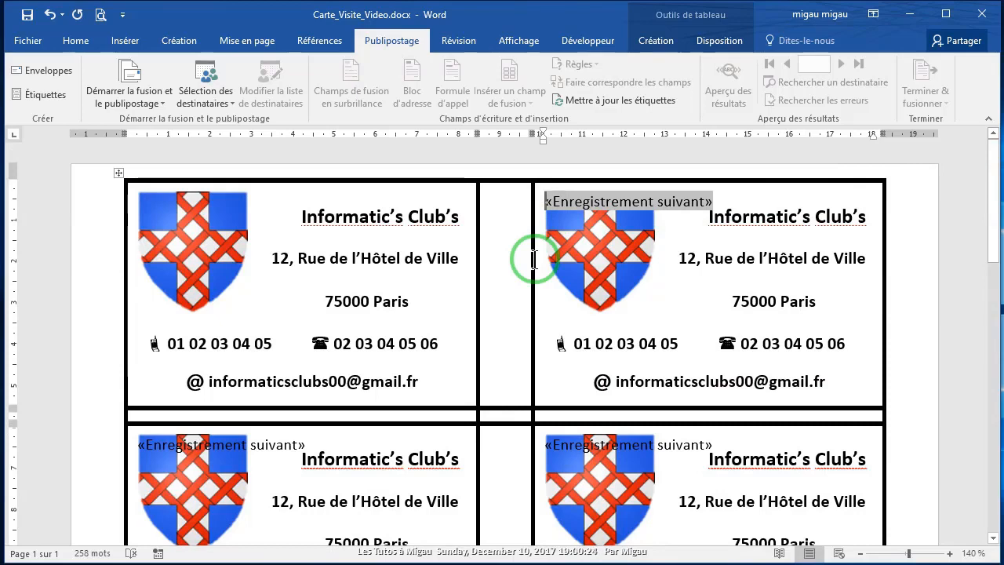
key(shift+Right)
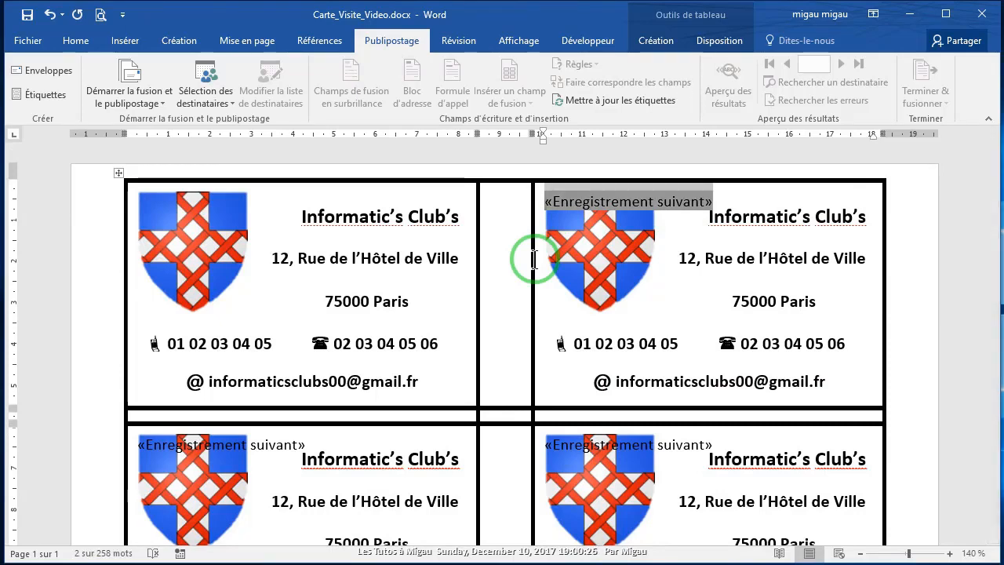
right_click(584, 202)
click(619, 223)
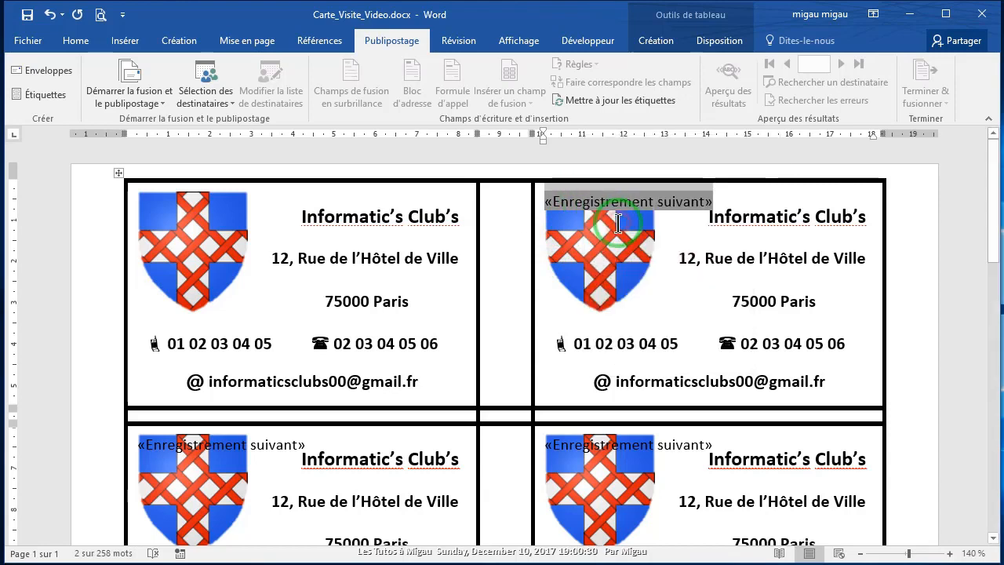
click(76, 49)
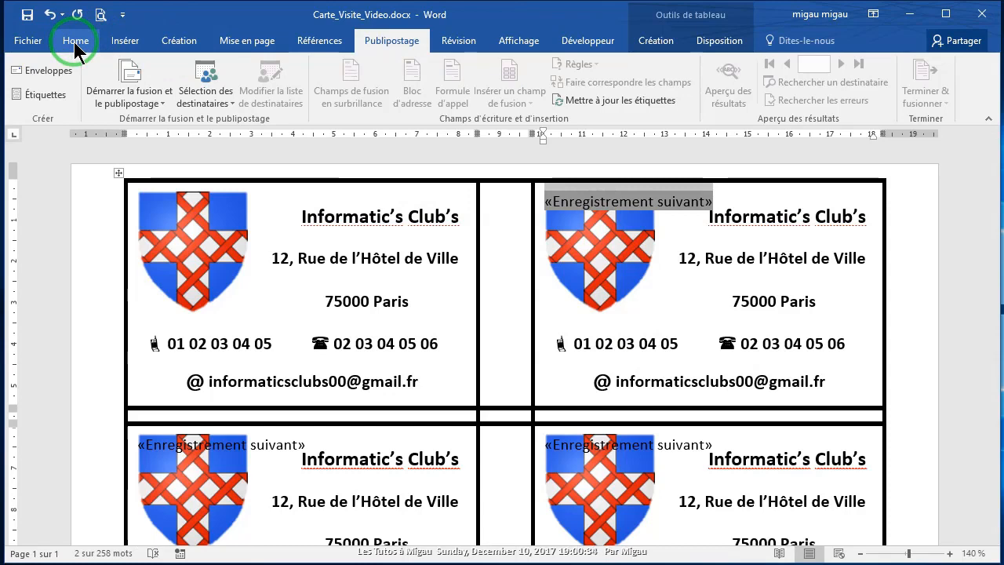
click(74, 45)
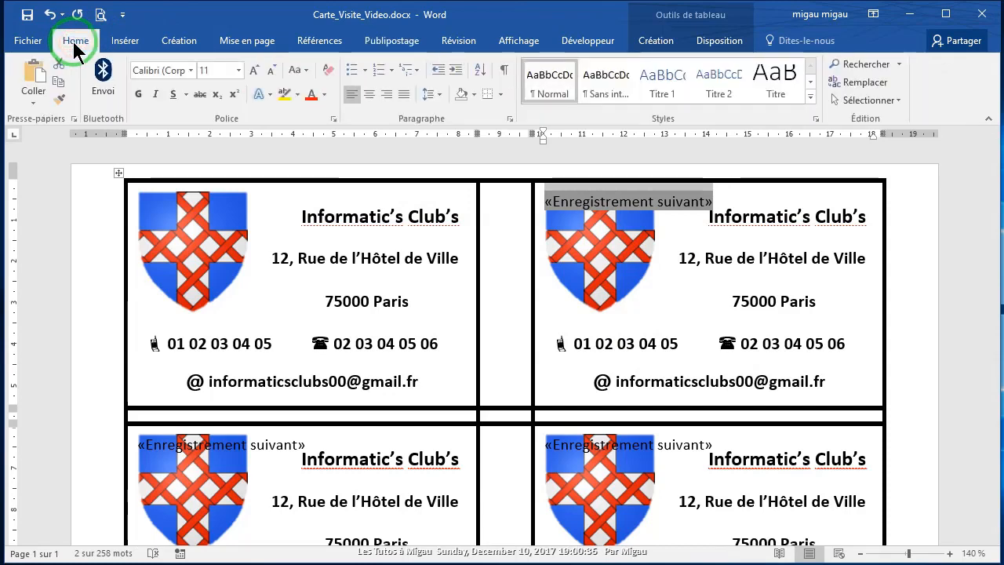
Step: Replace all 9 «Enregistrement suivant» fields with empty text again
click(865, 82)
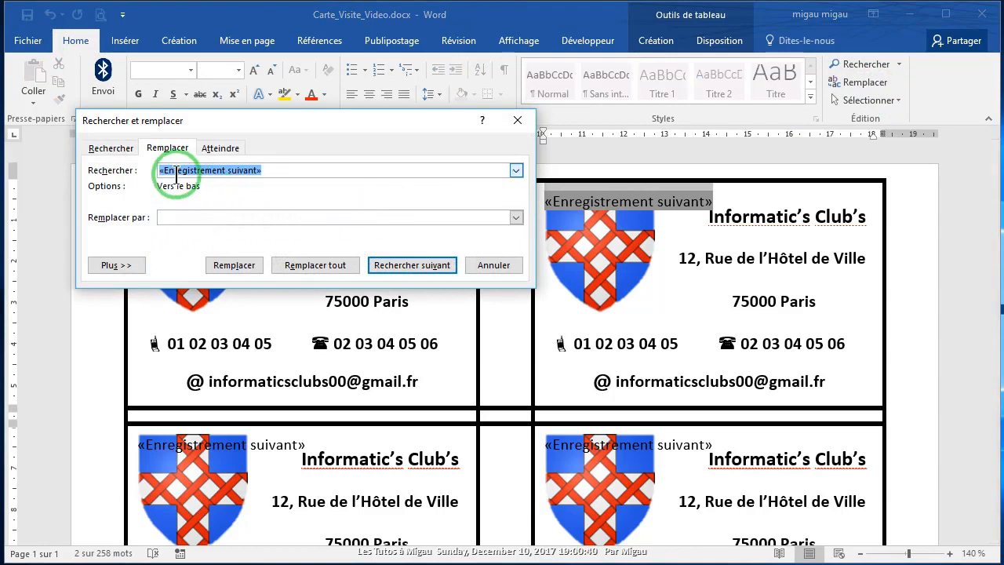
click(163, 217)
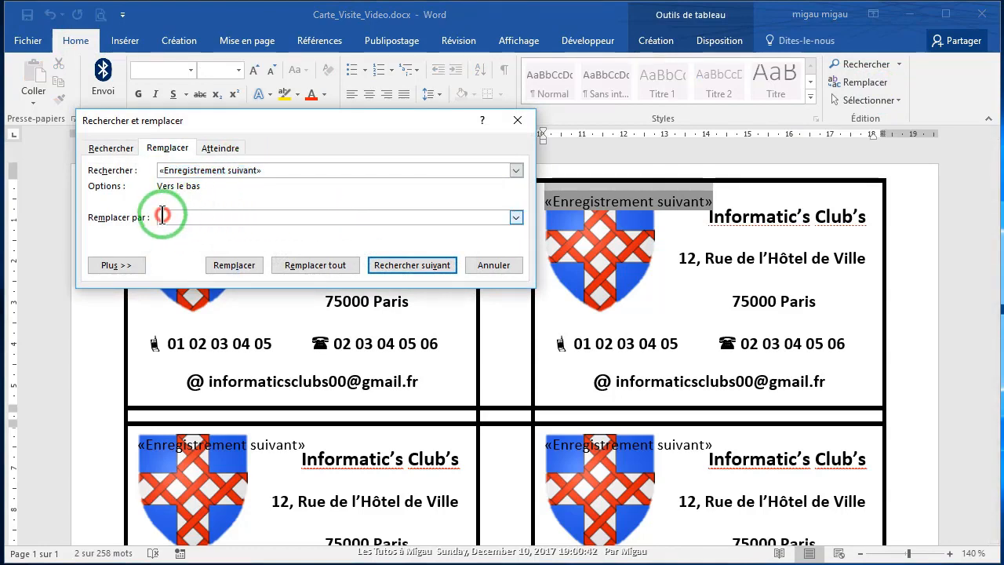
click(308, 268)
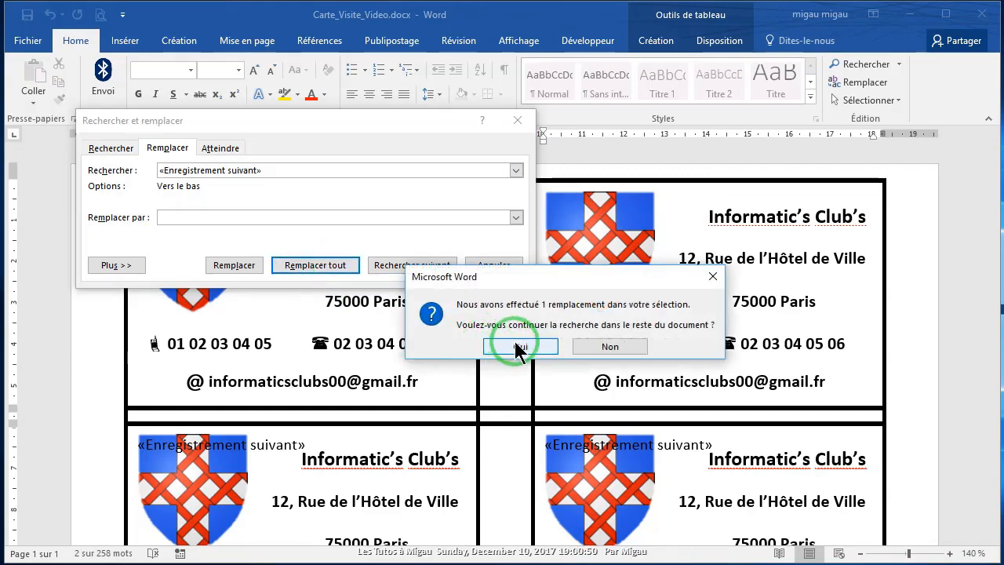
click(518, 346)
click(521, 349)
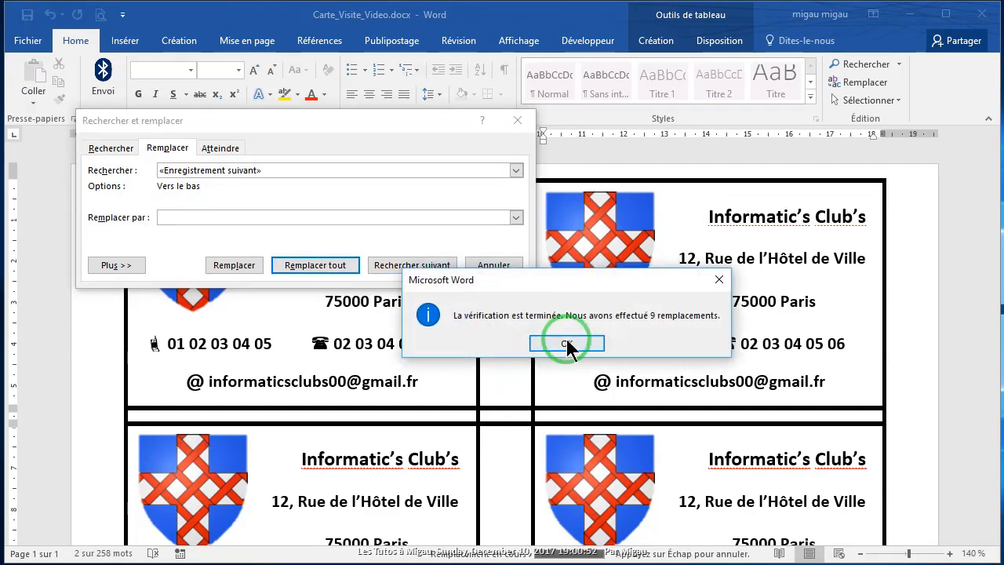
click(566, 343)
click(494, 265)
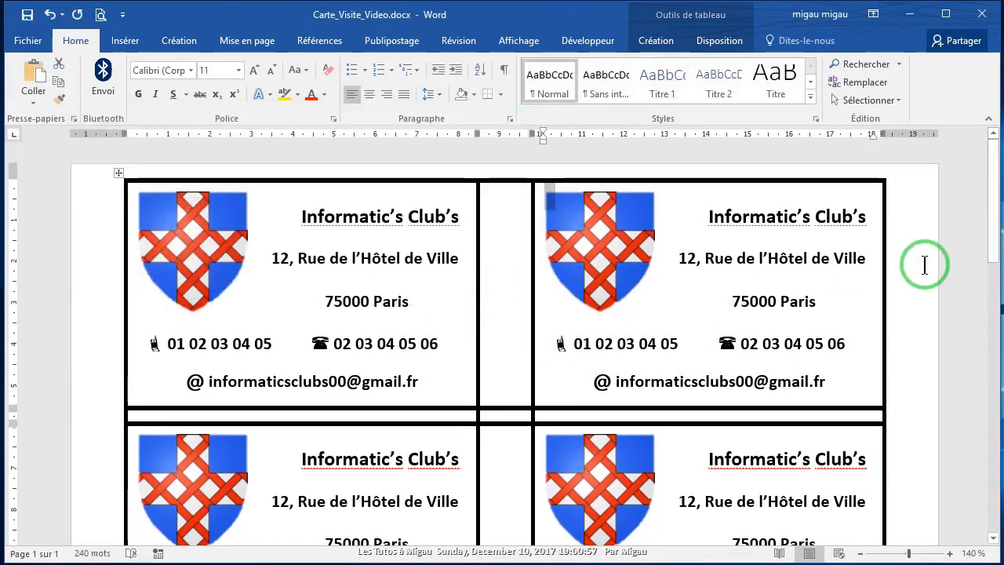
scroll(925, 265, down, 15)
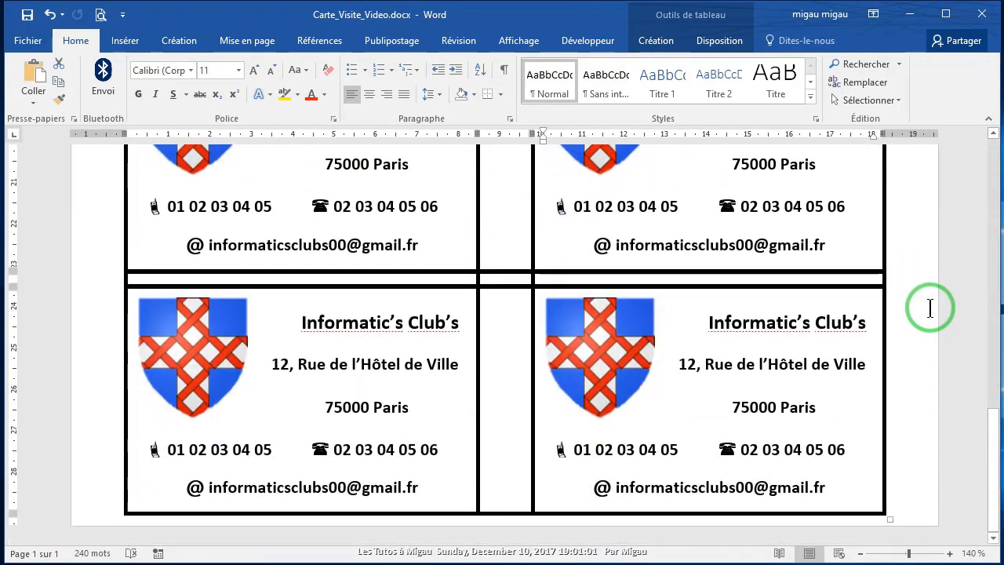
scroll(926, 294, up, 15)
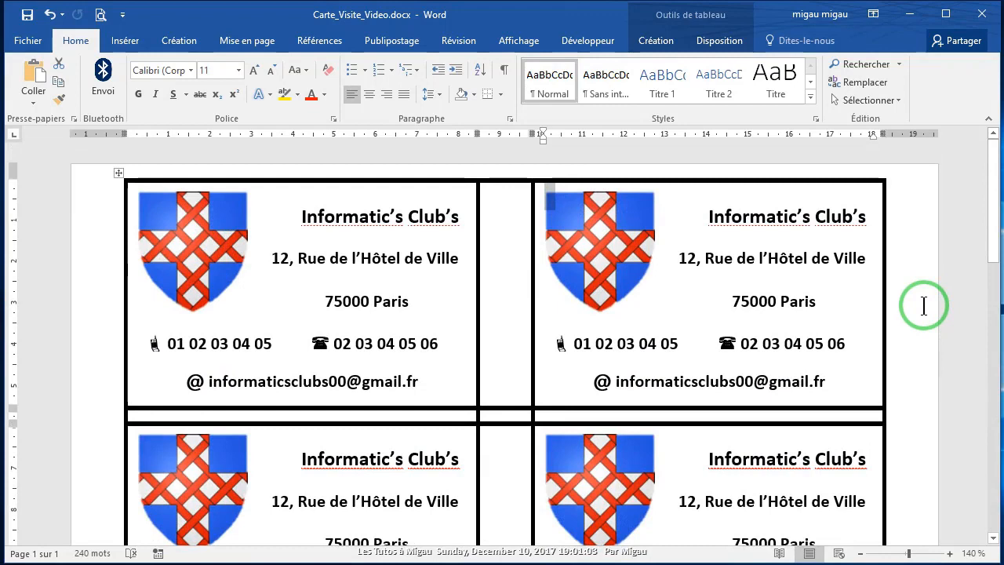
click(98, 15)
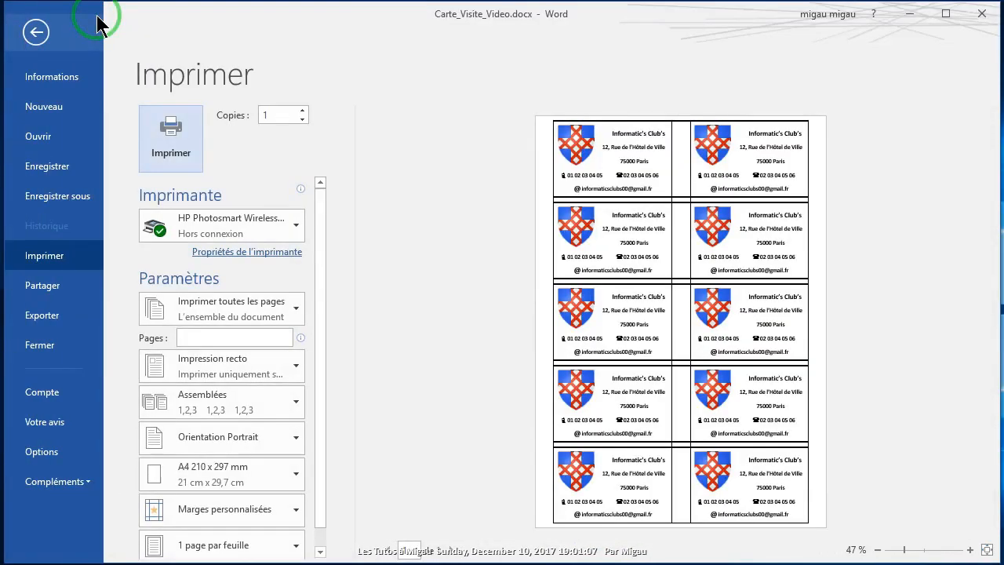
click(36, 33)
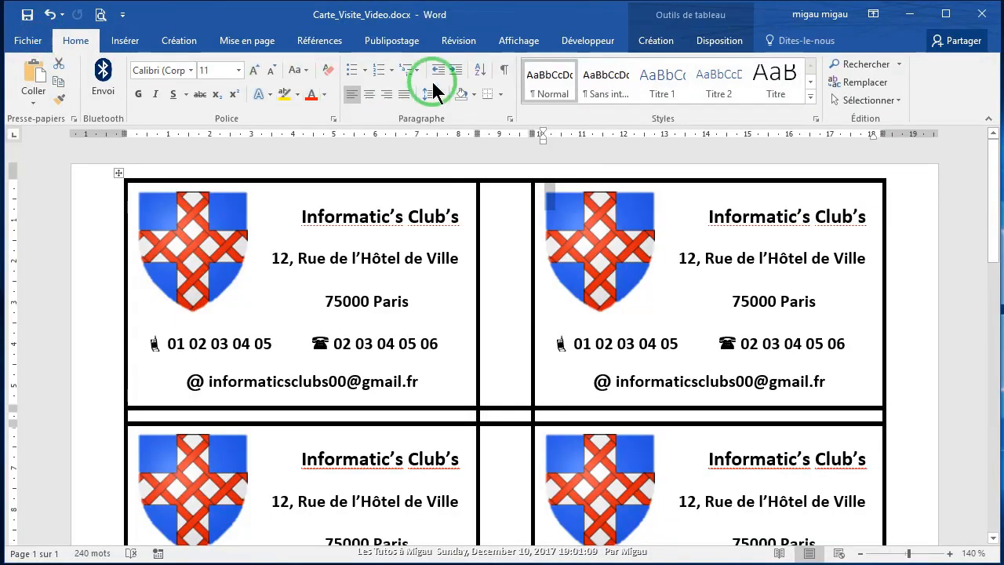